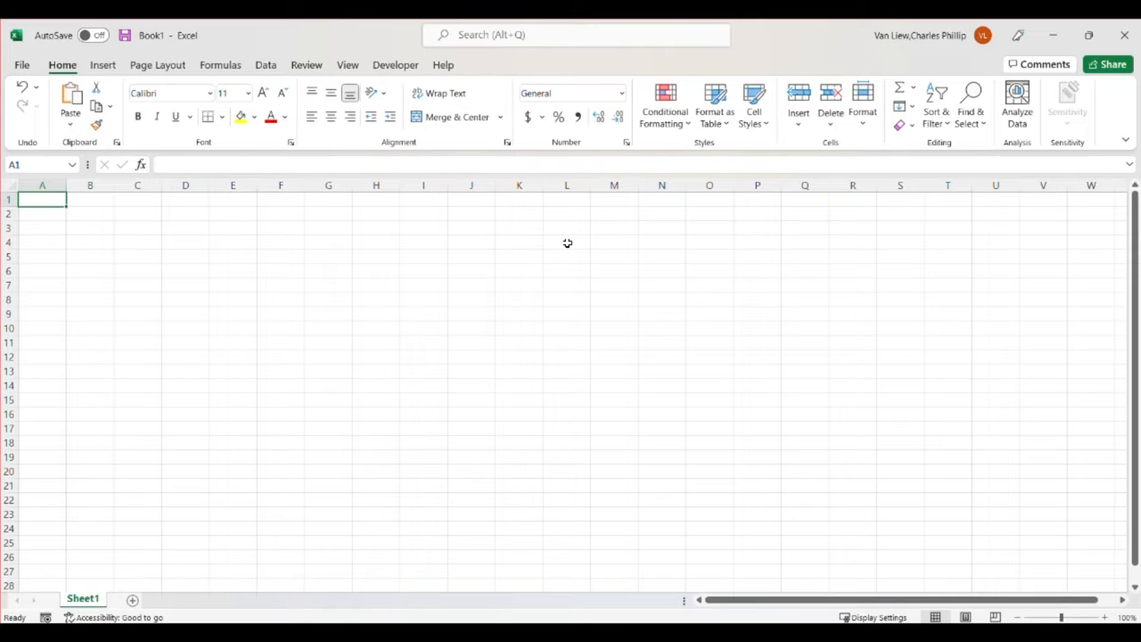
Enter the numbers 5 and 3 in cells A1 and A2
{"action": "type", "text": "5"}
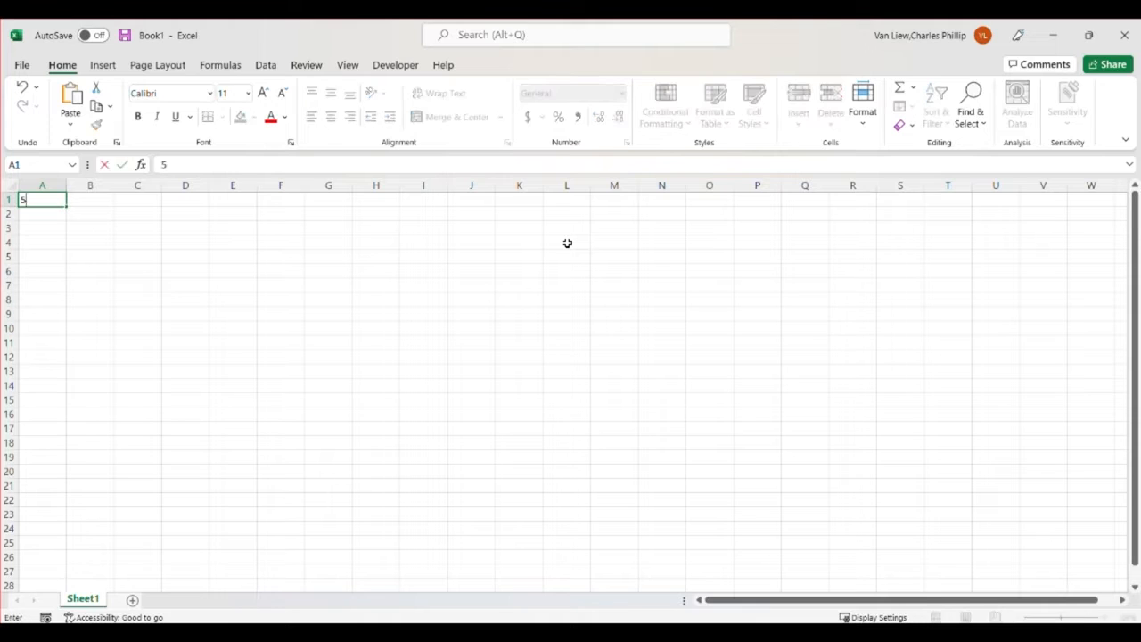
{"action": "key", "text": "Return"}
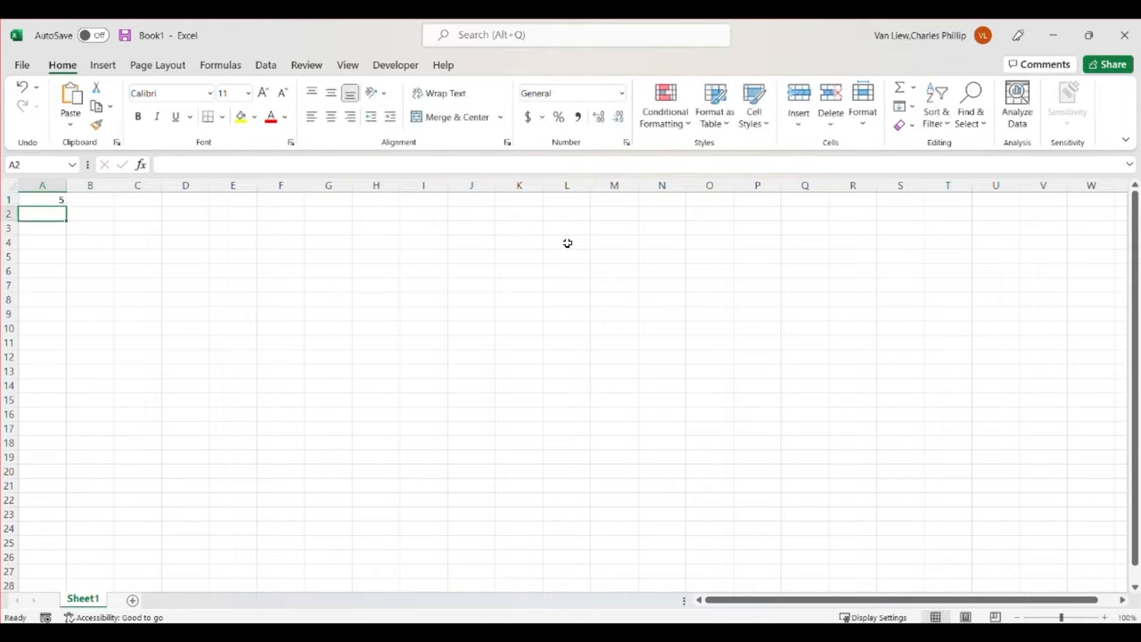
{"action": "type", "text": "3"}
{"action": "key", "text": "Return"}
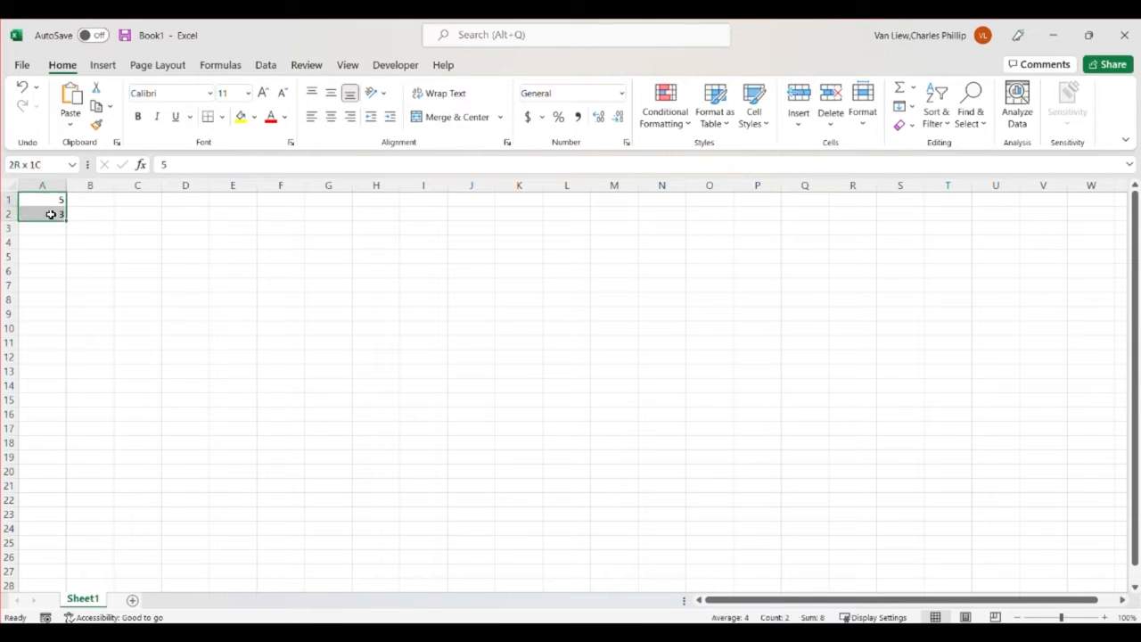
Copy the values in A1:A2 and paste them into column C, starting at cell C1
{"action": "left_click_drag", "start_coordinate": [56, 200], "coordinate": [51, 214]}
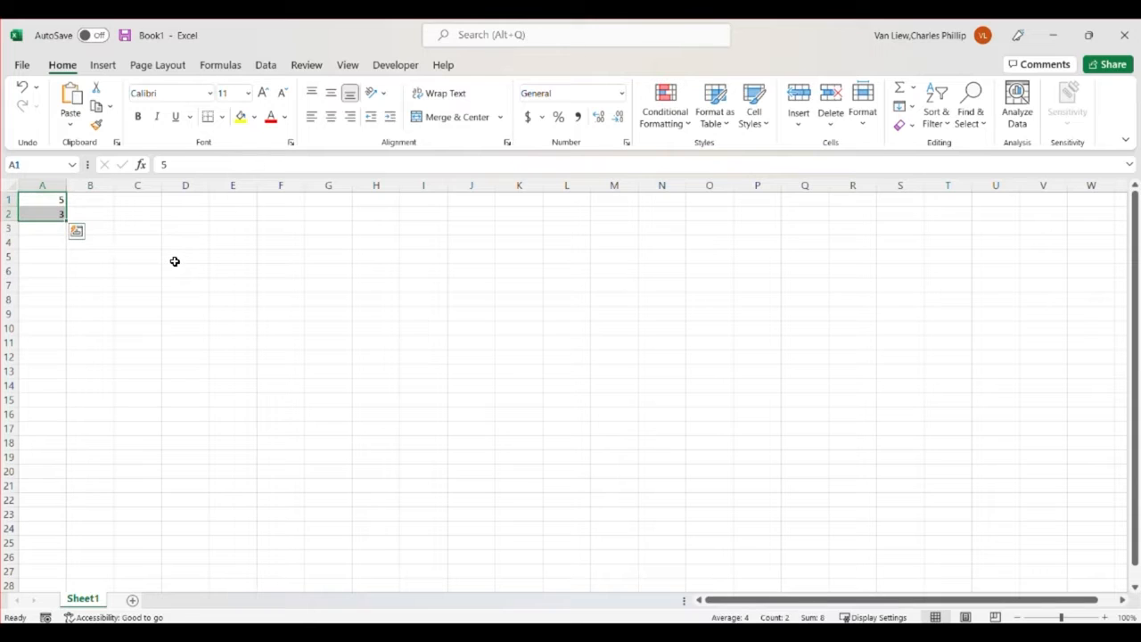
{"action": "key", "text": "ctrl+c"}
{"action": "left_click", "coordinate": [120, 201]}
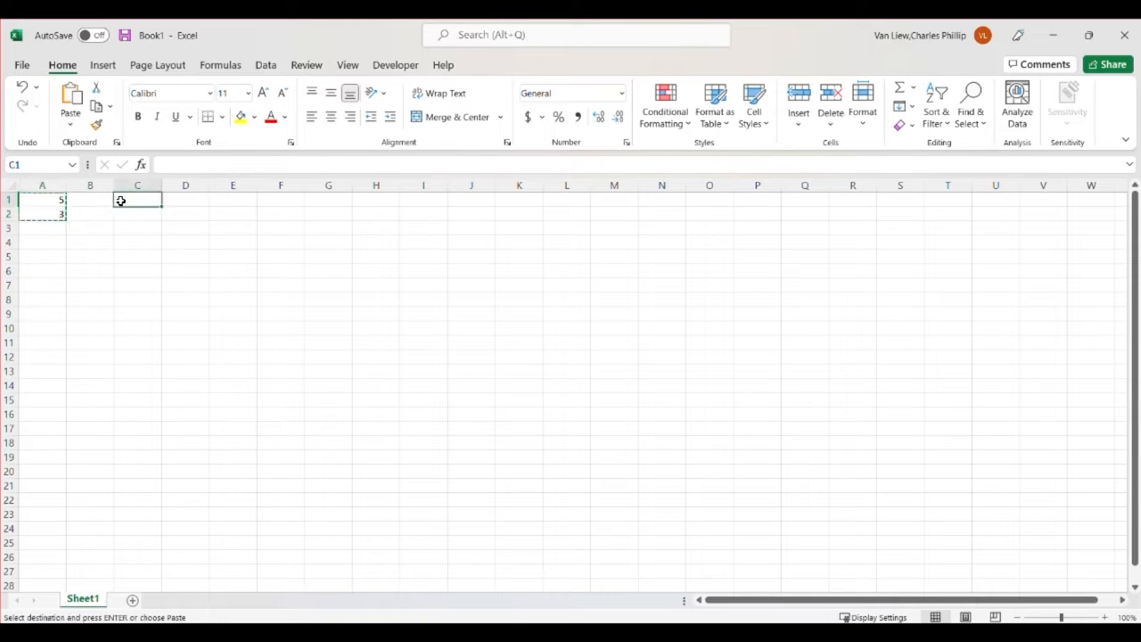
{"action": "key", "text": "ctrl+v"}
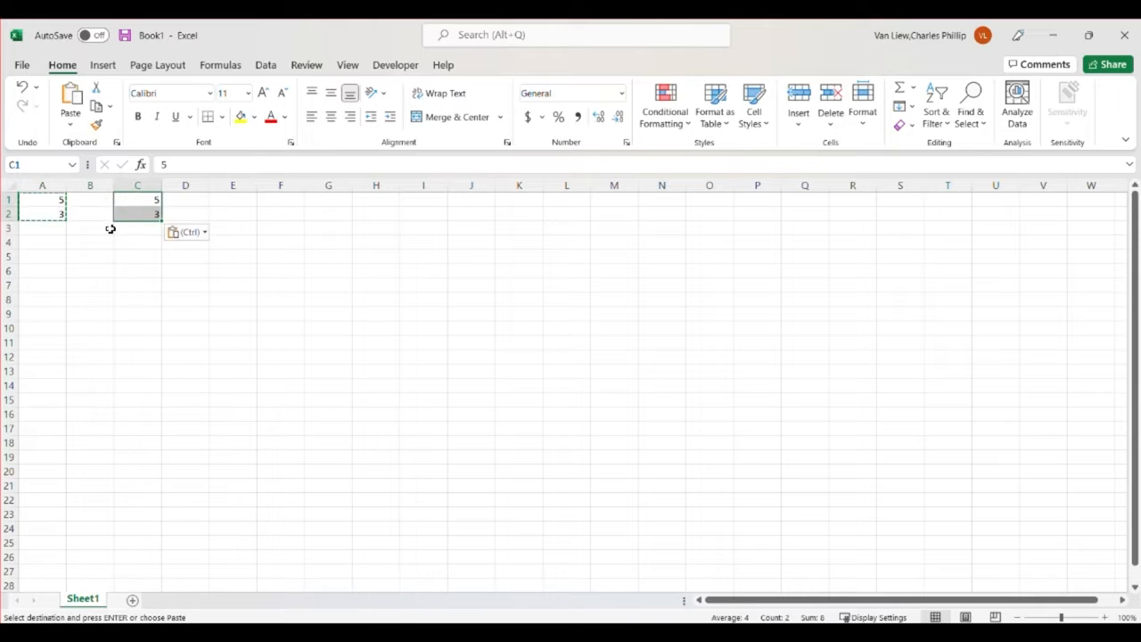
Enter 1 in cells A4 and A5, and fill the value down to A13
{"action": "left_click", "coordinate": [56, 242]}
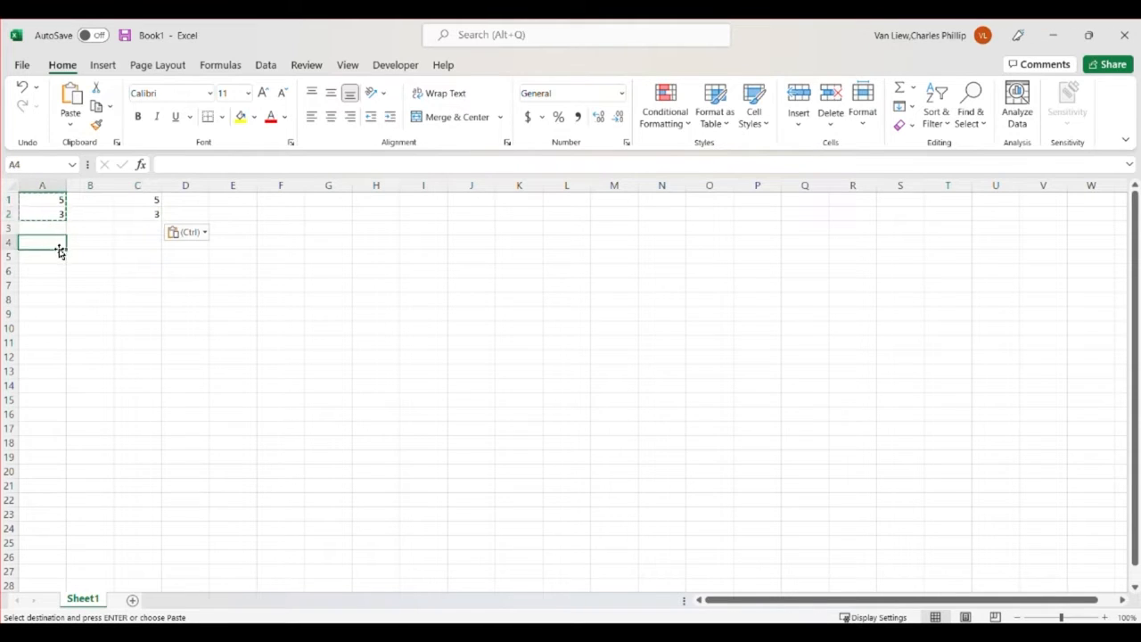
{"action": "type", "text": "1"}
{"action": "key", "text": "Return"}
{"action": "type", "text": "1"}
{"action": "key", "text": "Return"}
{"action": "left_click_drag", "start_coordinate": [59, 246], "coordinate": [59, 263]}
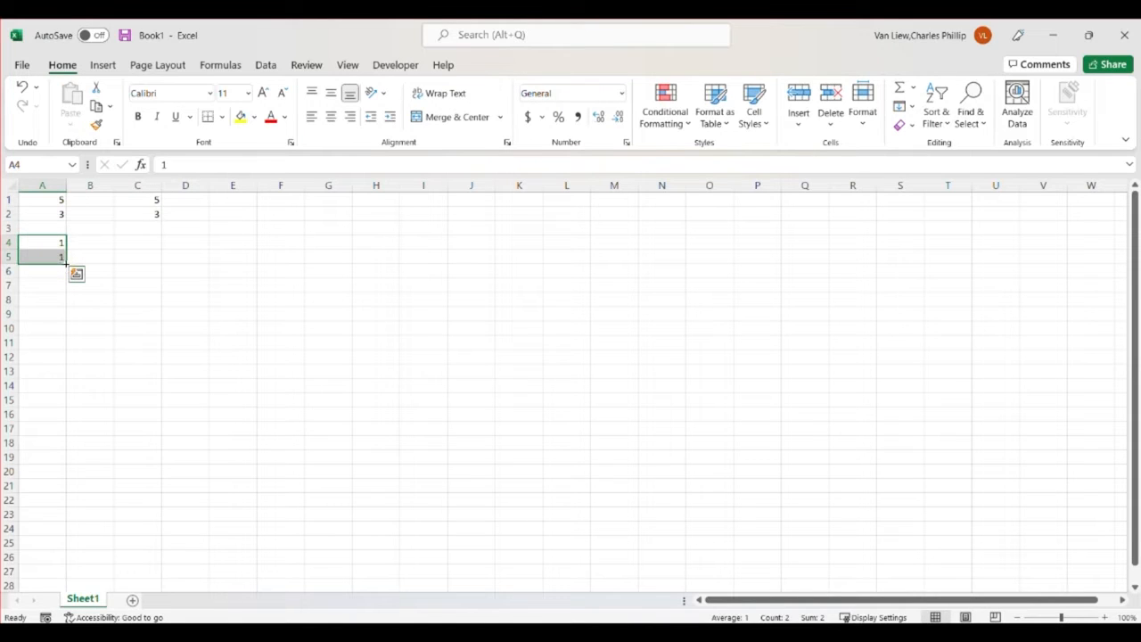
{"action": "left_click_drag", "start_coordinate": [67, 263], "coordinate": [57, 374]}
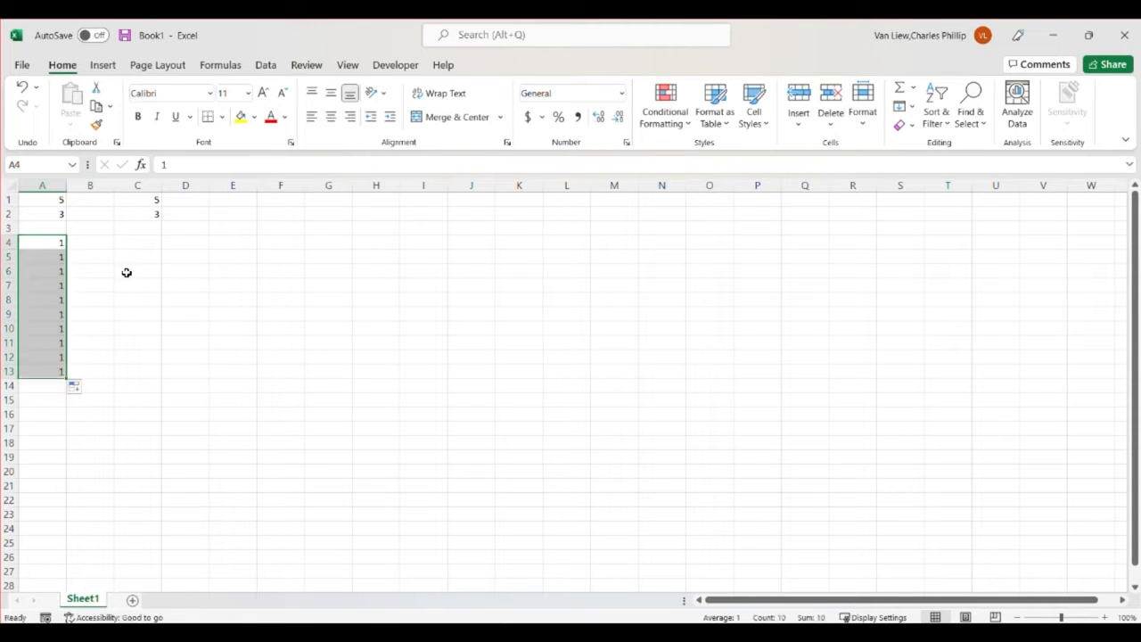
Enter 1, 2 and 3 in cells C4 to C6, and extend the series down to C13
{"action": "left_click", "coordinate": [137, 246]}
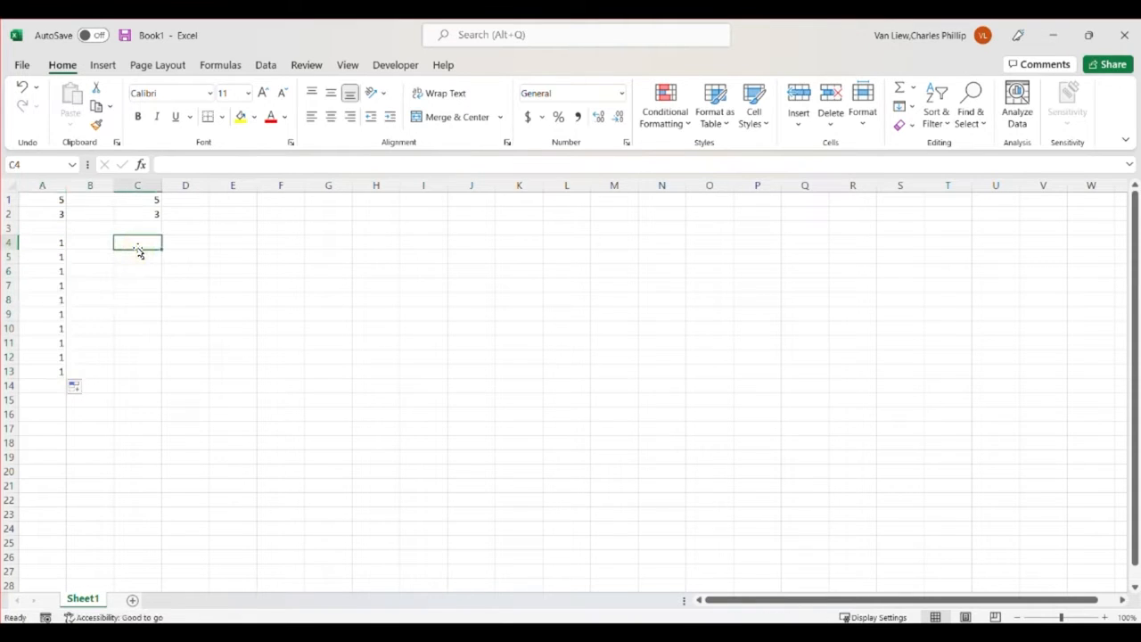
{"action": "type", "text": "1"}
{"action": "key", "text": "Return"}
{"action": "type", "text": "2"}
{"action": "key", "text": "Return"}
{"action": "type", "text": "3"}
{"action": "key", "text": "Return"}
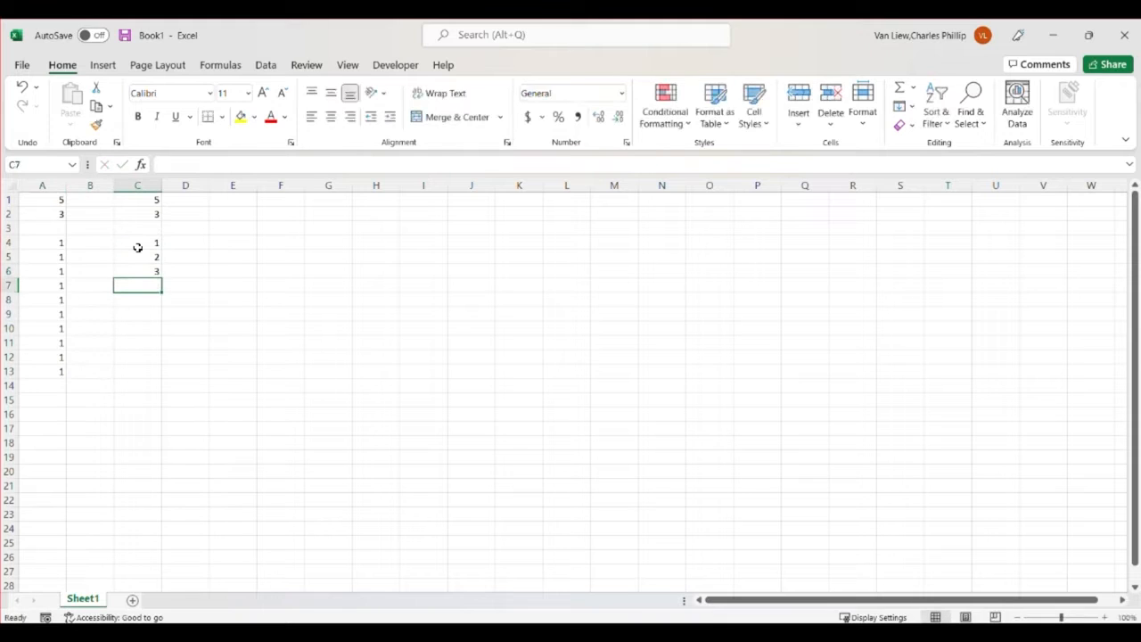
{"action": "left_click_drag", "start_coordinate": [137, 247], "coordinate": [155, 375]}
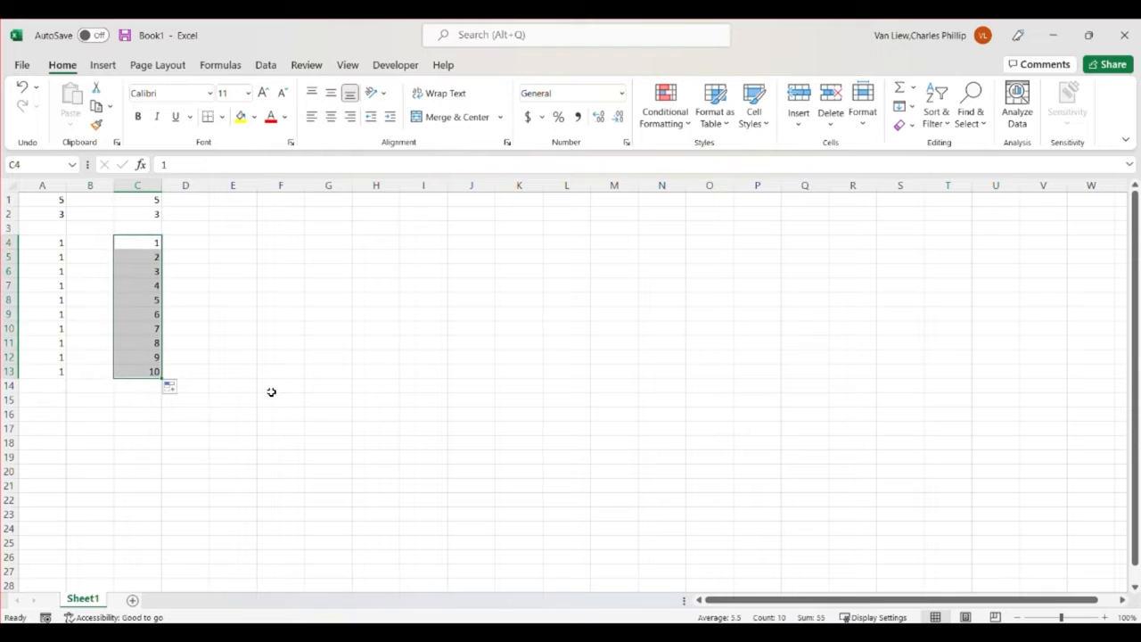
Copy the number series in C4:C13 and paste it transposed as a row starting at cell E4
{"action": "right_click", "coordinate": [142, 294]}
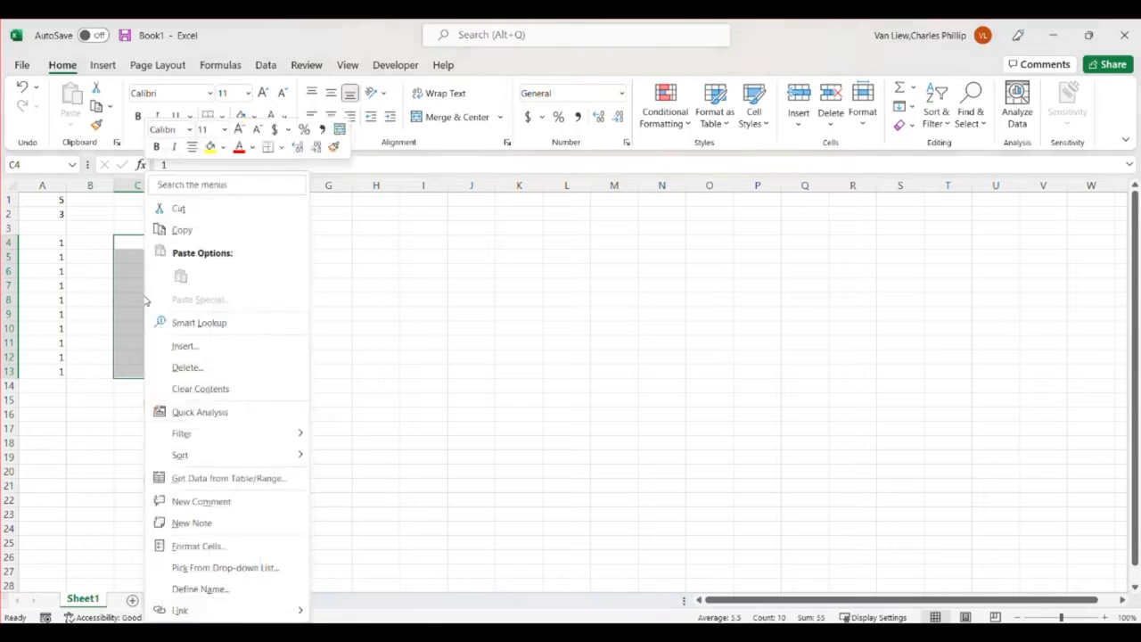
{"action": "left_click", "coordinate": [181, 230]}
{"action": "left_click", "coordinate": [234, 242]}
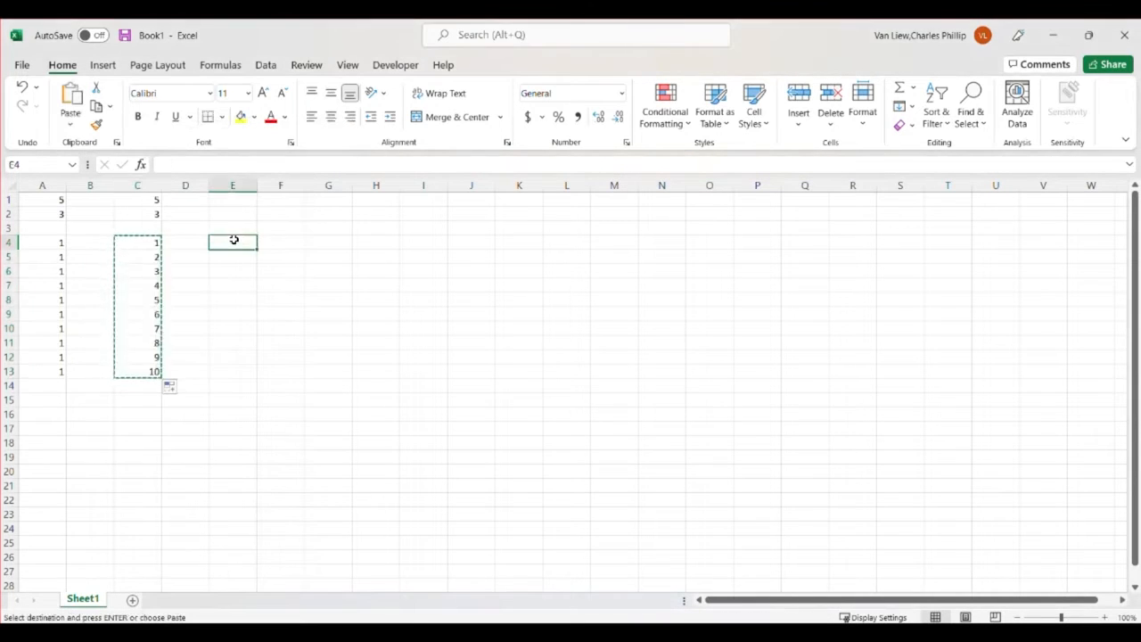
{"action": "right_click", "coordinate": [237, 246]}
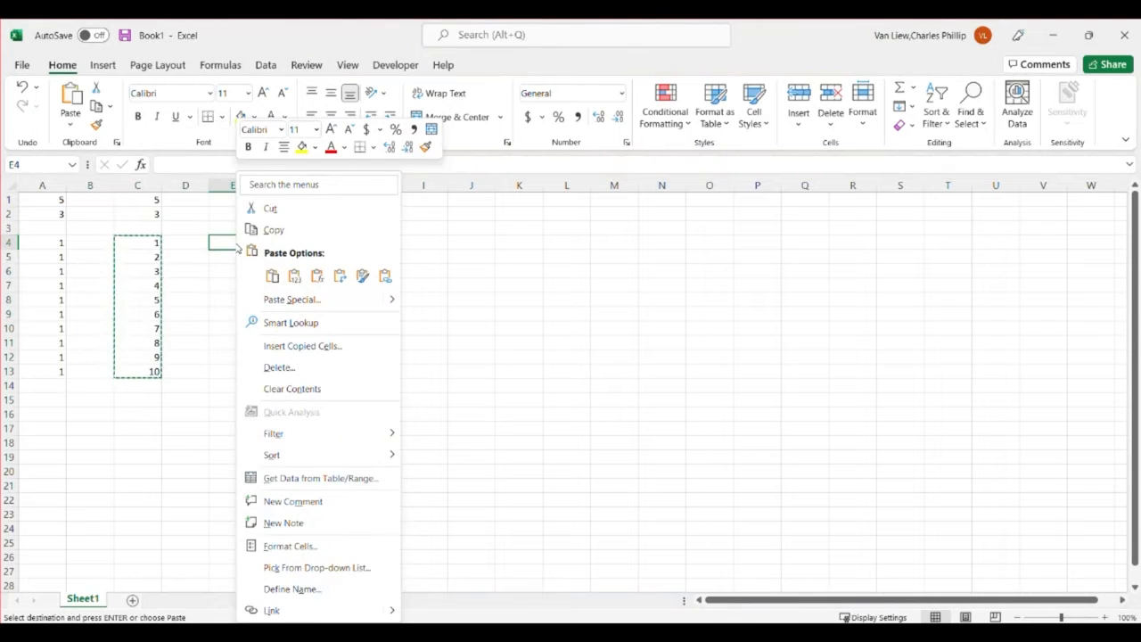
{"action": "left_click", "coordinate": [340, 276]}
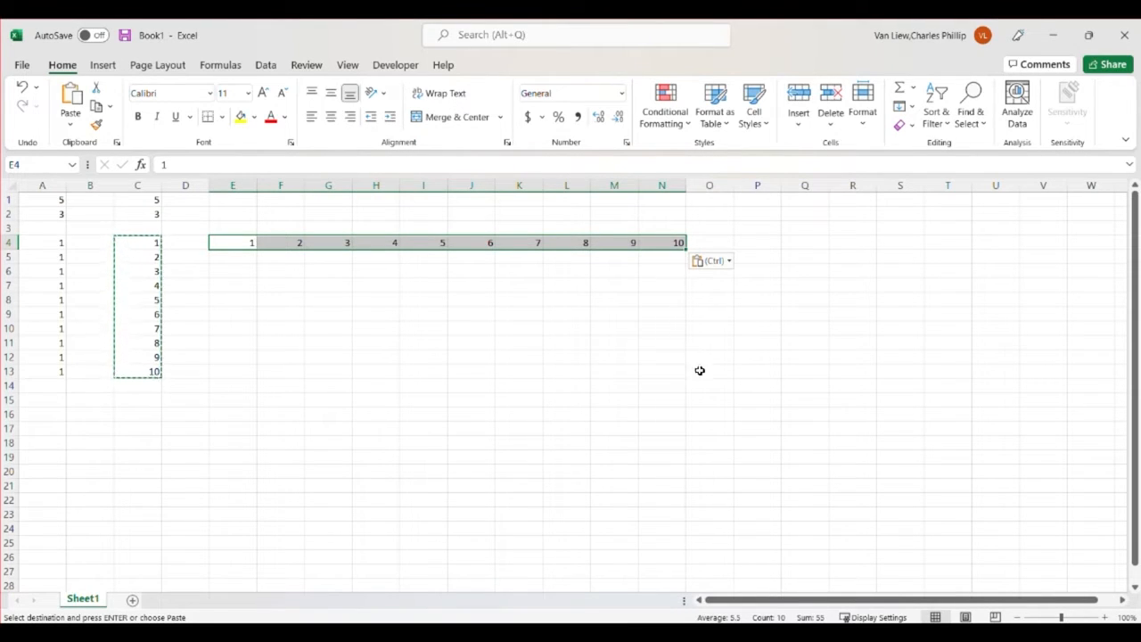
Clear all contents from the range A1:N14
{"action": "left_click_drag", "start_coordinate": [679, 385], "coordinate": [11, 196]}
{"action": "key", "text": "Delete"}
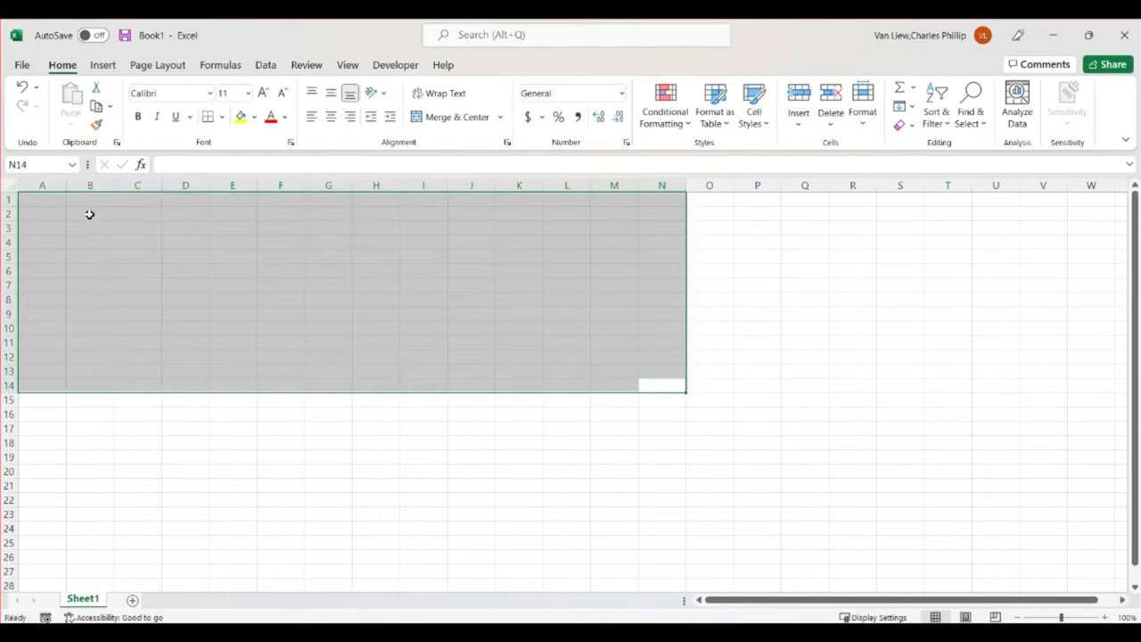
Enter the values 2, 4, 5, 6, 2 and 8 down column A in cells A1 to A6
{"action": "left_click", "coordinate": [53, 202]}
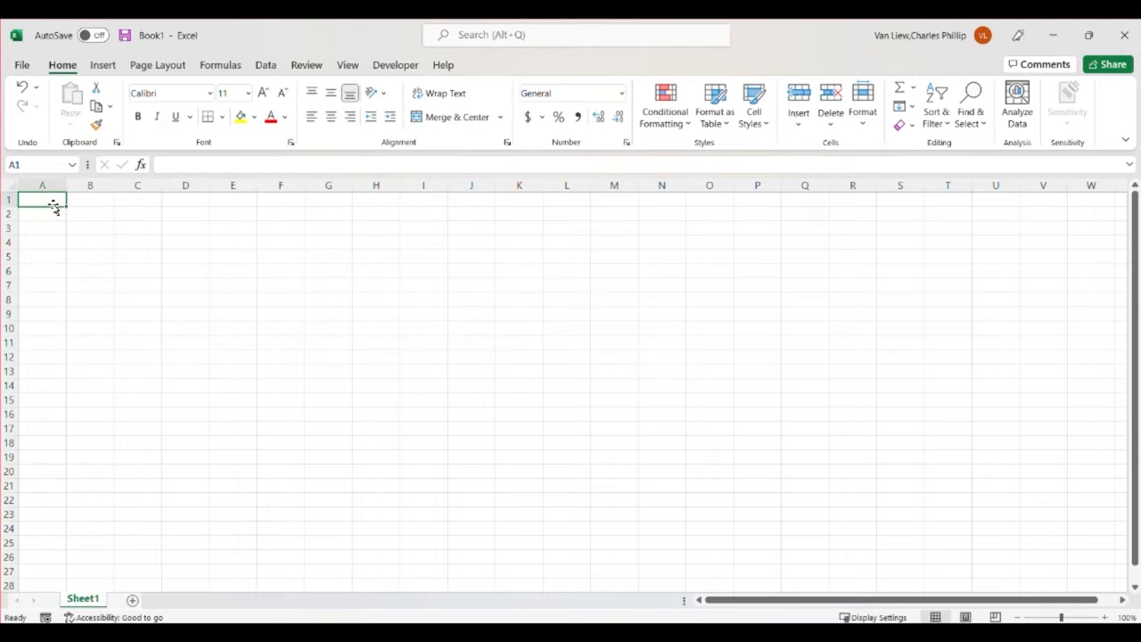
{"action": "type", "text": "2"}
{"action": "key", "text": "Return"}
{"action": "type", "text": "4"}
{"action": "key", "text": "Return"}
{"action": "type", "text": "5"}
{"action": "key", "text": "Return"}
{"action": "type", "text": "6"}
{"action": "key", "text": "Return"}
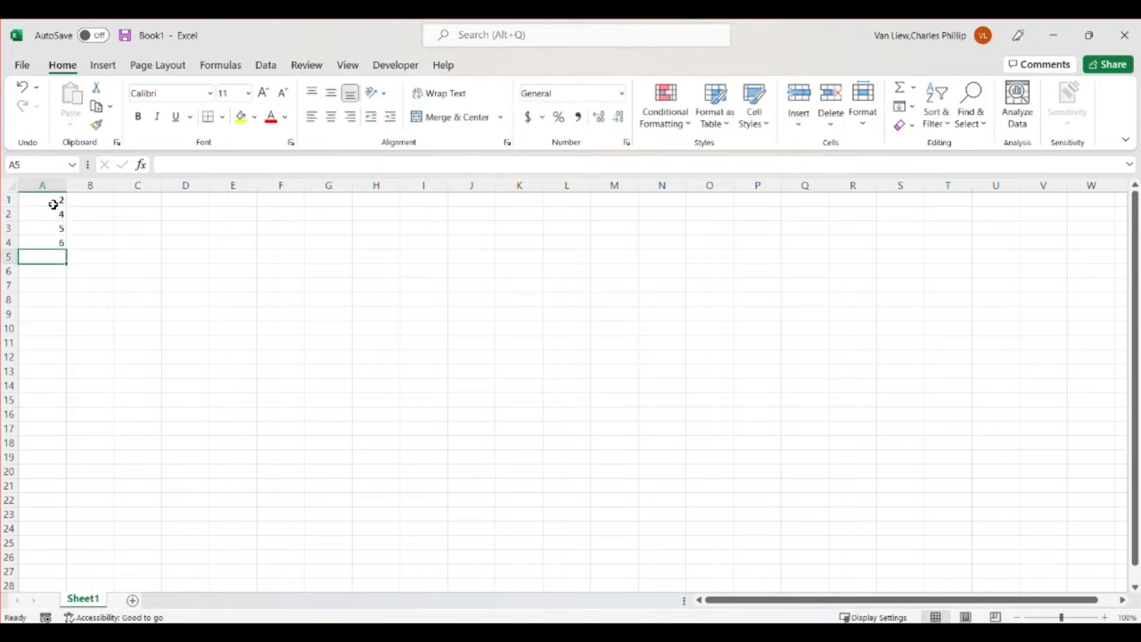
{"action": "type", "text": "2"}
{"action": "key", "text": "Return"}
{"action": "type", "text": "8"}
{"action": "key", "text": "Return"}
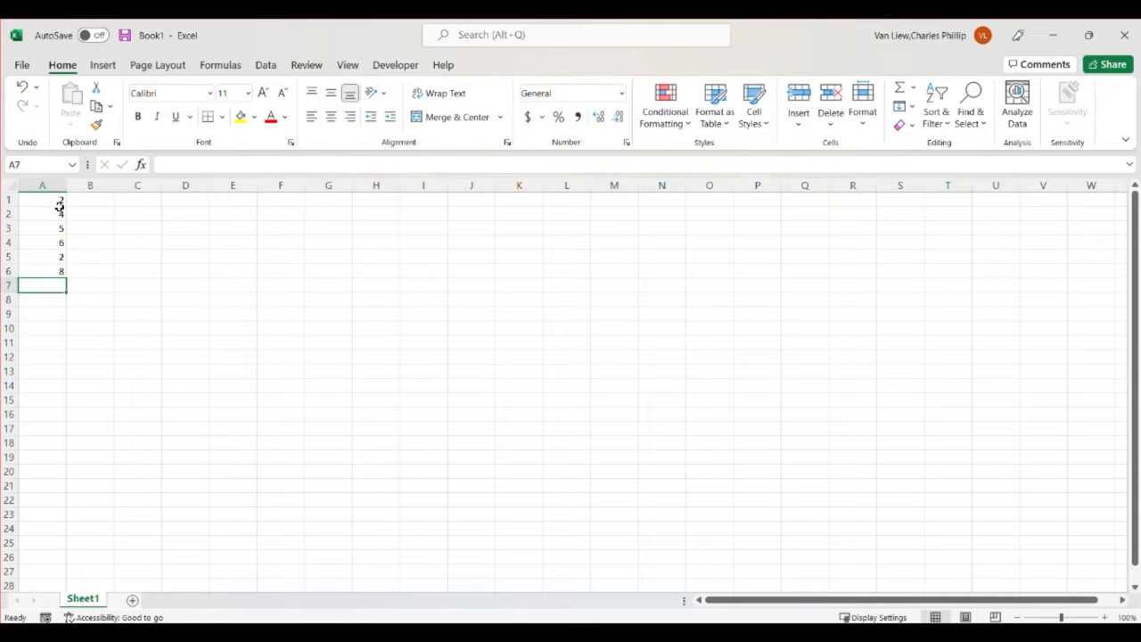
Clear the numbers from A1:A6 and return to cell A1
{"action": "left_click_drag", "start_coordinate": [59, 205], "coordinate": [45, 270]}
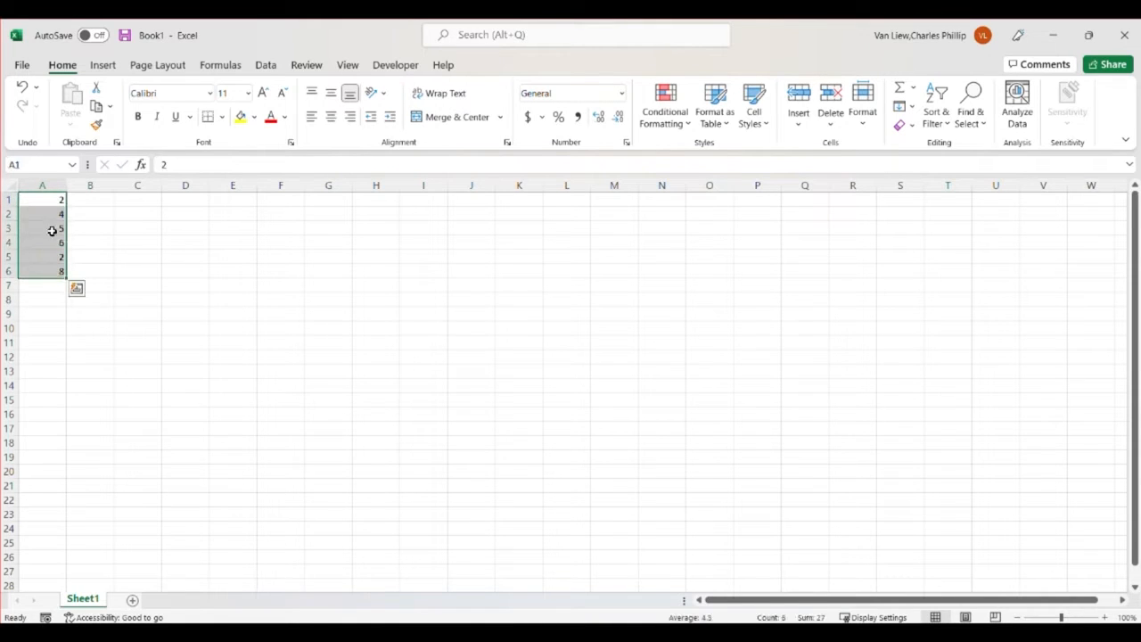
{"action": "key", "text": "Delete"}
{"action": "left_click", "coordinate": [53, 196]}
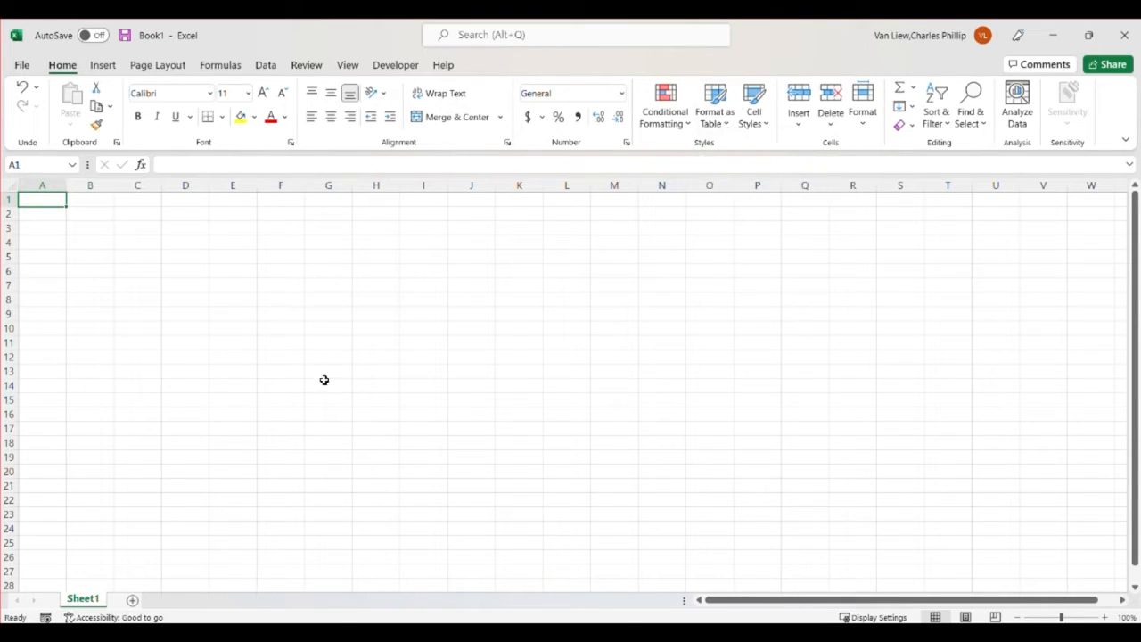
Enter the column headers ID, Height and Weight in cells A1 to C1
{"action": "type", "text": "ID"}
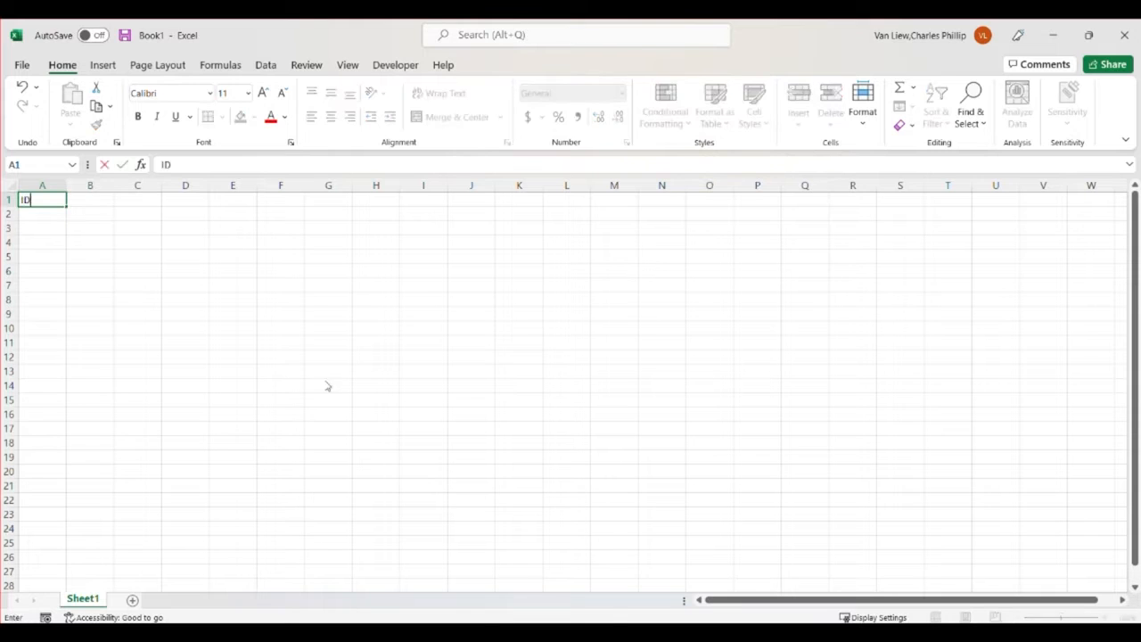
{"action": "key", "text": "Tab"}
{"action": "type", "text": "Height"}
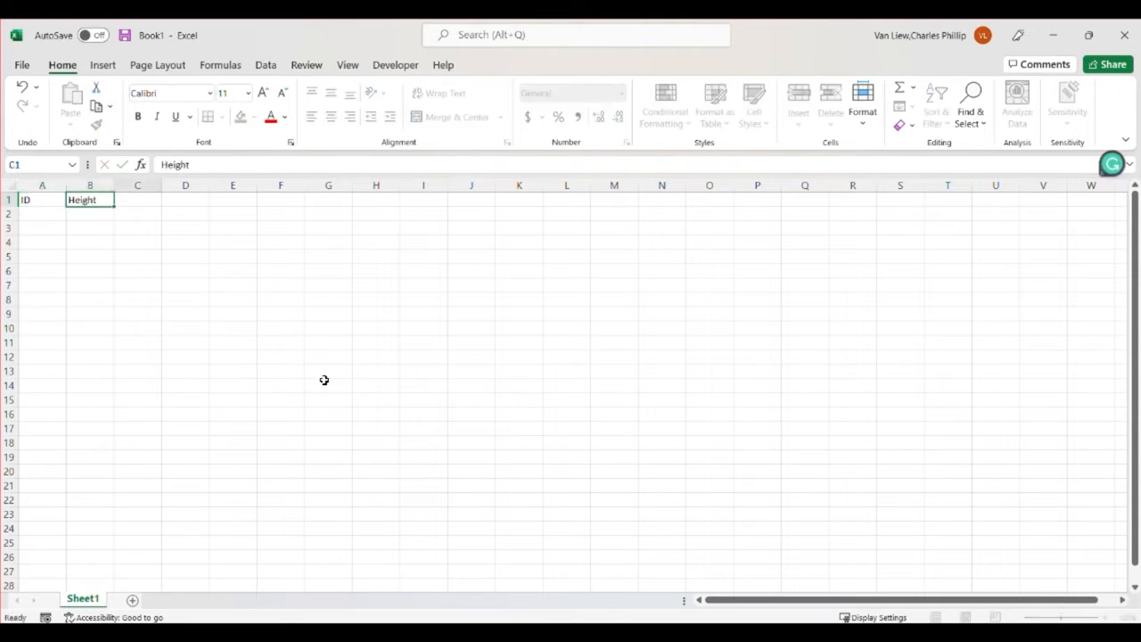
{"action": "key", "text": "Tab"}
{"action": "type", "text": "Weight"}
{"action": "key", "text": "Down"}
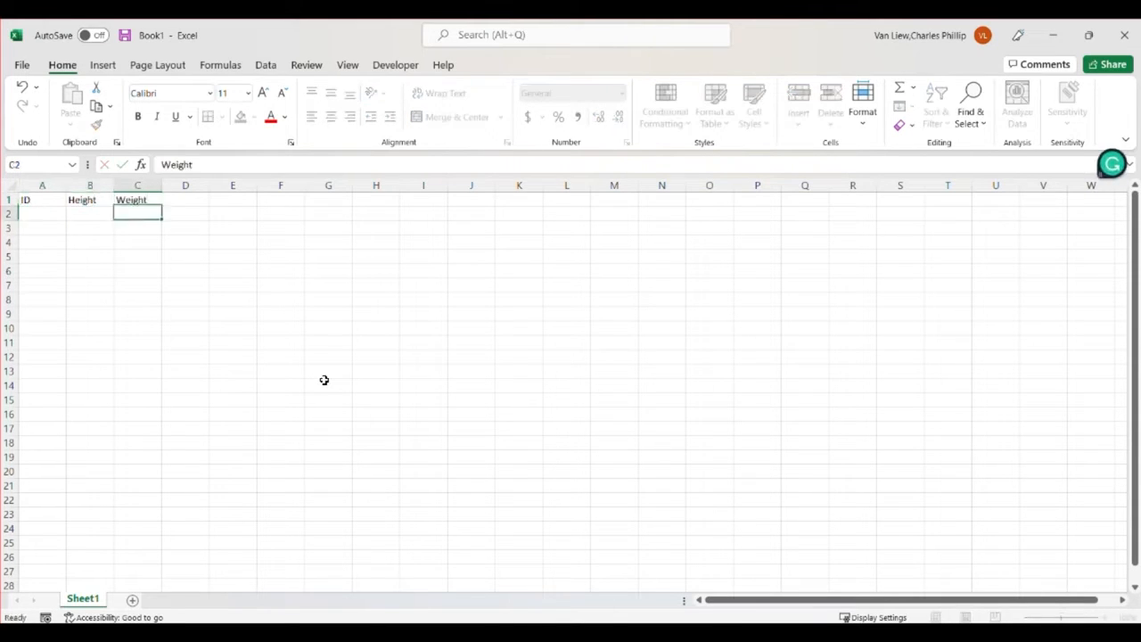
Fill in the first record in row 2 with ID 1, Height 70 and Weight 195
{"action": "key", "text": "Left"}
{"action": "key", "text": "Left"}
{"action": "type", "text": "1"}
{"action": "key", "text": "Tab"}
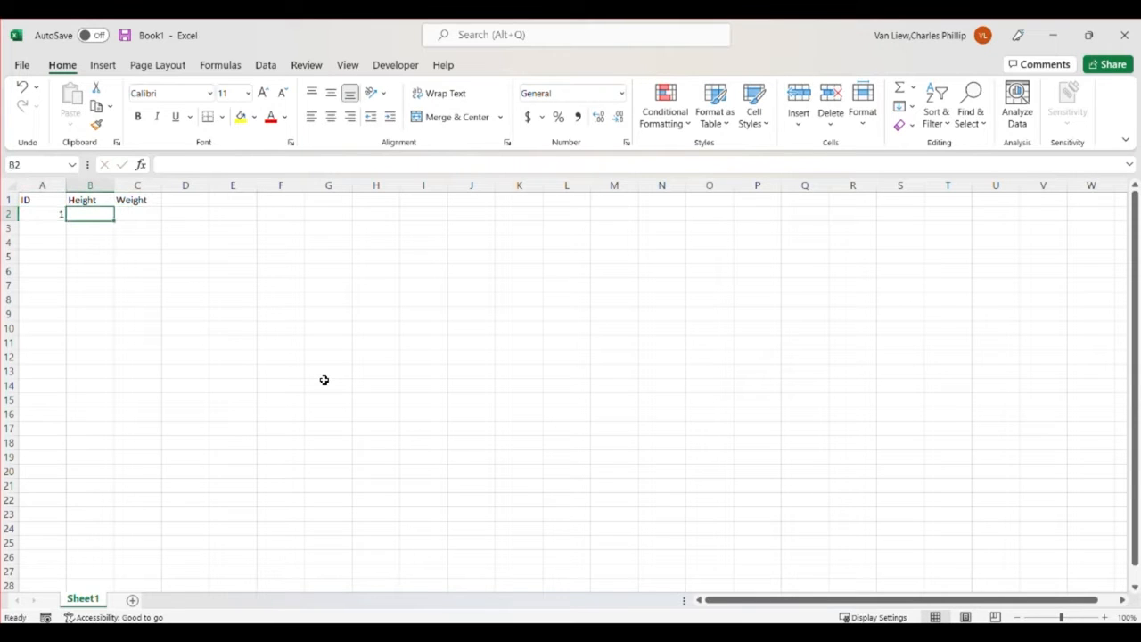
{"action": "type", "text": "70"}
{"action": "key", "text": "Tab"}
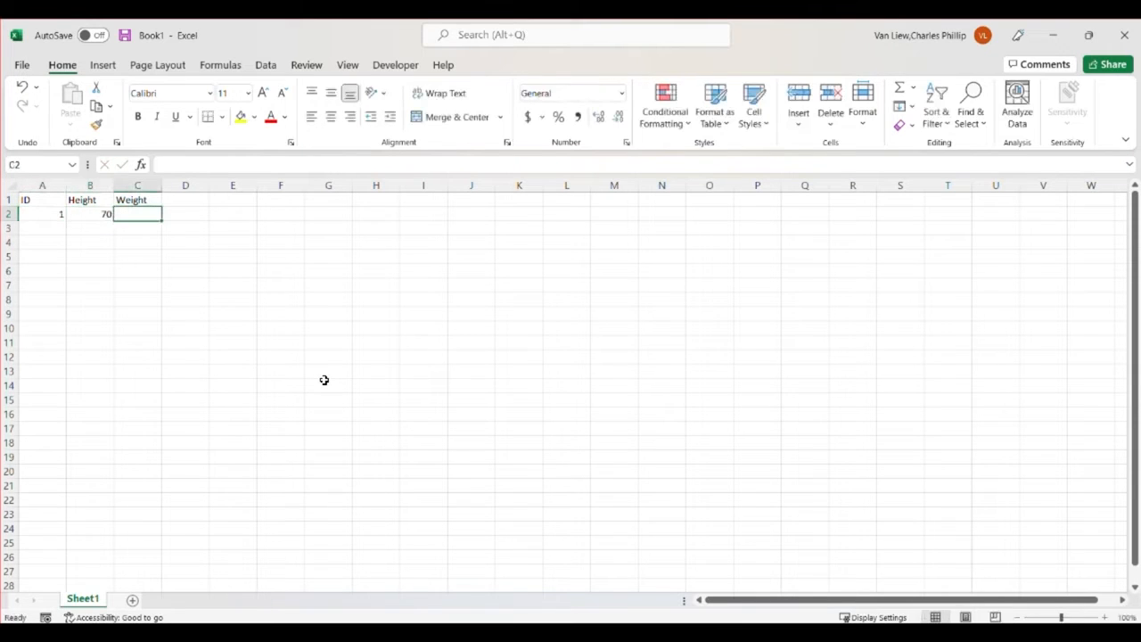
{"action": "type", "text": "195"}
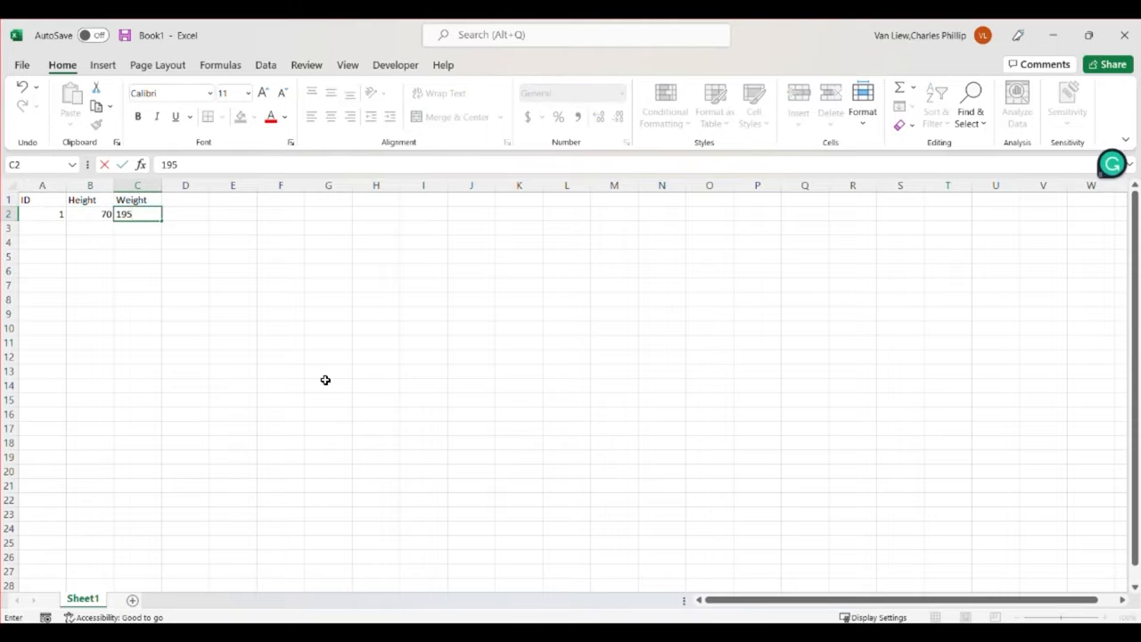
{"action": "key", "text": "Tab"}
Format A1:C2 as a table with headers, using the light style with a black header row
{"action": "left_click_drag", "start_coordinate": [55, 205], "coordinate": [147, 217]}
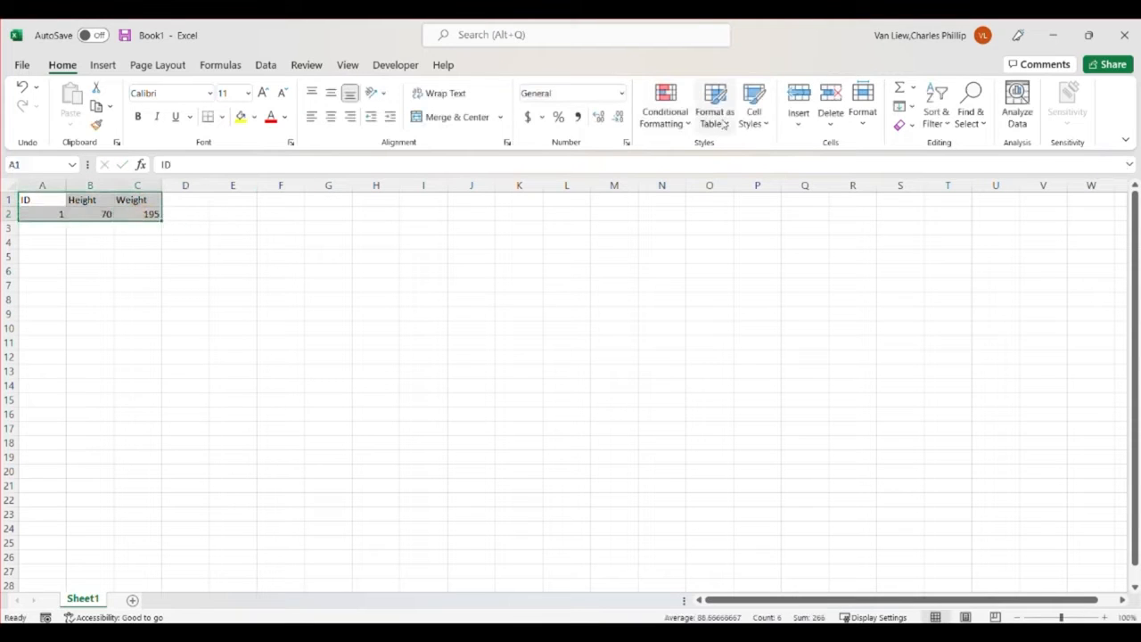
{"action": "left_click", "coordinate": [730, 129]}
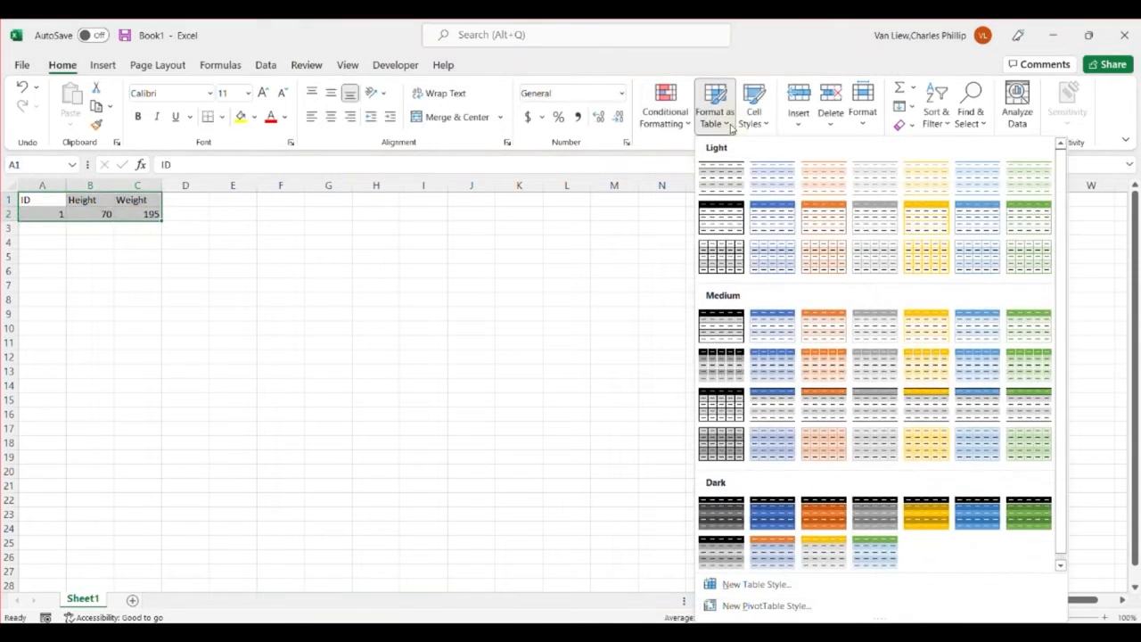
{"action": "left_click", "coordinate": [721, 218]}
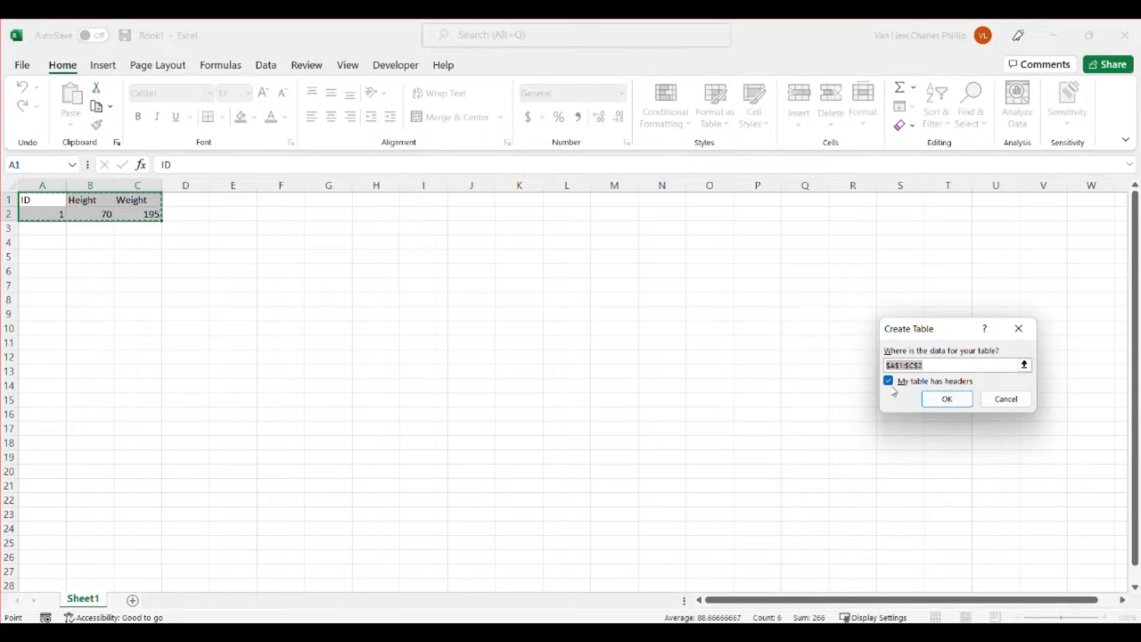
{"action": "left_click", "coordinate": [947, 398]}
{"action": "left_click", "coordinate": [423, 384]}
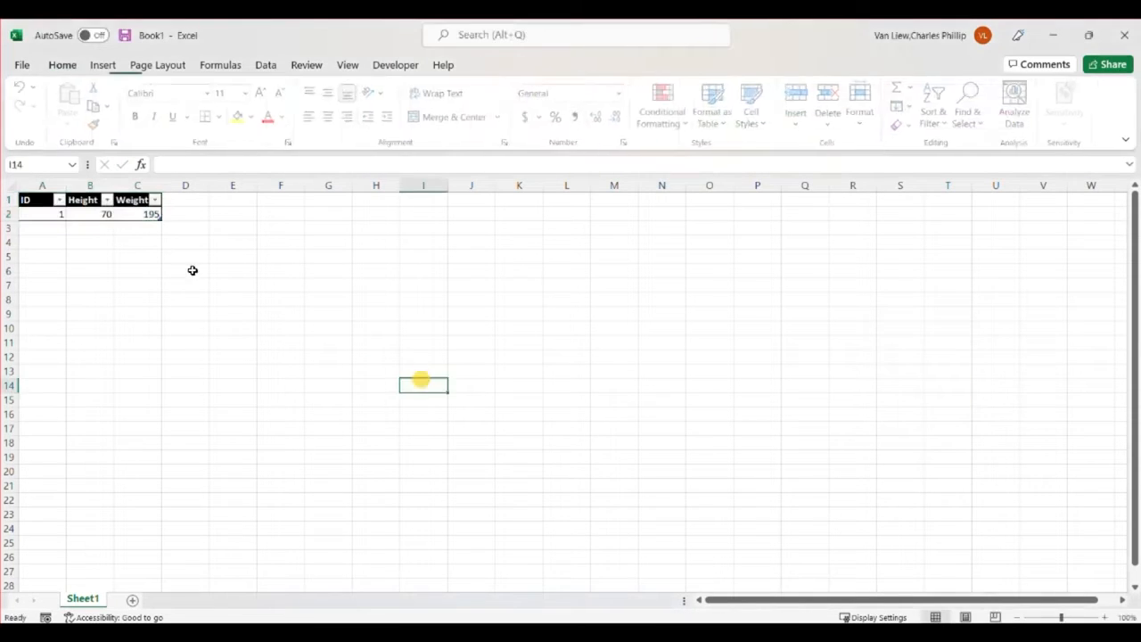
Add a second record in row 3 of the table with ID 2, Height 68 and Weight 165
{"action": "left_click", "coordinate": [55, 216]}
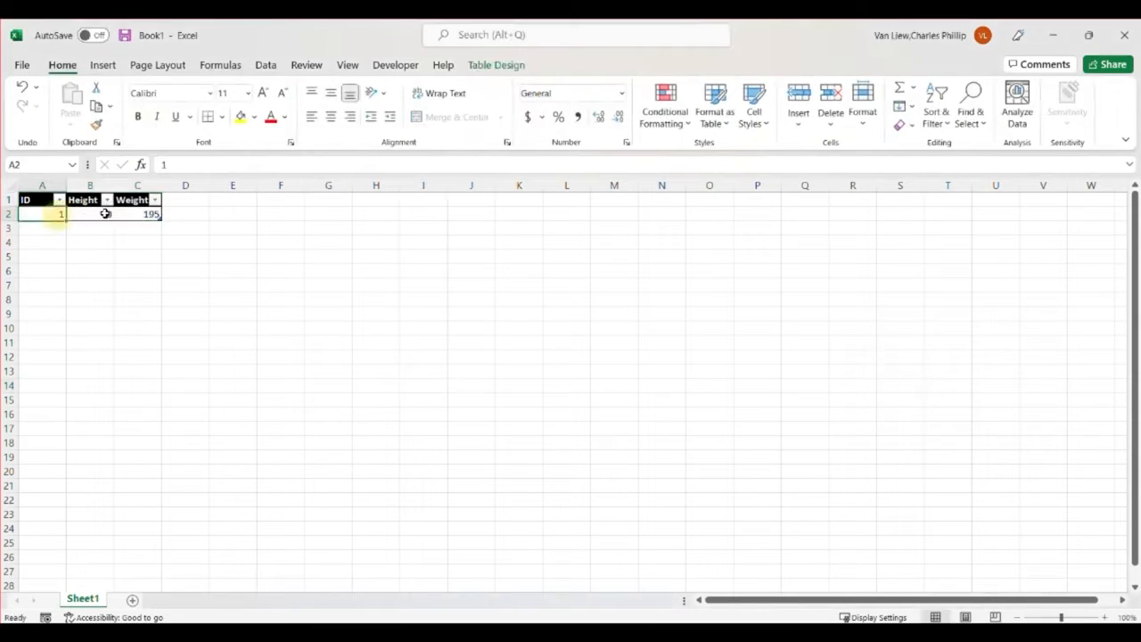
{"action": "left_click", "coordinate": [125, 215]}
{"action": "key", "text": "Tab"}
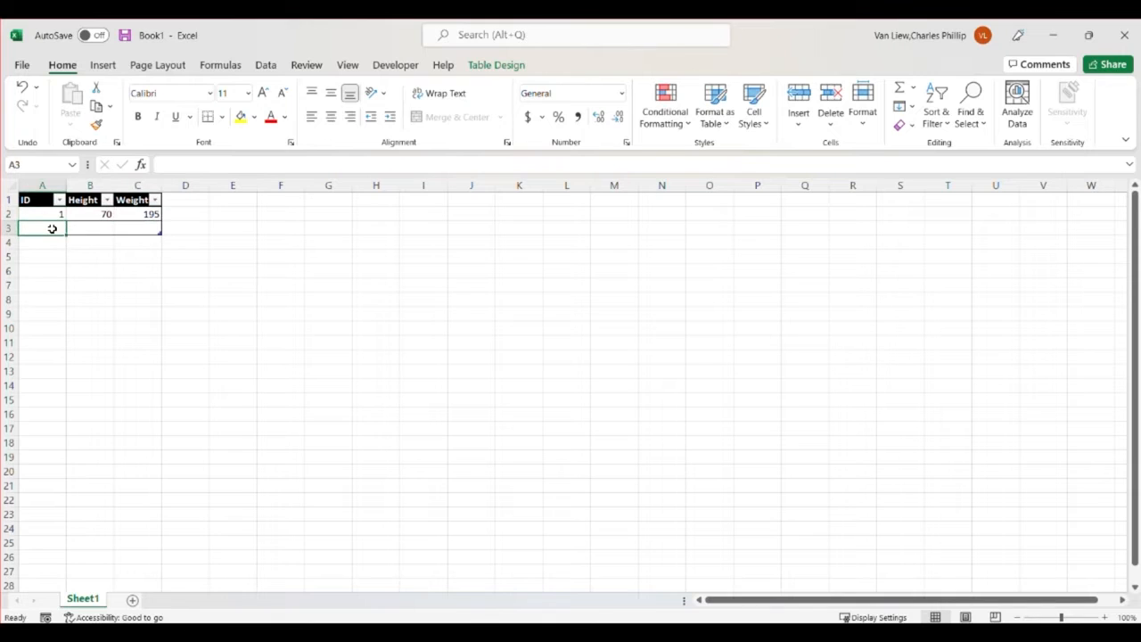
{"action": "type", "text": "2"}
{"action": "key", "text": "Tab"}
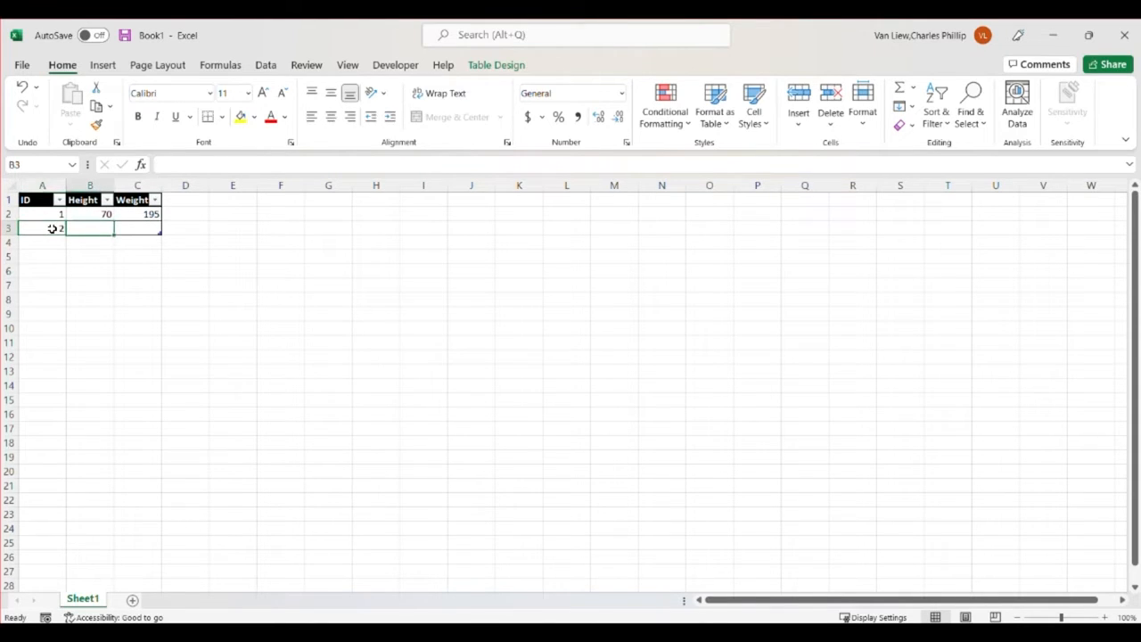
{"action": "type", "text": "38"}
{"action": "key", "text": "Tab"}
{"action": "type", "text": "165"}
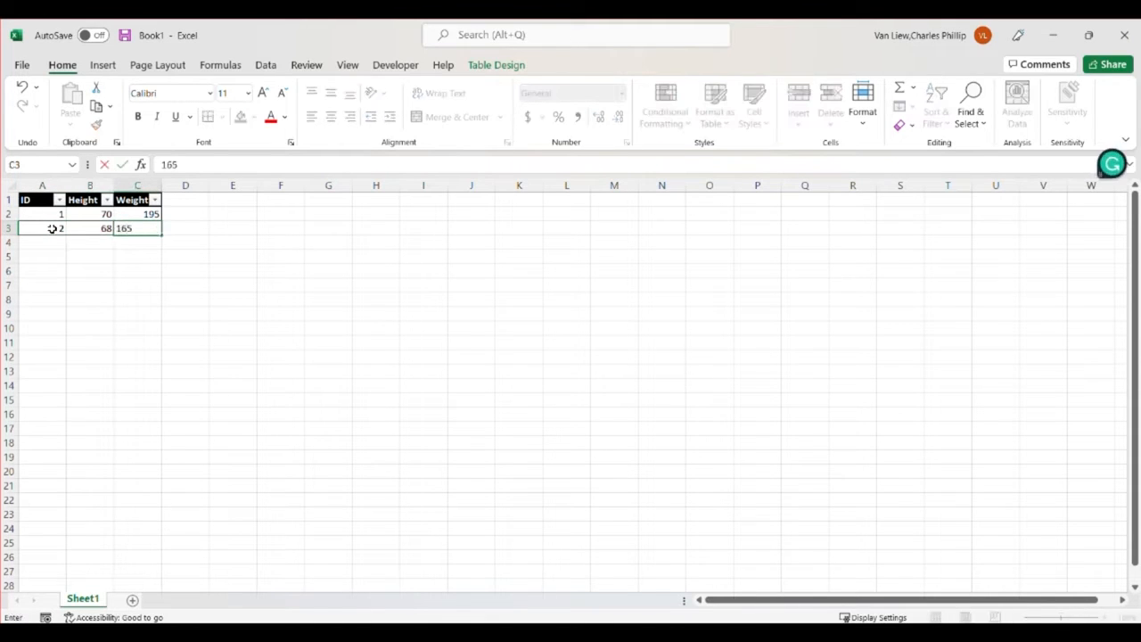
{"action": "key", "text": "Tab"}
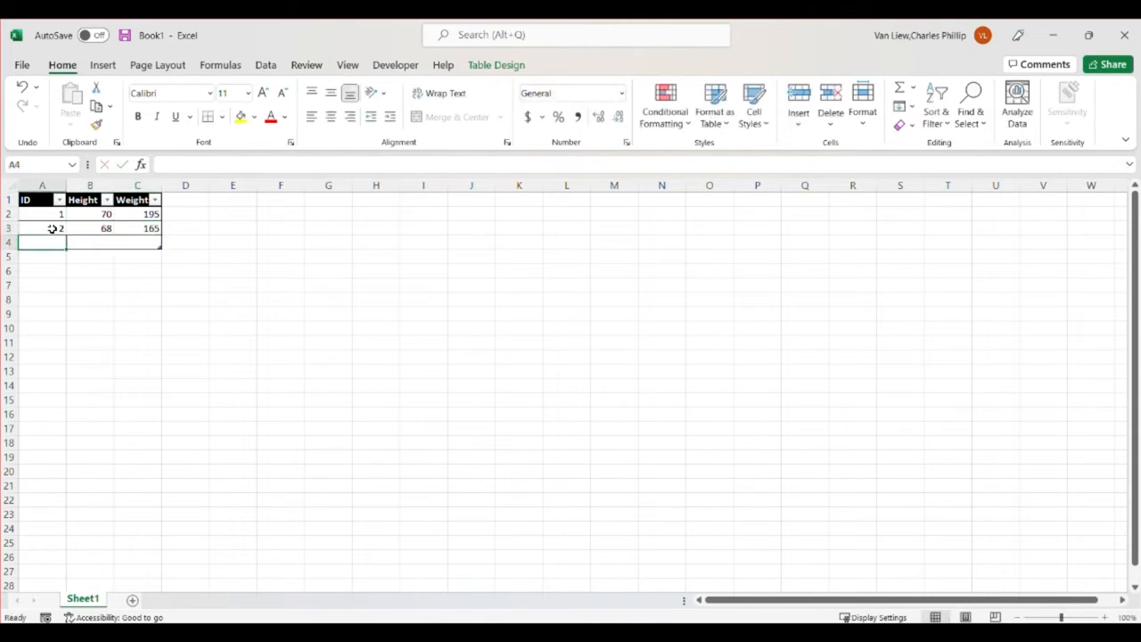
Fill in the third record in row 4 with ID 3, Height 60 and Weight 120
{"action": "type", "text": "3"}
{"action": "key", "text": "Tab"}
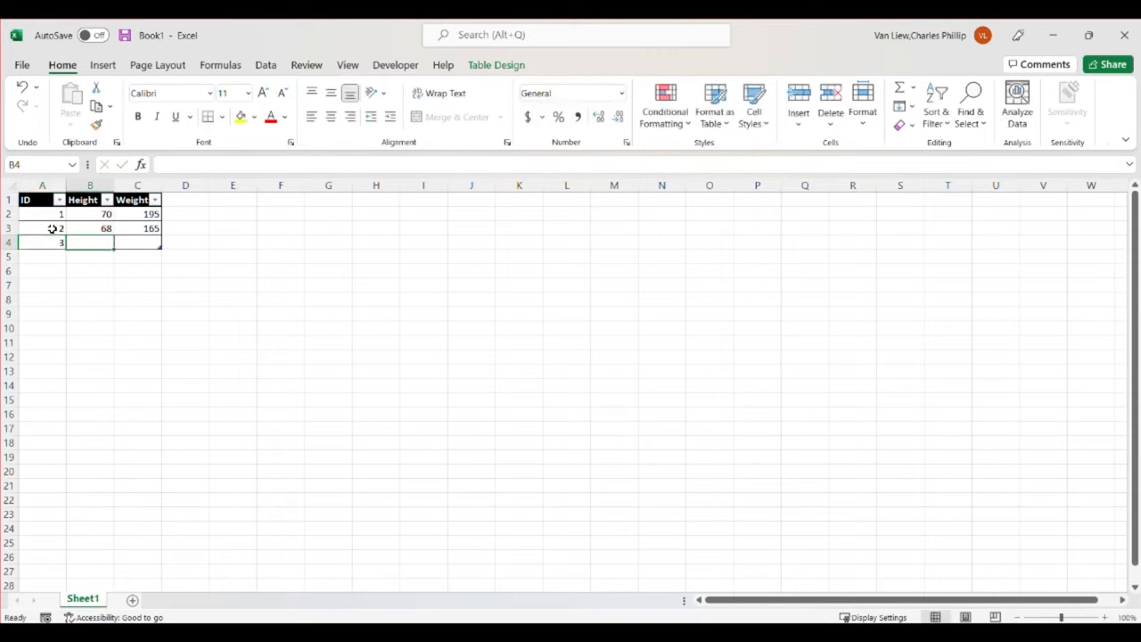
{"action": "type", "text": "60"}
{"action": "key", "text": "Tab"}
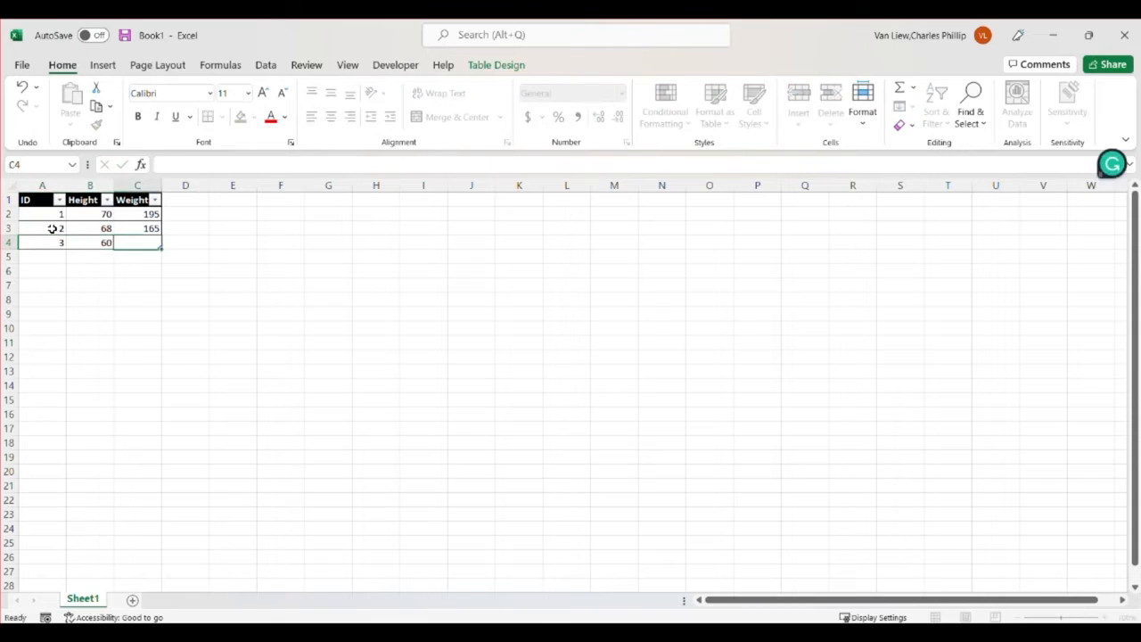
{"action": "type", "text": "120"}
{"action": "key", "text": "Return"}
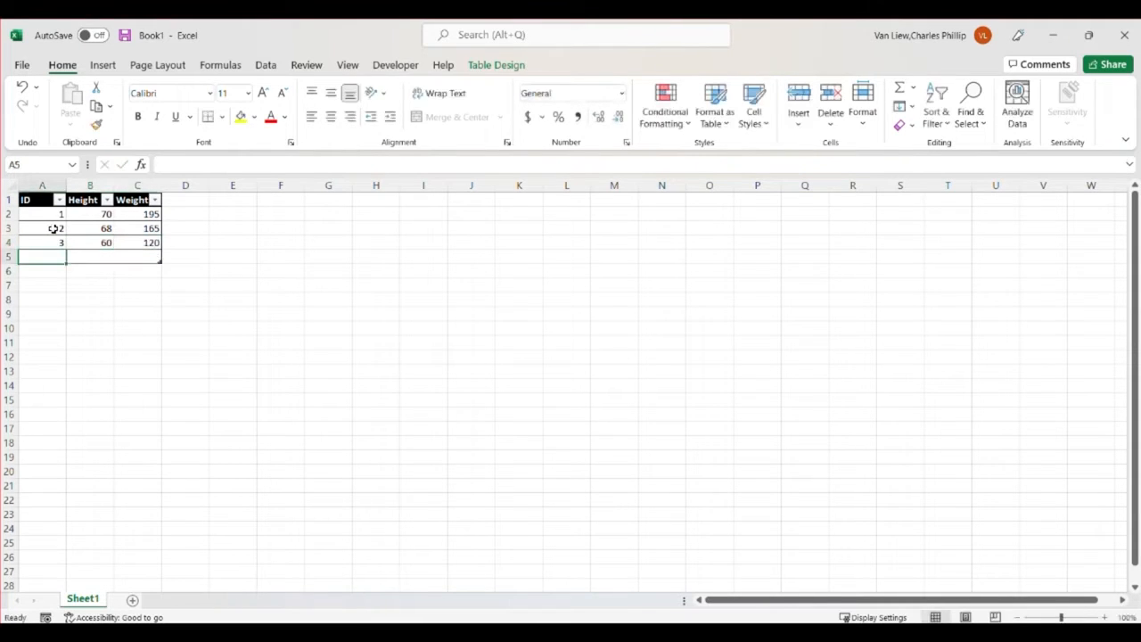
{"action": "left_click_drag", "start_coordinate": [54, 214], "coordinate": [56, 242]}
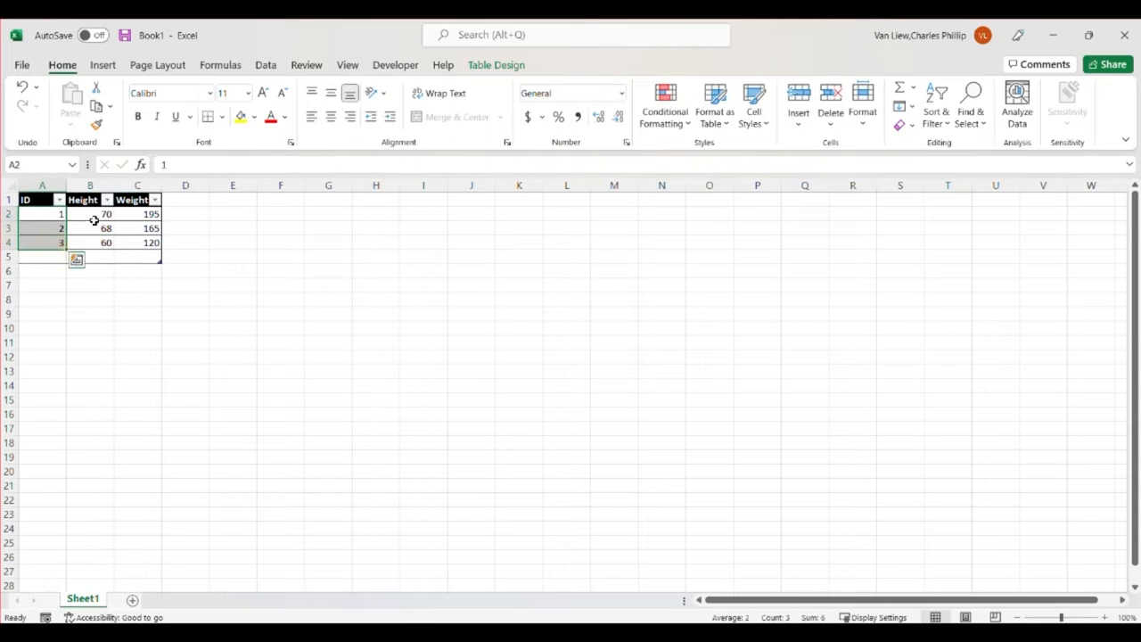
{"action": "left_click_drag", "start_coordinate": [57, 215], "coordinate": [134, 215]}
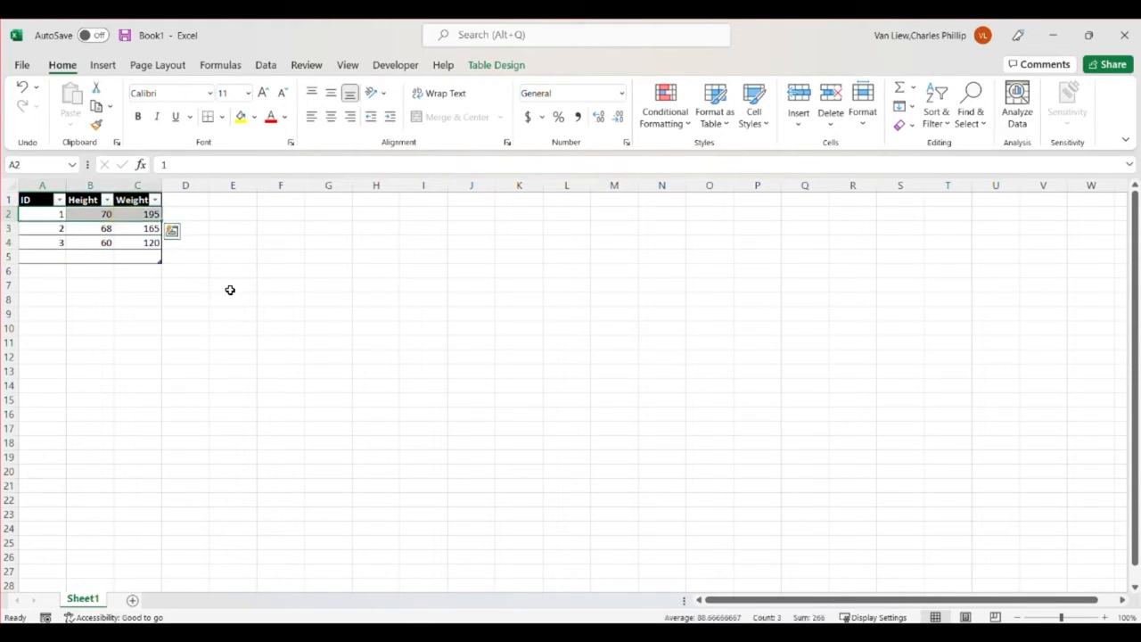
{"action": "left_click", "coordinate": [150, 184]}
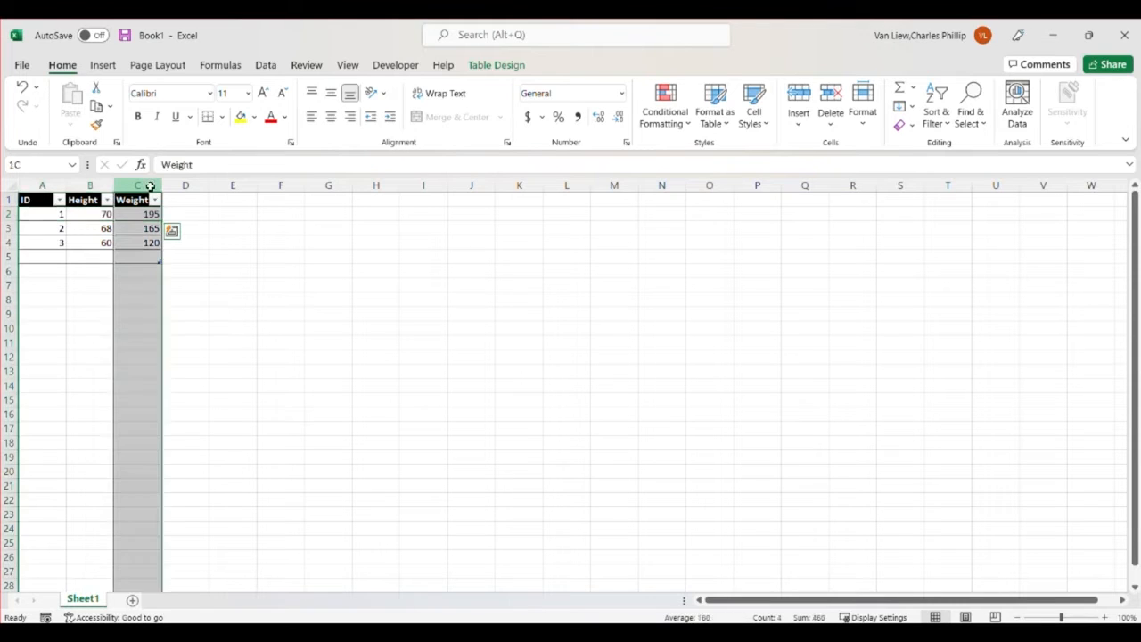
Fill in the fourth record in row 5 with ID 4, Height 65 and Weight 132, and undo the extra blank table row
{"action": "left_click", "coordinate": [65, 256]}
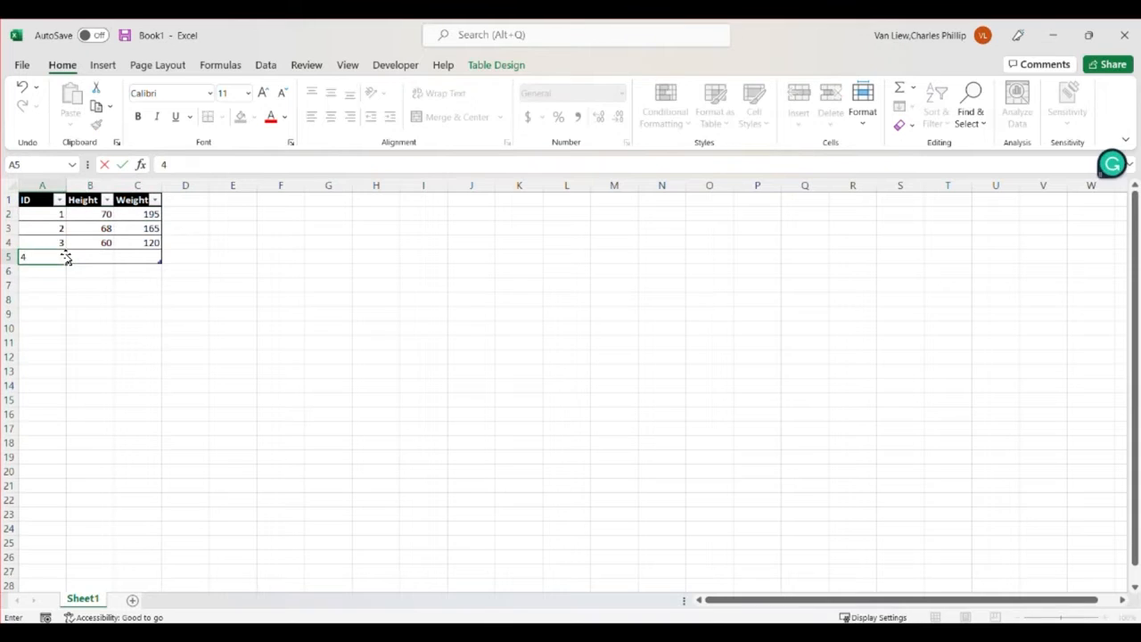
{"action": "key", "text": "Tab"}
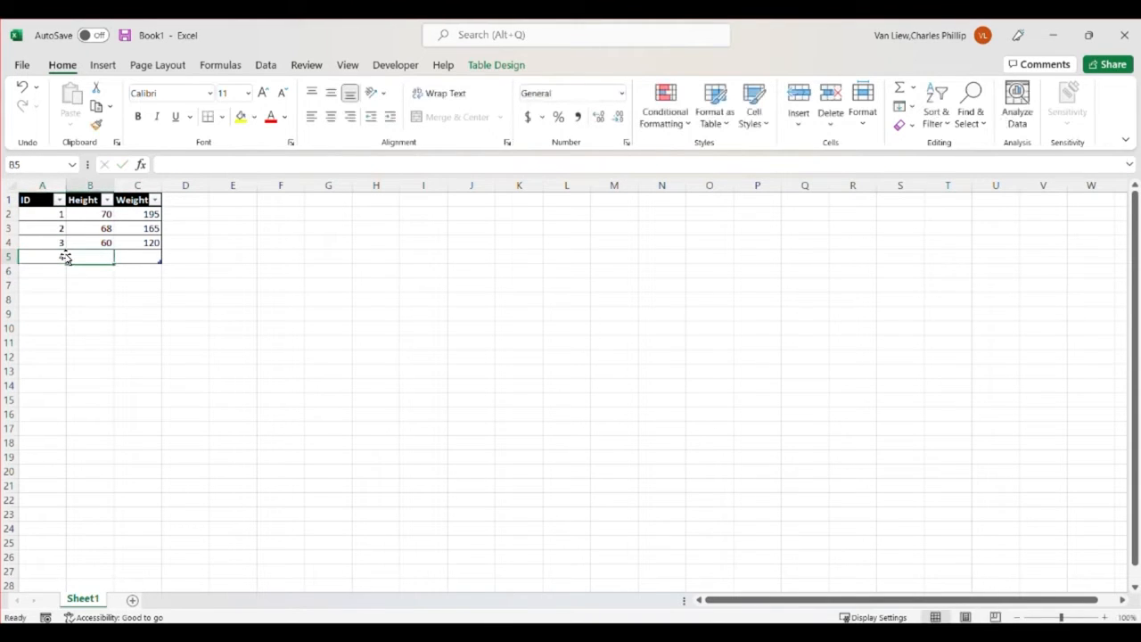
{"action": "type", "text": "65"}
{"action": "key", "text": "Tab"}
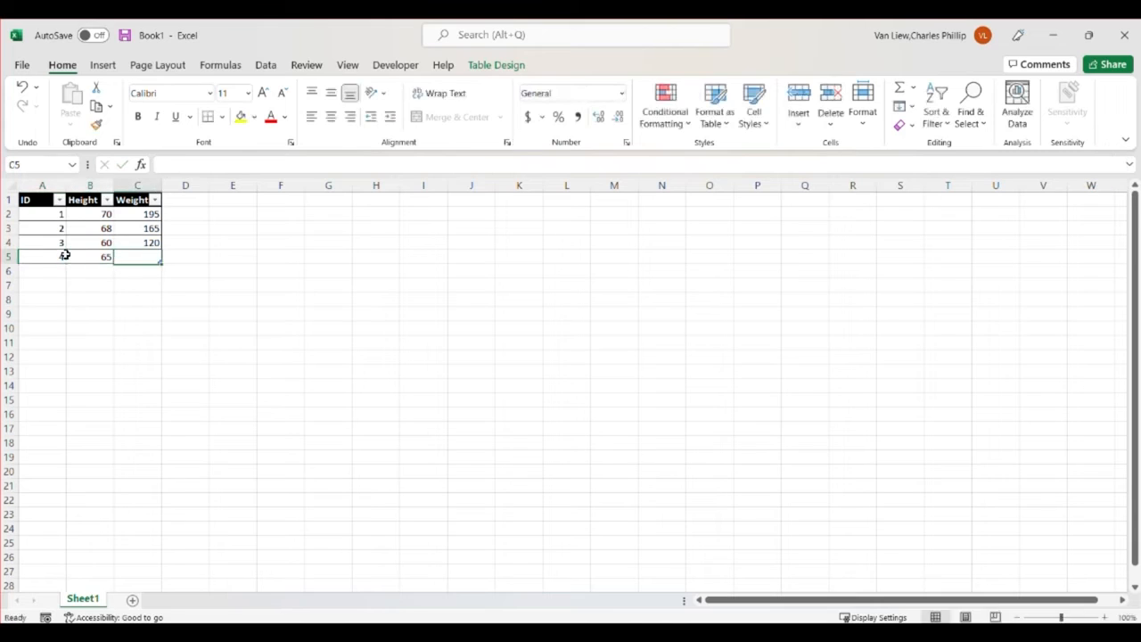
{"action": "type", "text": "132"}
{"action": "key", "text": "Tab"}
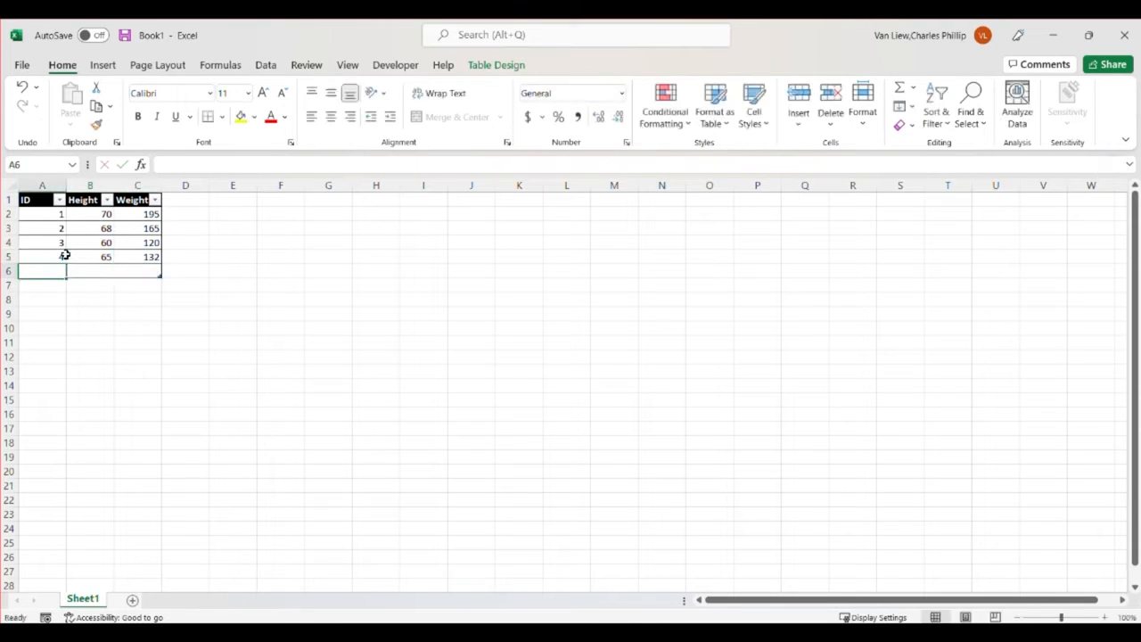
{"action": "key", "text": "ctrl+z"}
Autofit the widths of the Weight and Height columns to their contents
{"action": "left_click", "coordinate": [282, 312]}
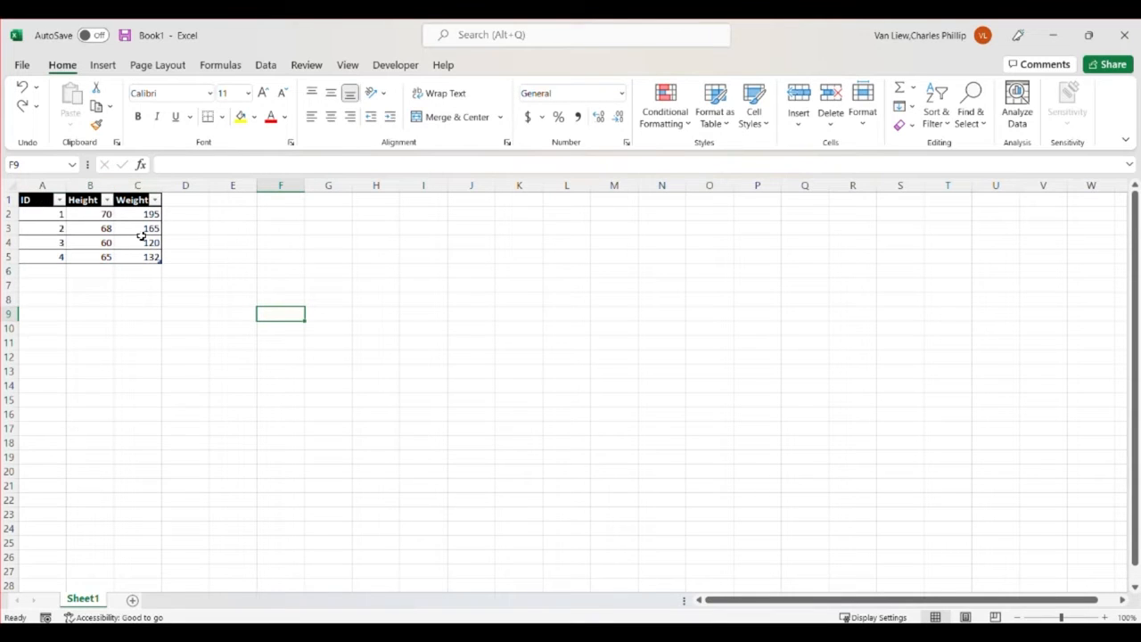
{"action": "double_click", "coordinate": [162, 185]}
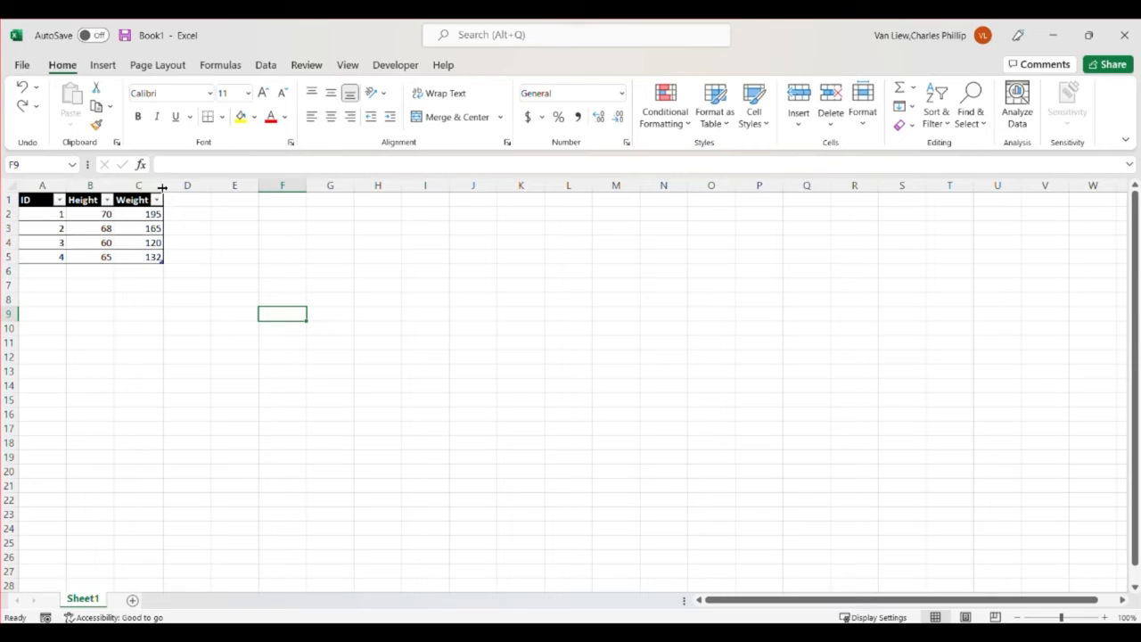
{"action": "double_click", "coordinate": [111, 186]}
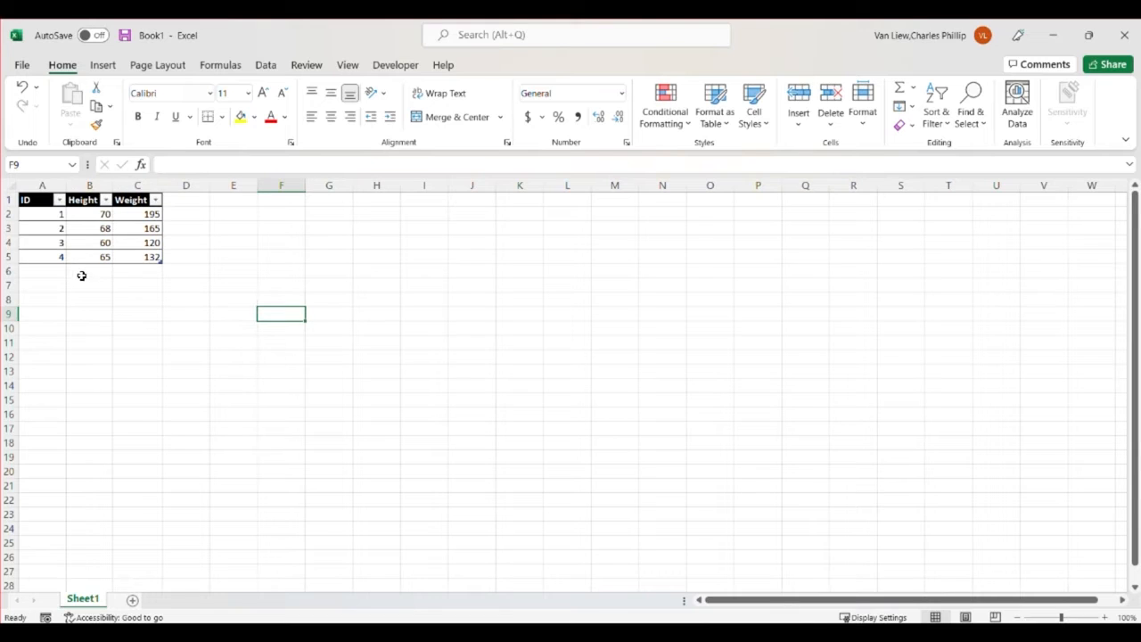
Examine the ID column, the first record, and the Height and Weight values that belong to each ID
{"action": "left_click", "coordinate": [49, 185]}
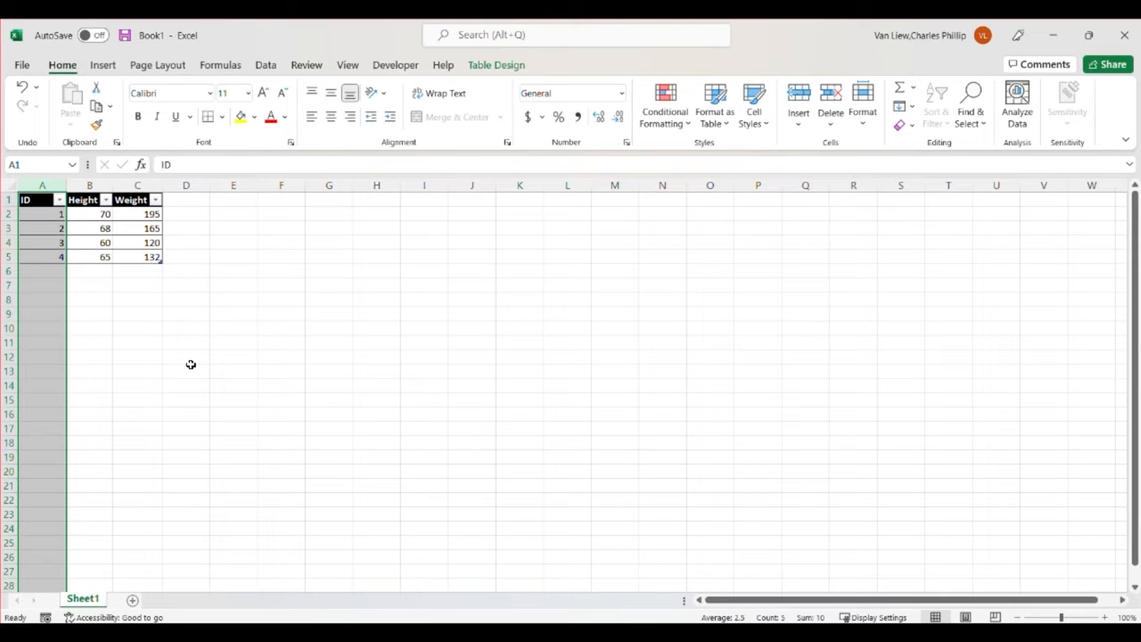
{"action": "left_click", "coordinate": [54, 216]}
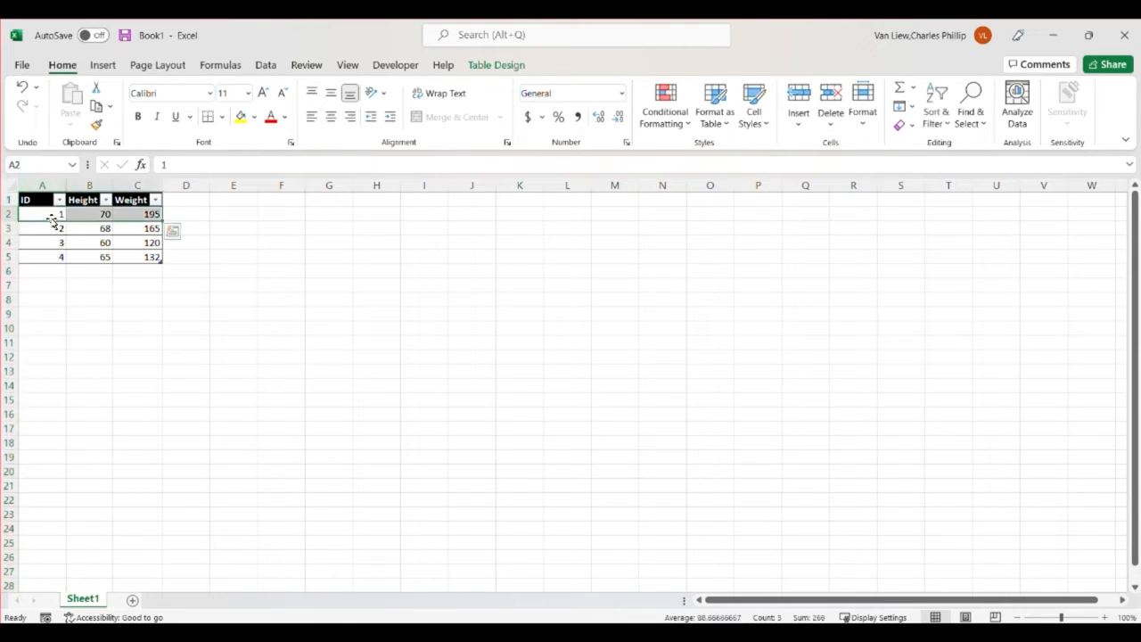
{"action": "left_click_drag", "start_coordinate": [51, 214], "coordinate": [49, 256]}
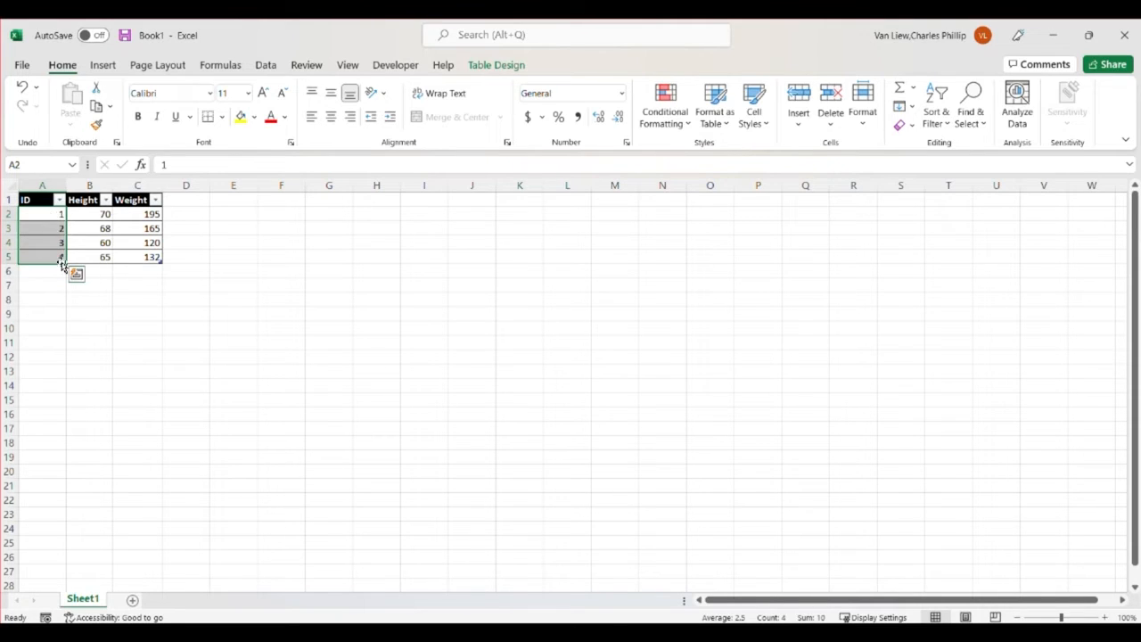
{"action": "left_click_drag", "start_coordinate": [97, 219], "coordinate": [119, 257]}
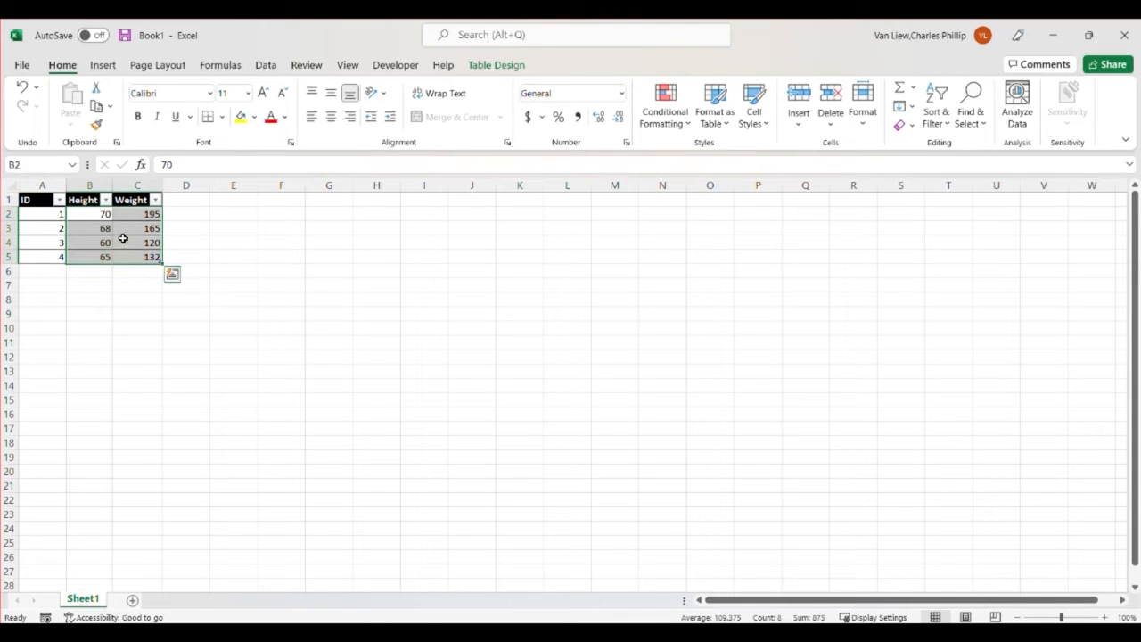
{"action": "left_click", "coordinate": [101, 214]}
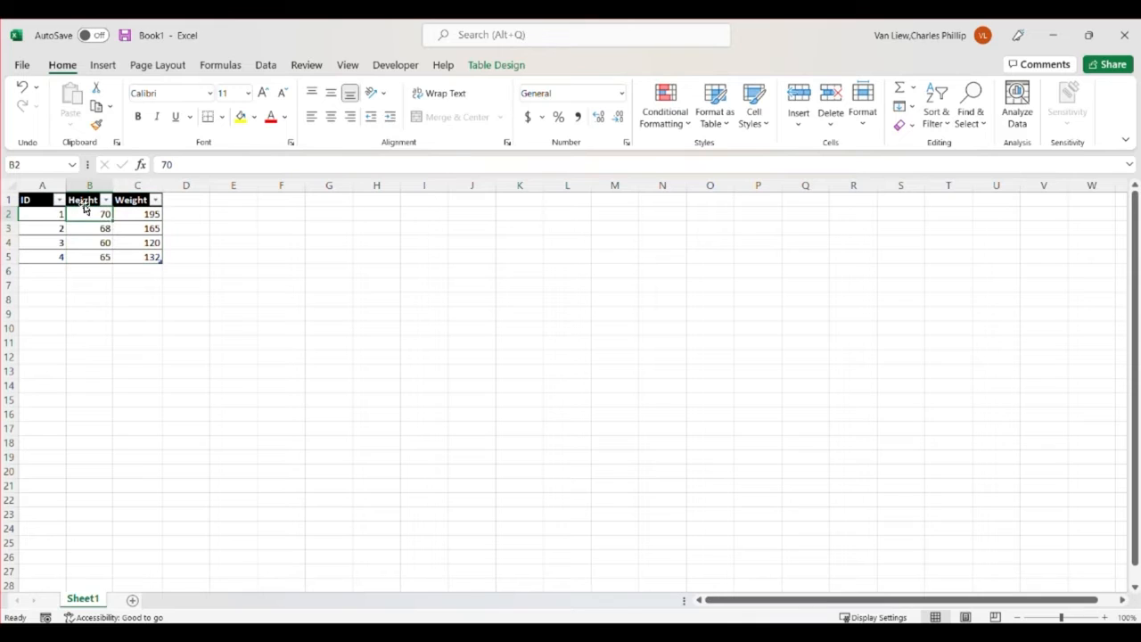
{"action": "left_click", "coordinate": [120, 216]}
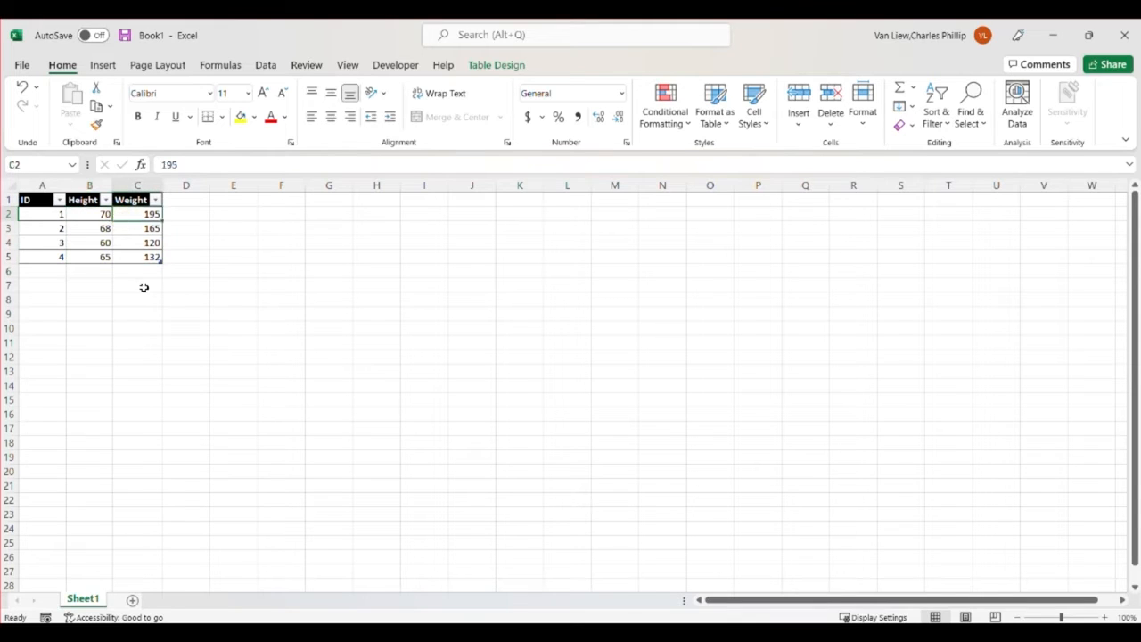
{"action": "left_click", "coordinate": [99, 228]}
{"action": "left_click", "coordinate": [130, 230]}
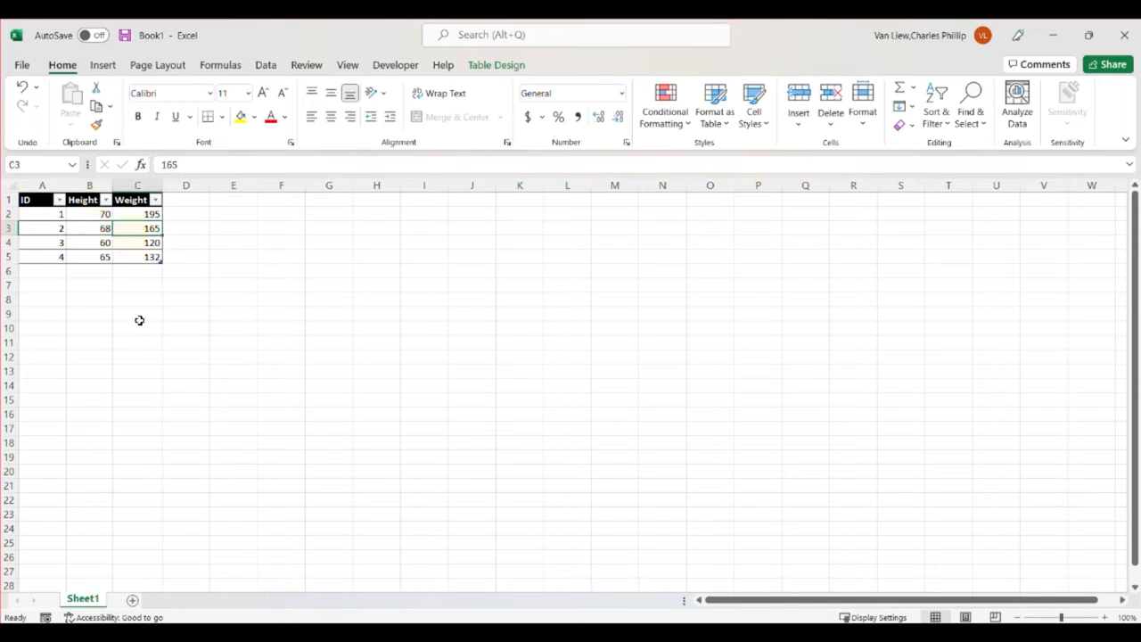
Write the formula =sum(Table1[Height]) in cell B6, taking the Height values B2:B5 as its argument
{"action": "left_click", "coordinate": [103, 271]}
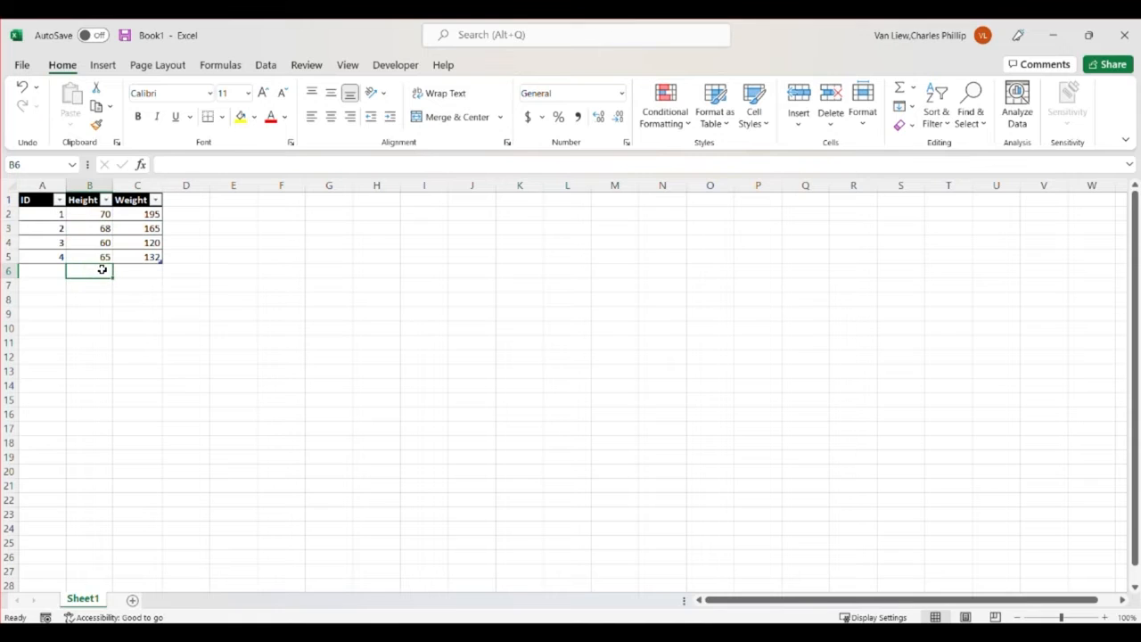
{"action": "type", "text": "=su"}
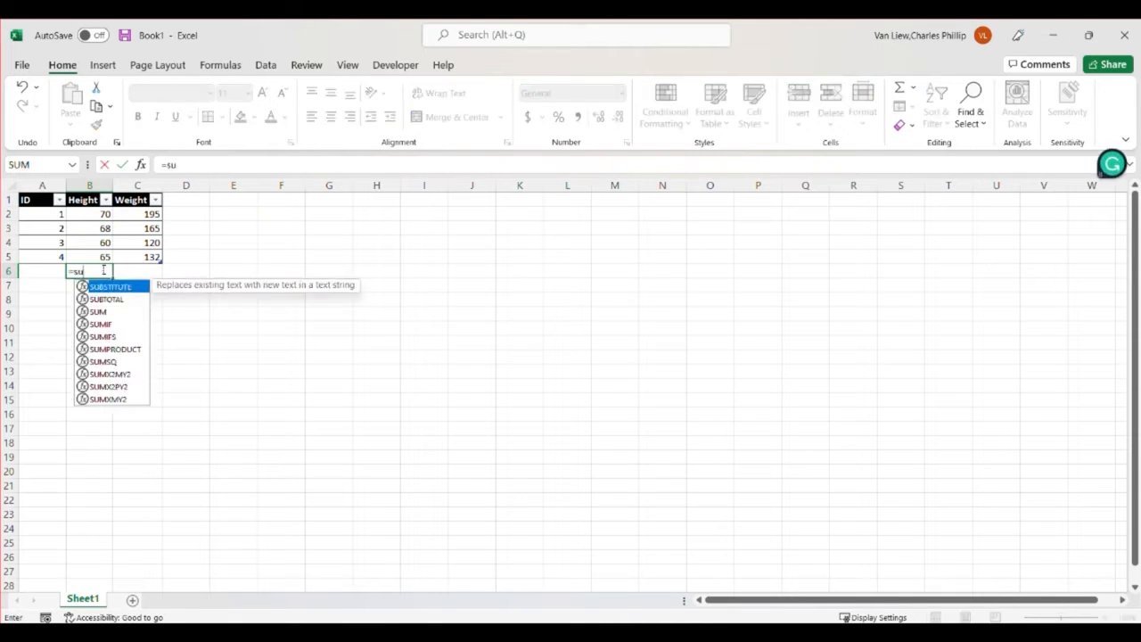
{"action": "type", "text": "m("}
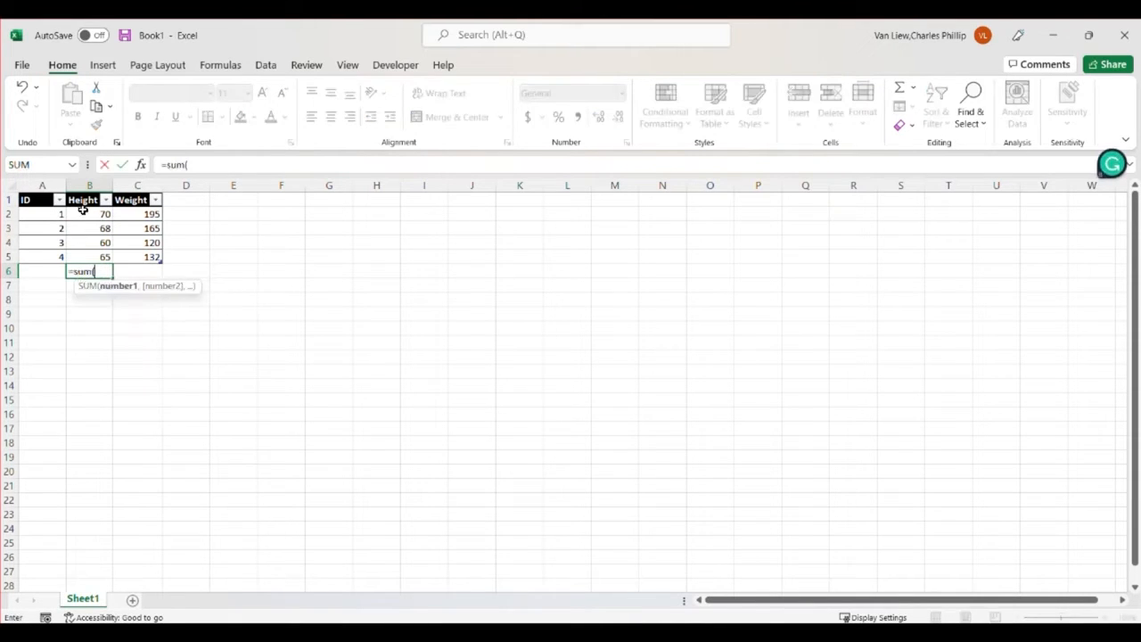
{"action": "left_click_drag", "start_coordinate": [86, 216], "coordinate": [94, 254]}
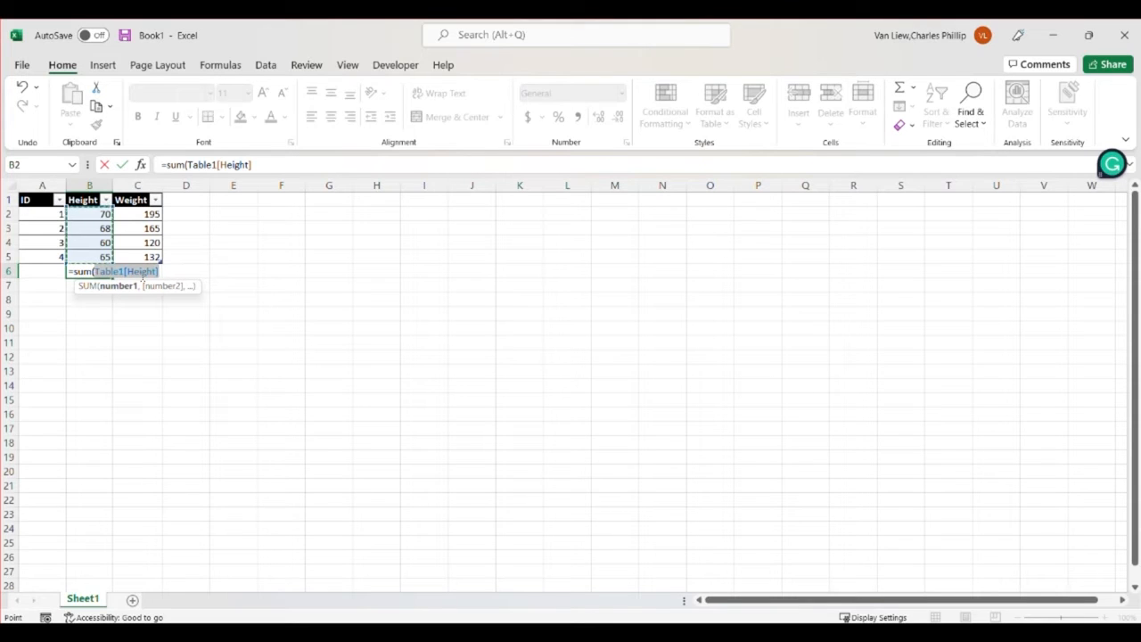
{"action": "type", "text": ")"}
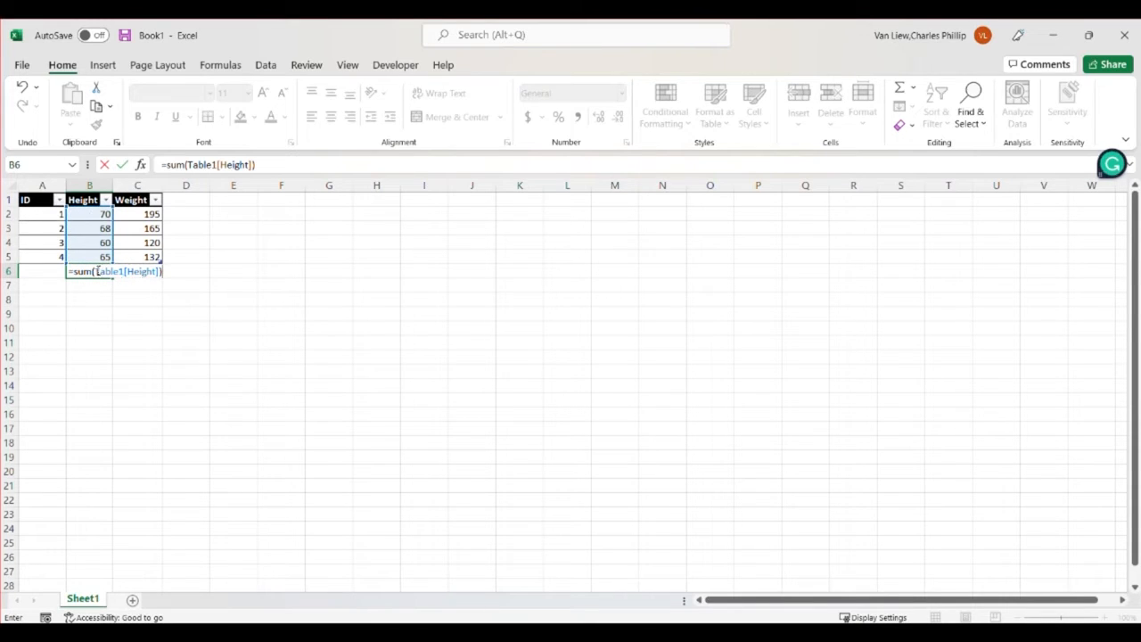
Replace the table reference in the B6 sum formula with the cell range b2:b5
{"action": "left_click_drag", "start_coordinate": [98, 271], "coordinate": [161, 270]}
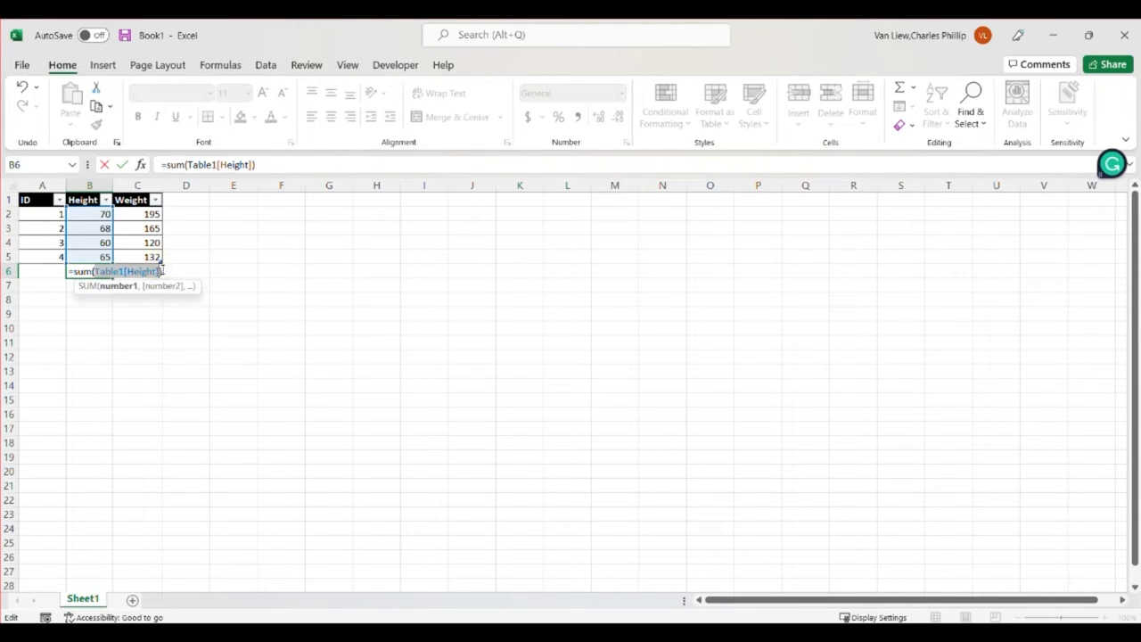
{"action": "type", "text": "b2"}
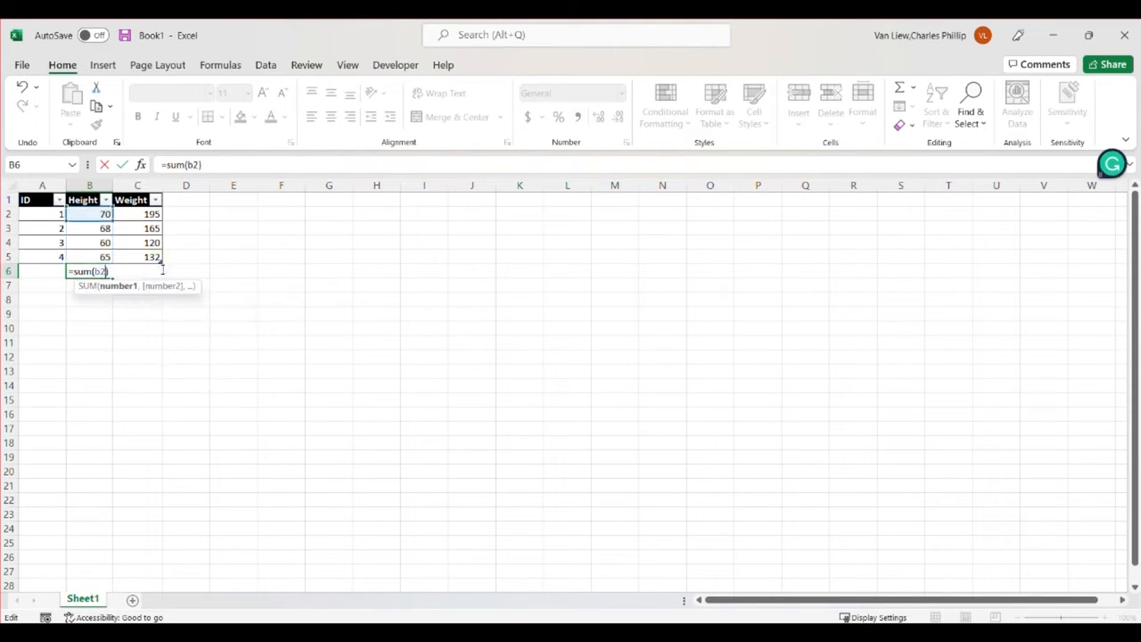
{"action": "type", "text": ":b"}
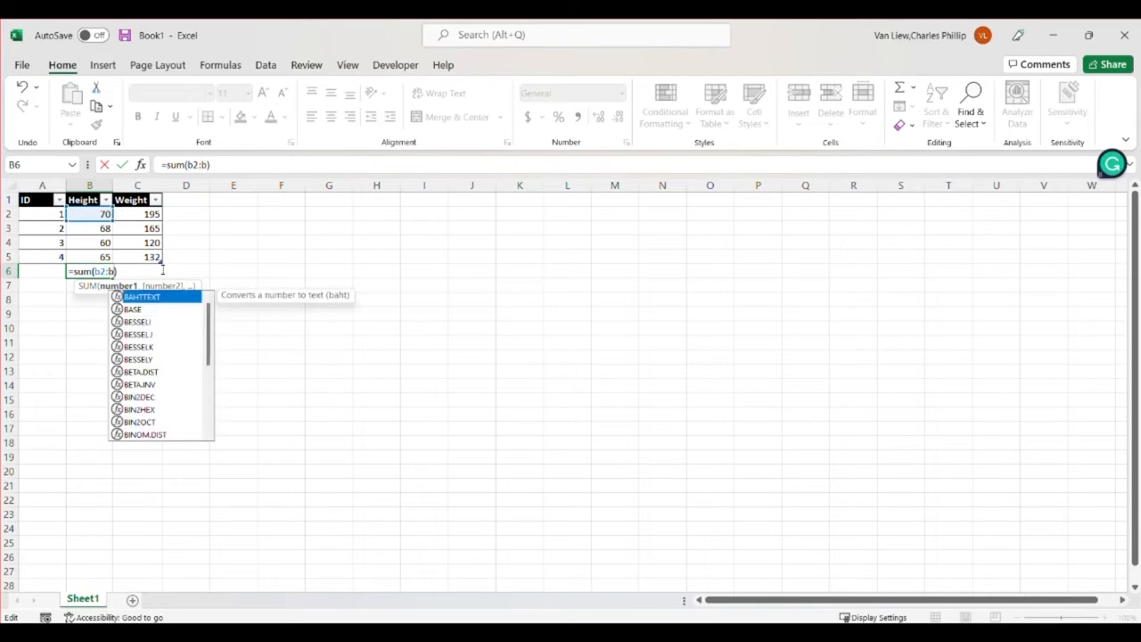
{"action": "type", "text": "5"}
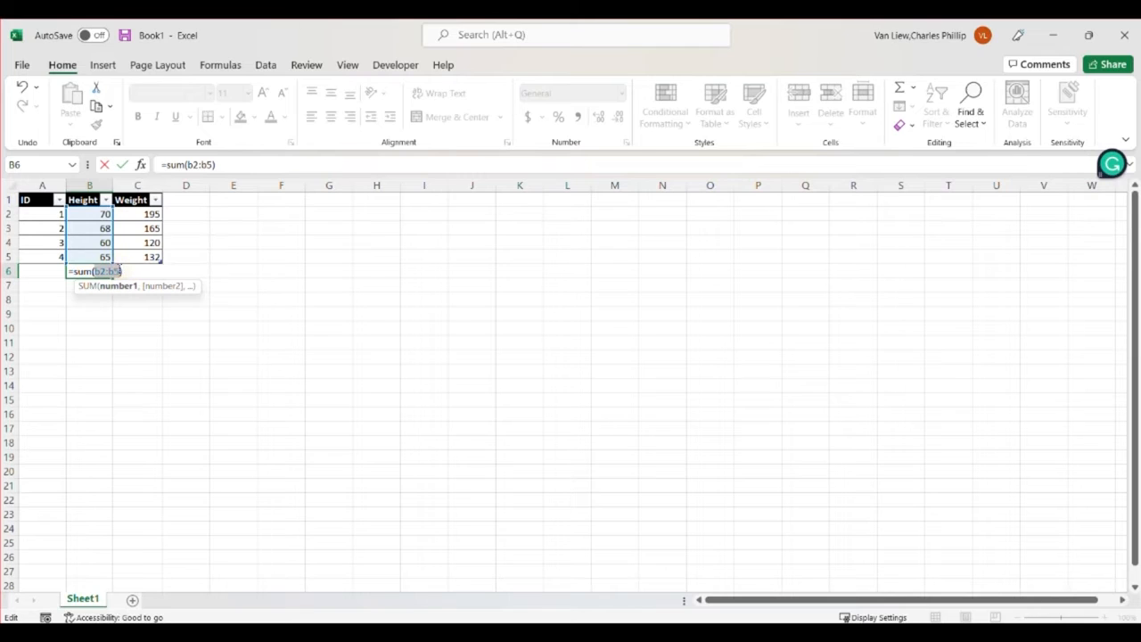
Replace the typed range in the B6 sum formula with the selected Height values B2:B5, giving =sum(Table1[Height]), and enter it
{"action": "key", "text": "BackSpace"}
{"action": "left_click_drag", "start_coordinate": [105, 215], "coordinate": [105, 257]}
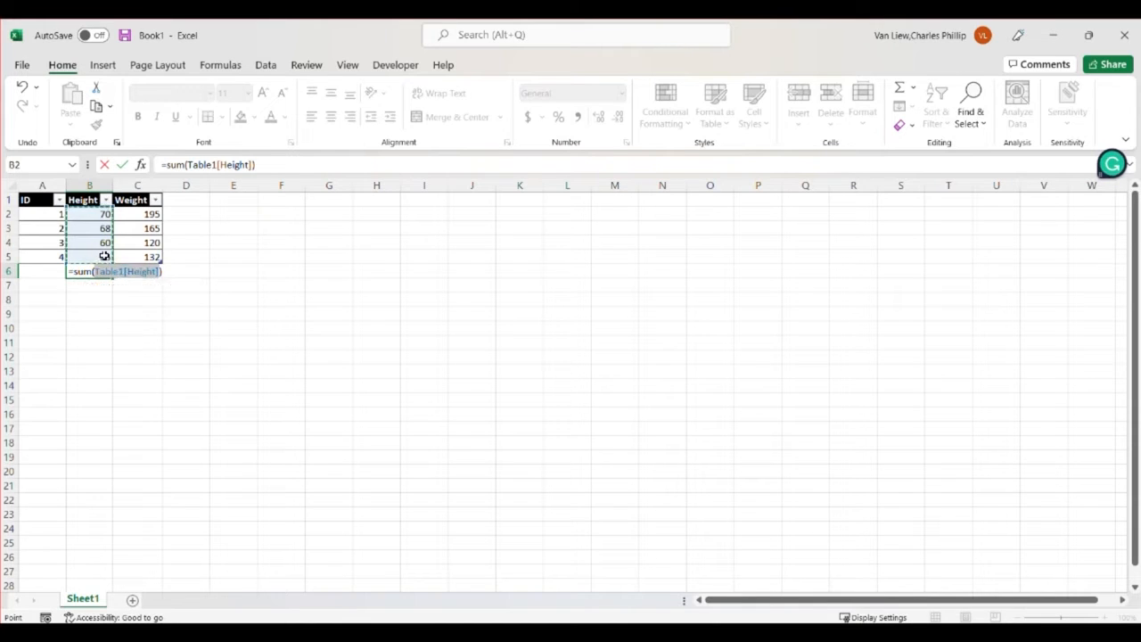
{"action": "key", "text": "Return"}
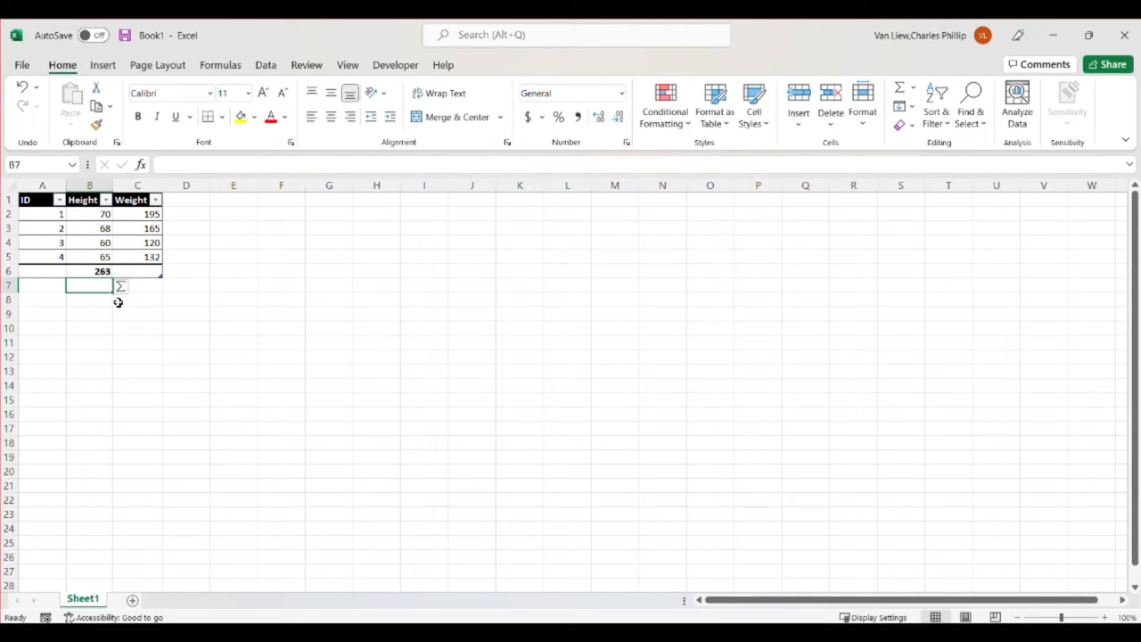
Fill the Height total formula from B6 across to C6 to total the Weight column, and select C6
{"action": "left_click", "coordinate": [102, 273]}
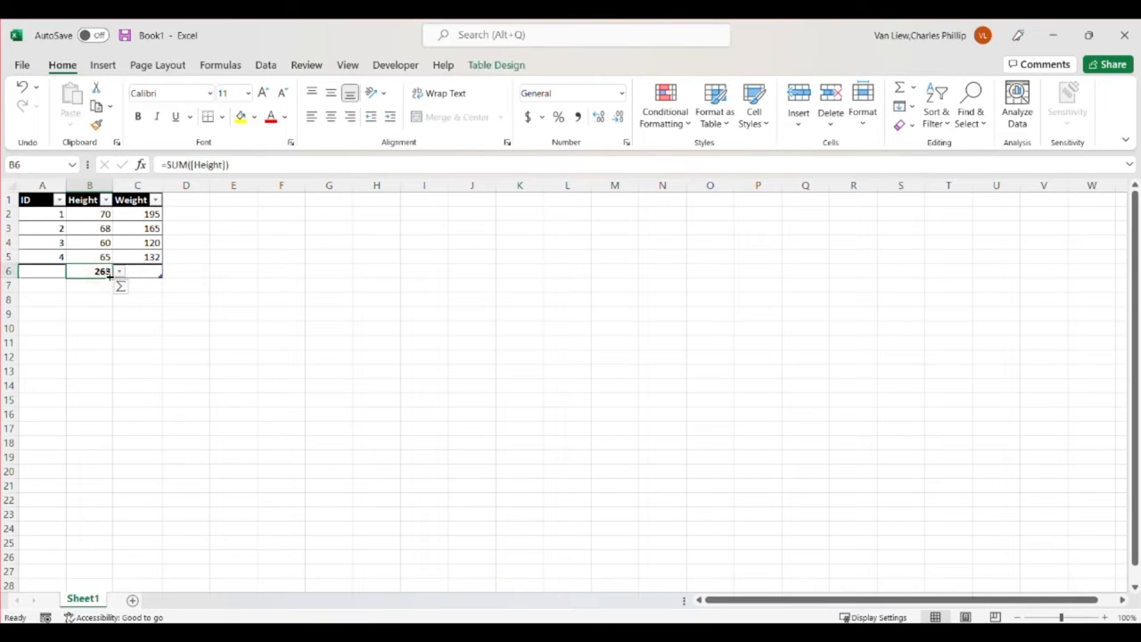
{"action": "left_click_drag", "start_coordinate": [109, 276], "coordinate": [144, 274]}
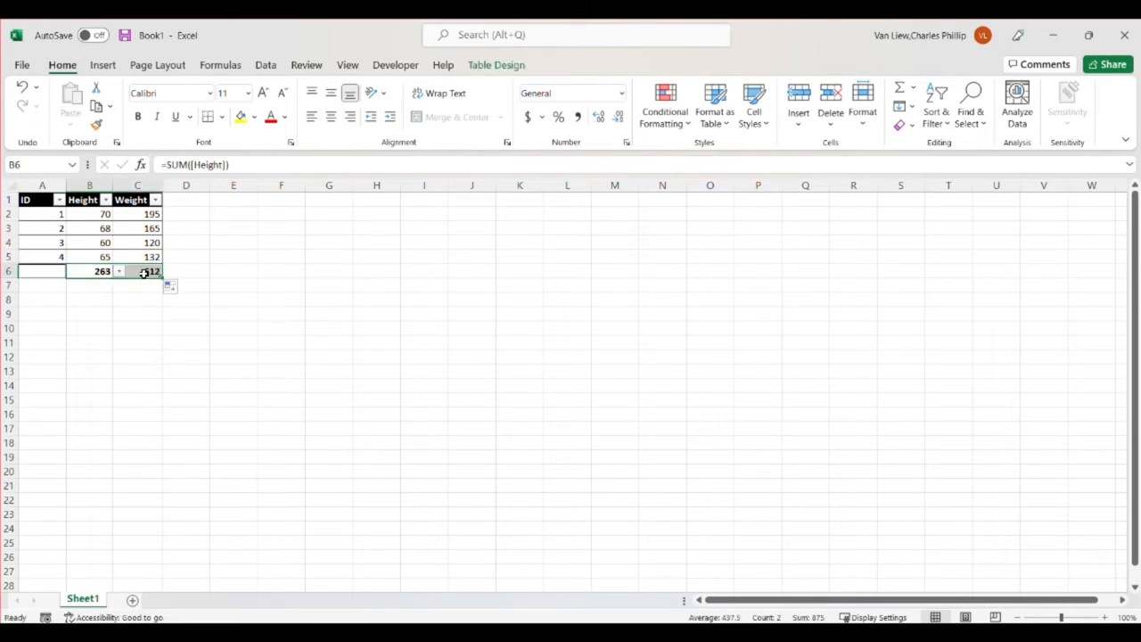
{"action": "left_click", "coordinate": [144, 274]}
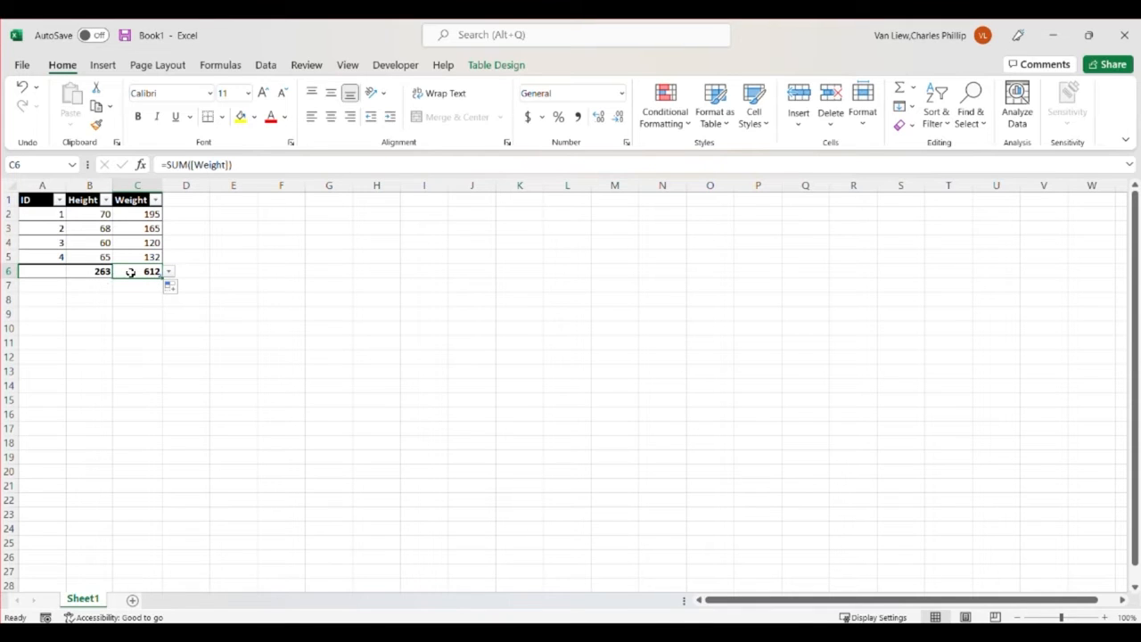
{"action": "left_click", "coordinate": [178, 217]}
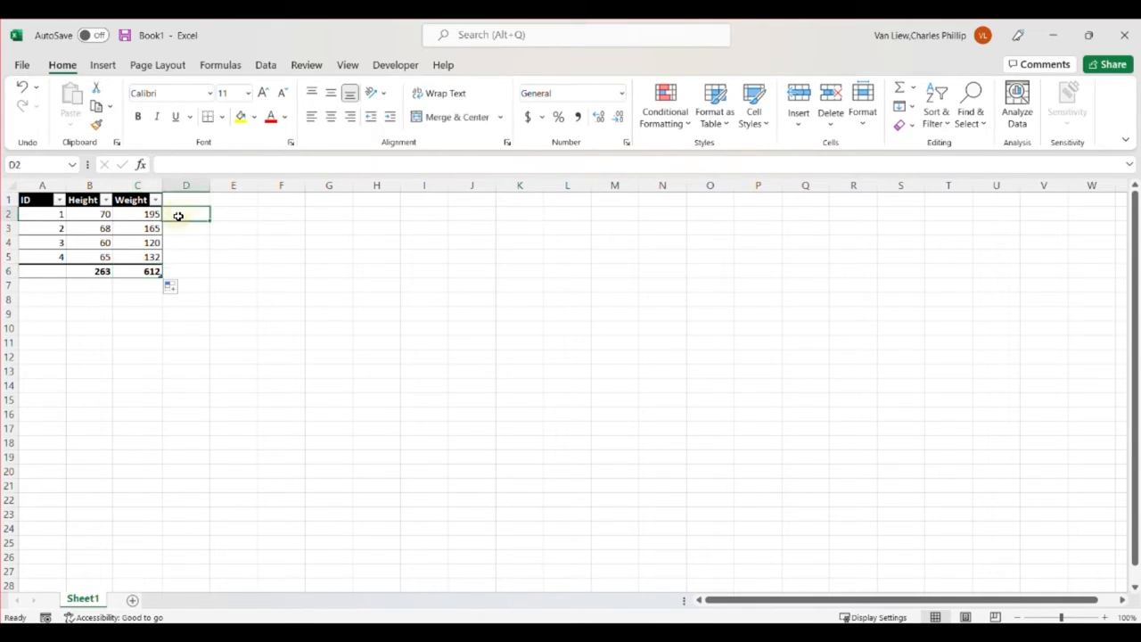
{"action": "type", "text": "="}
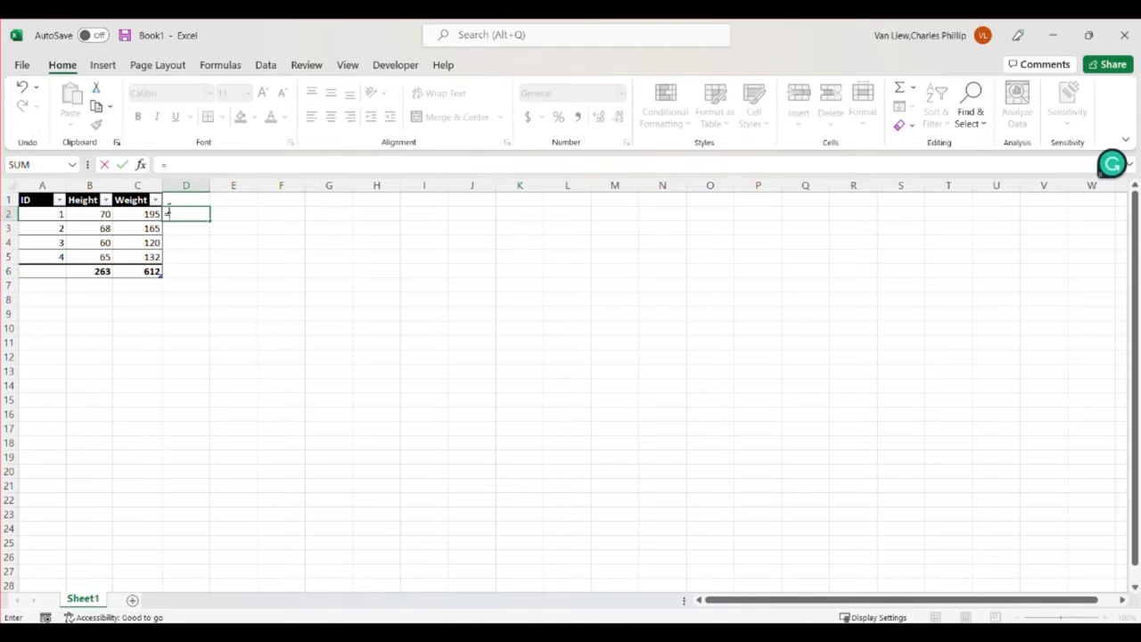
{"action": "left_click", "coordinate": [150, 214]}
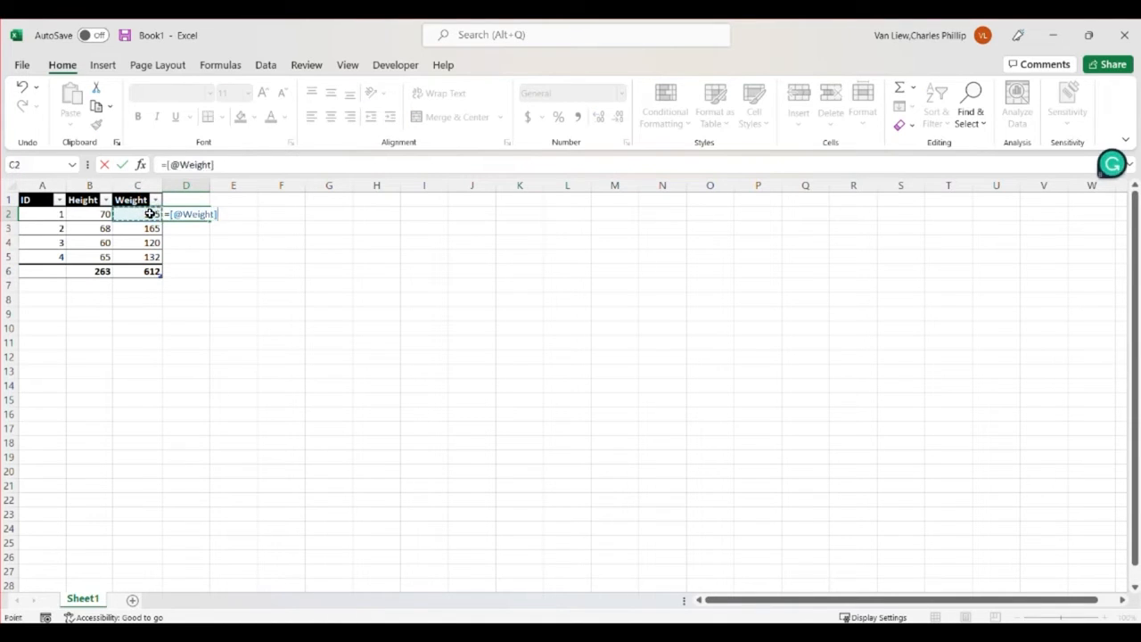
{"action": "type", "text": "^2"}
{"action": "key", "text": "Tab"}
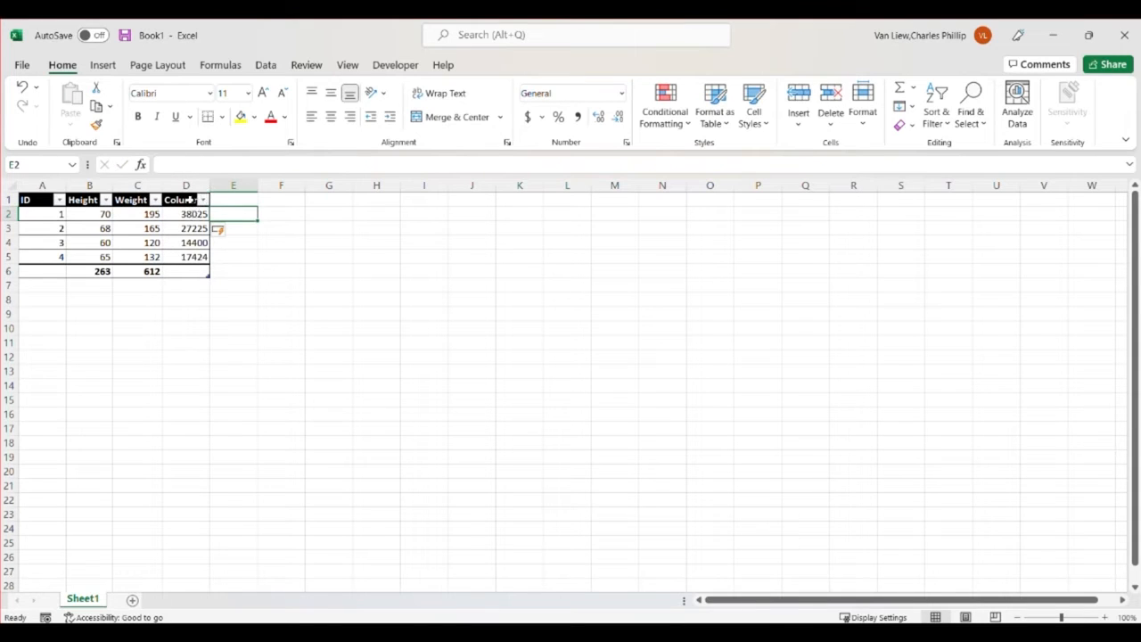
Rename the header of the new squared-weight column in D1 as Y2, and select D2
{"action": "left_click", "coordinate": [183, 200]}
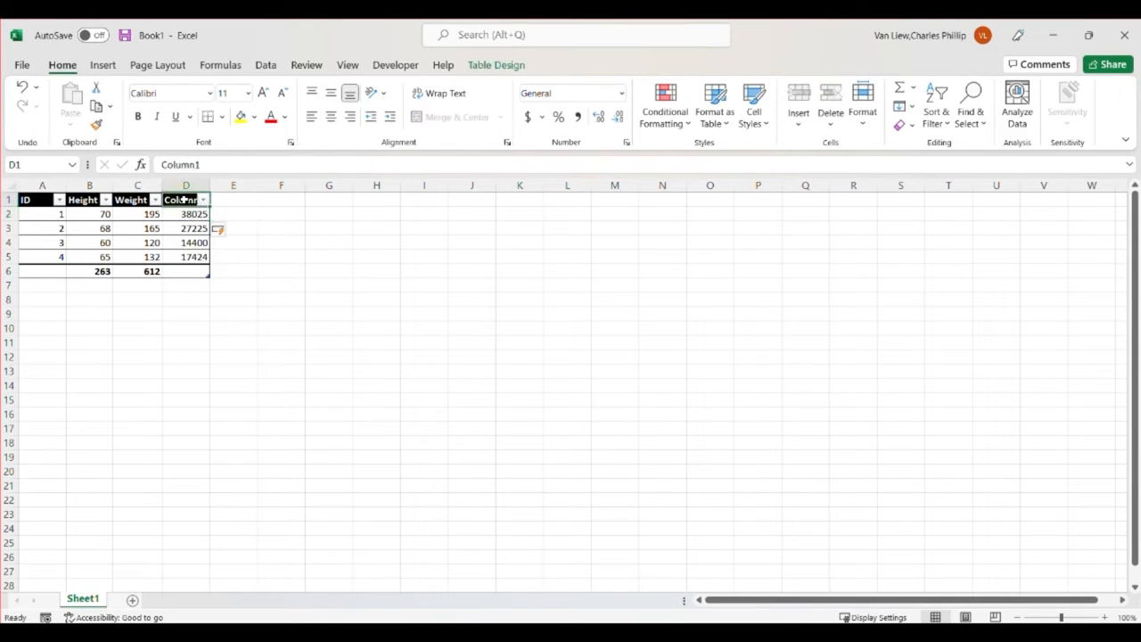
{"action": "type", "text": "Y2"}
{"action": "key", "text": "Tab"}
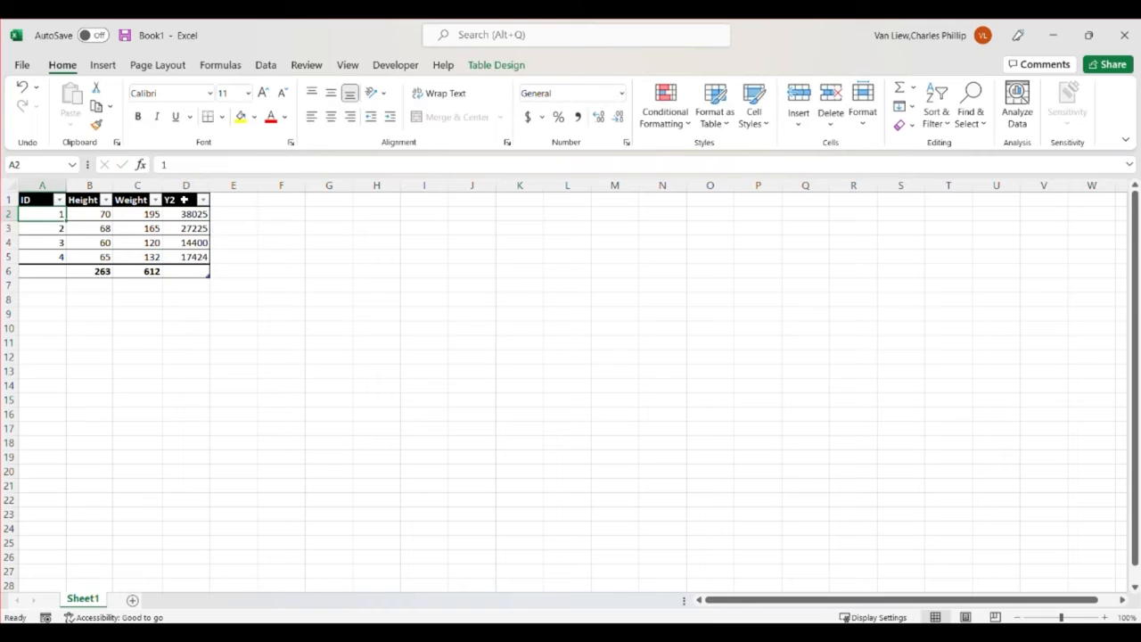
{"action": "left_click", "coordinate": [192, 214]}
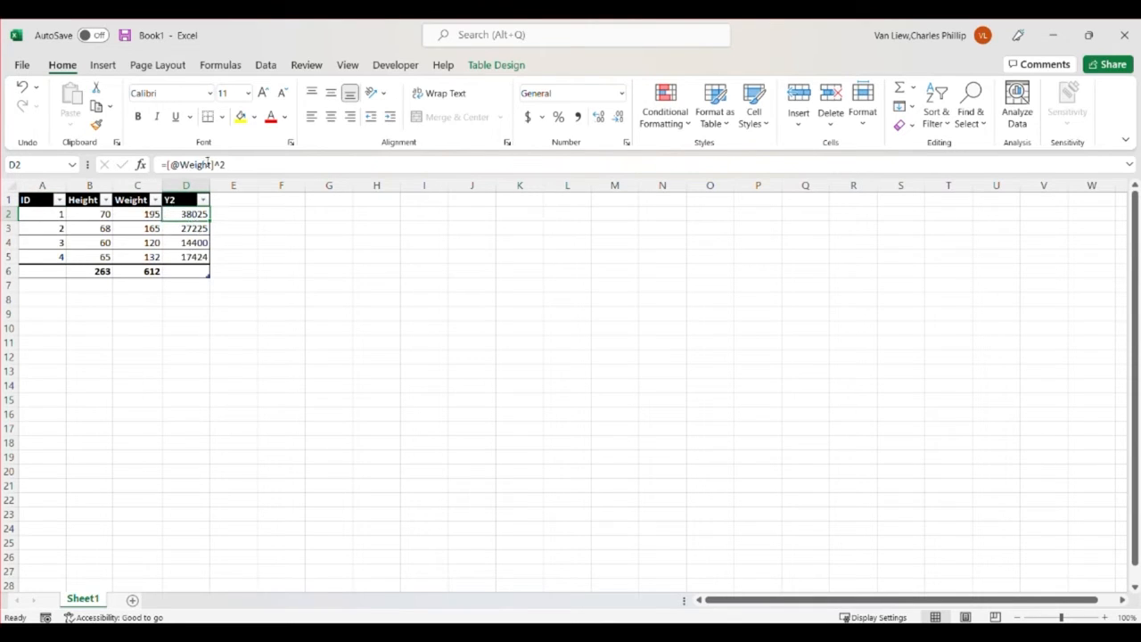
Rename the D1 header as Weight^2 and autofit column D to its contents
{"action": "left_click", "coordinate": [179, 200]}
{"action": "left_click", "coordinate": [168, 164]}
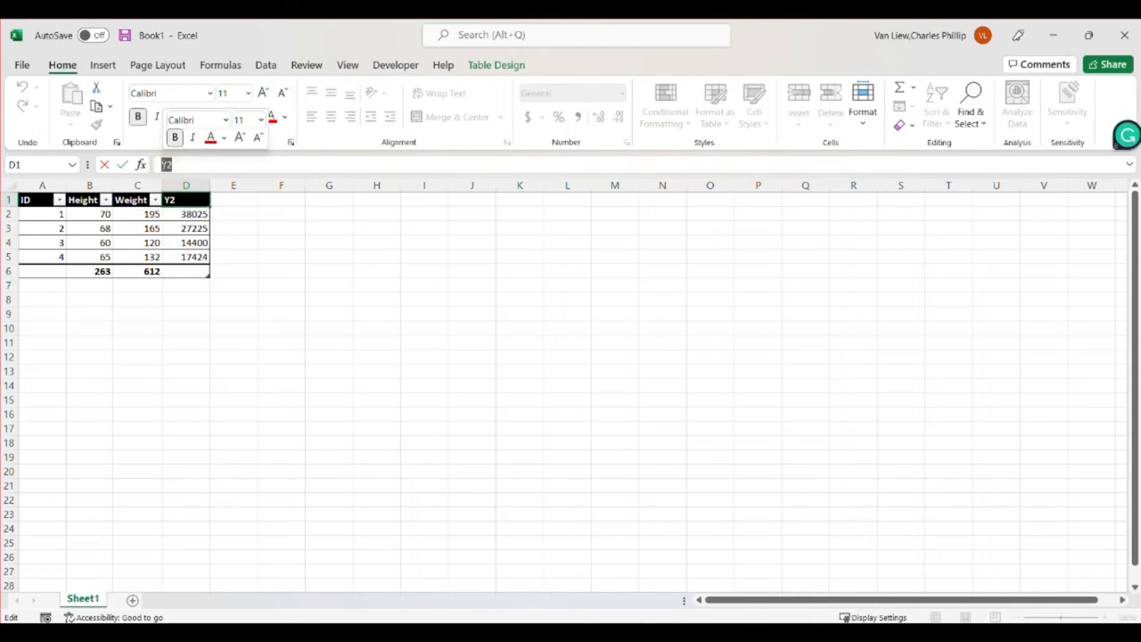
{"action": "type", "text": "Weight^2"}
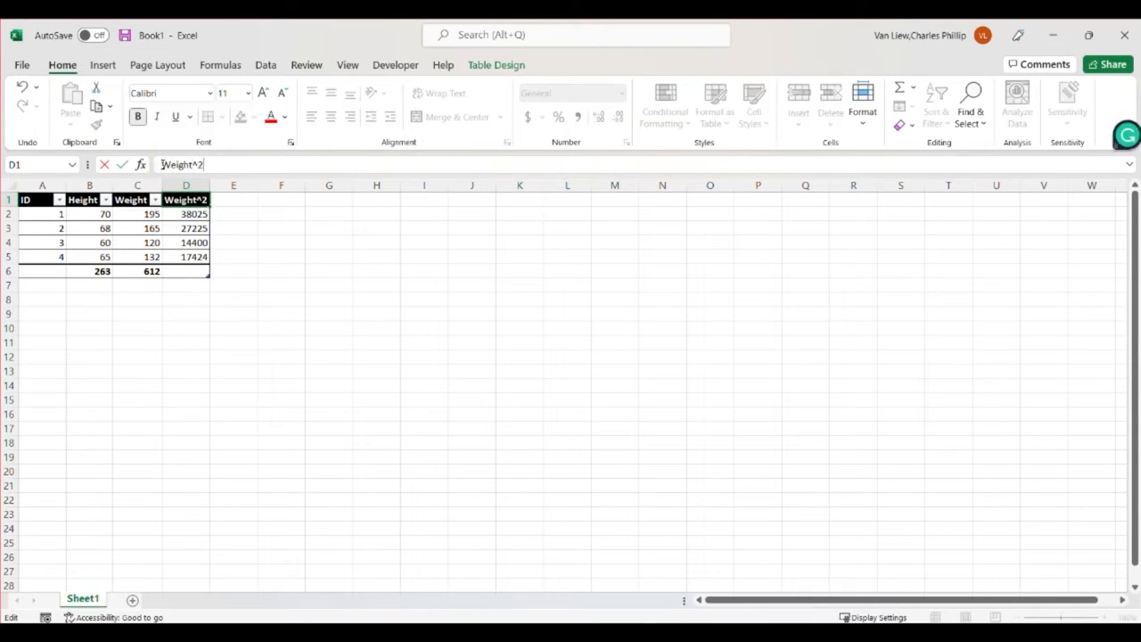
{"action": "key", "text": "Tab"}
{"action": "double_click", "coordinate": [211, 185]}
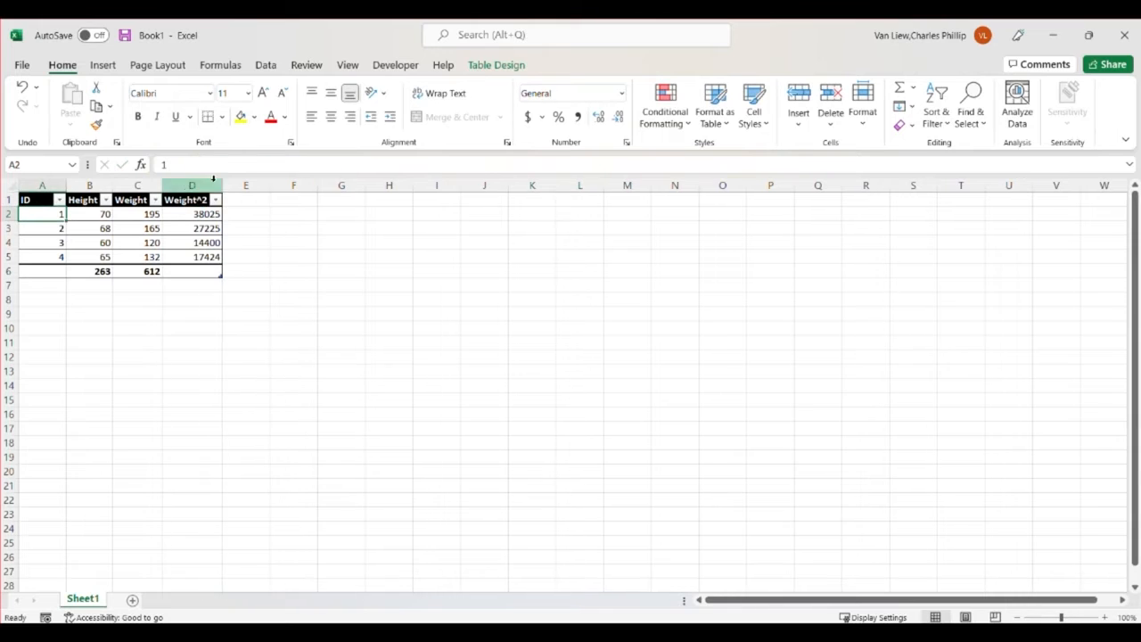
Total the squared weights in D6 with a sum formula that takes D2:D5 ([Weight^2]) as its argument
{"action": "left_click", "coordinate": [186, 272]}
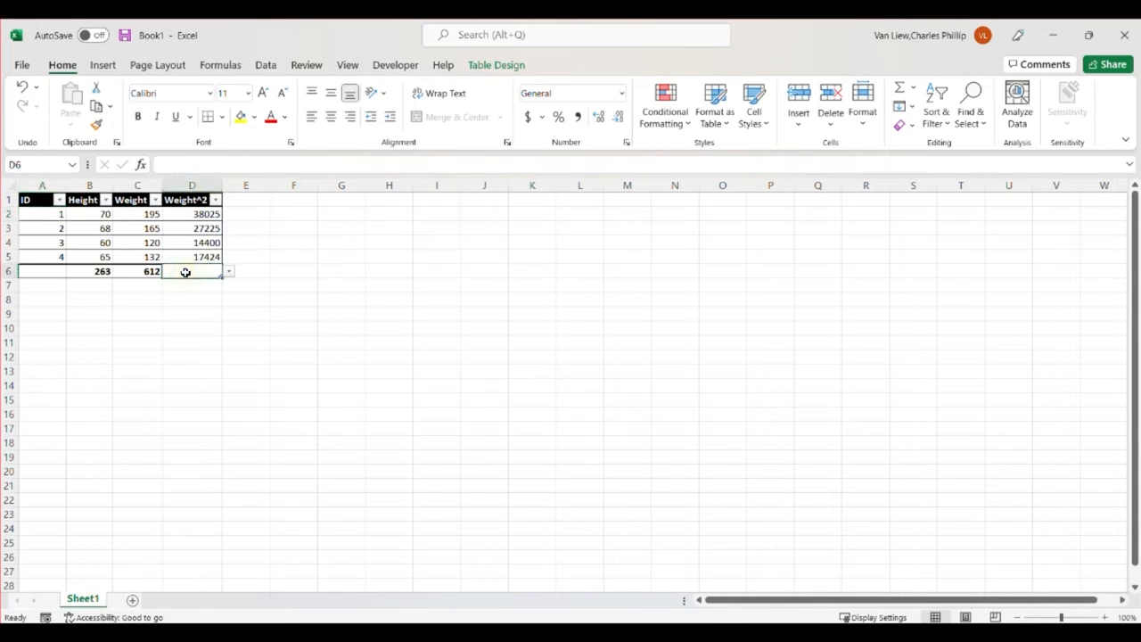
{"action": "type", "text": "=sum("}
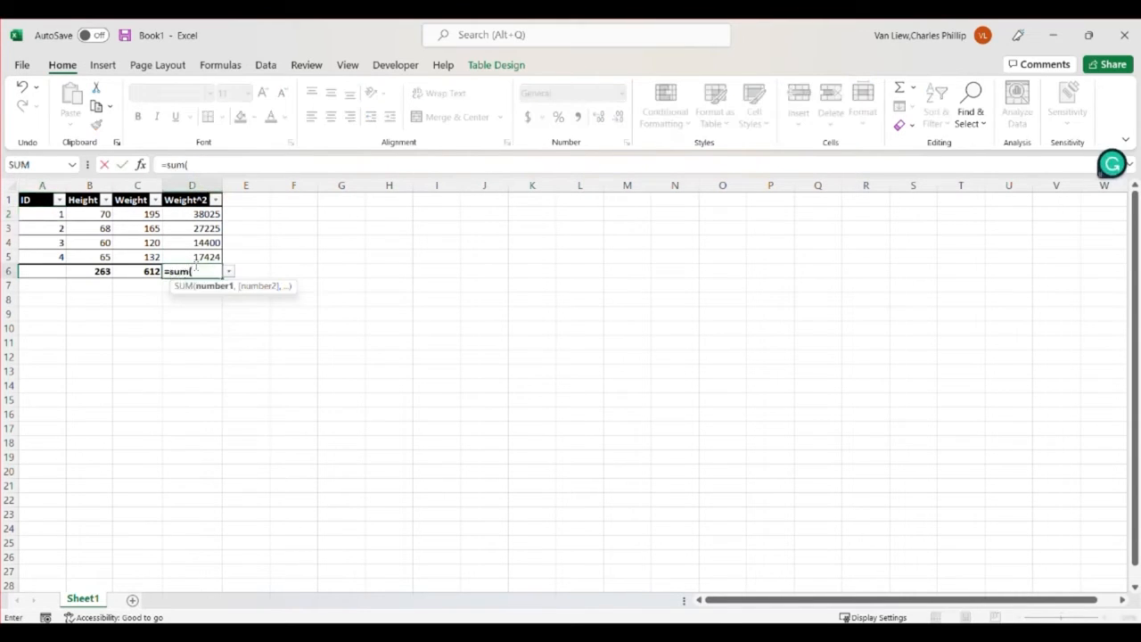
{"action": "left_click_drag", "start_coordinate": [196, 256], "coordinate": [191, 217]}
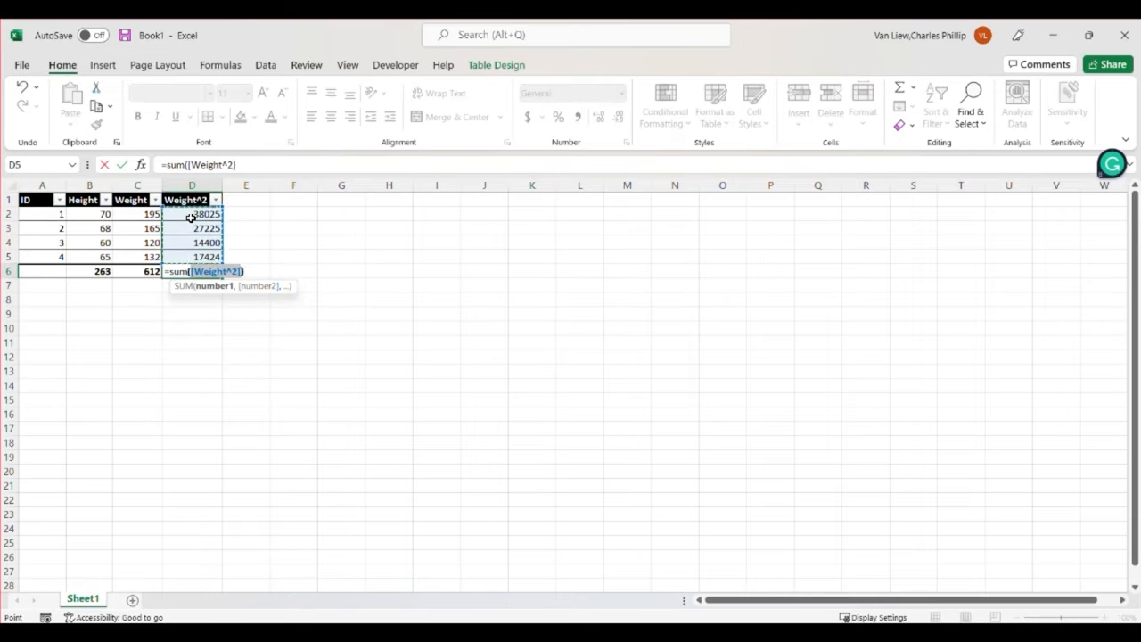
{"action": "key", "text": "Return"}
Fill the Weight total formula from C6 across into D6, and deselect the range
{"action": "left_click", "coordinate": [159, 273]}
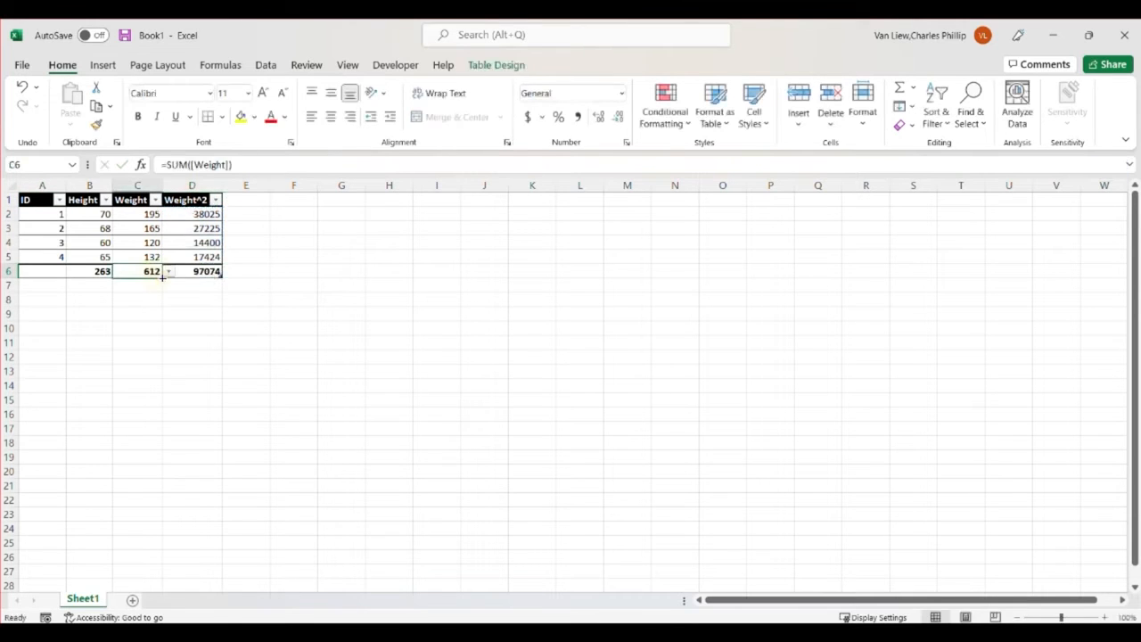
{"action": "left_click_drag", "start_coordinate": [162, 277], "coordinate": [212, 273]}
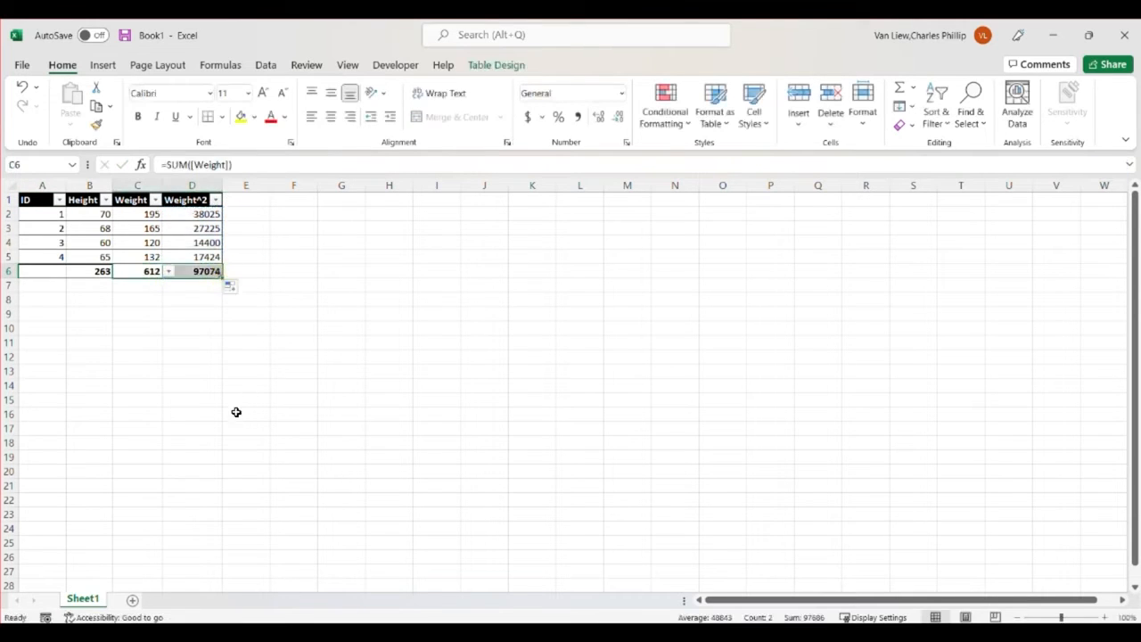
{"action": "left_click", "coordinate": [236, 412]}
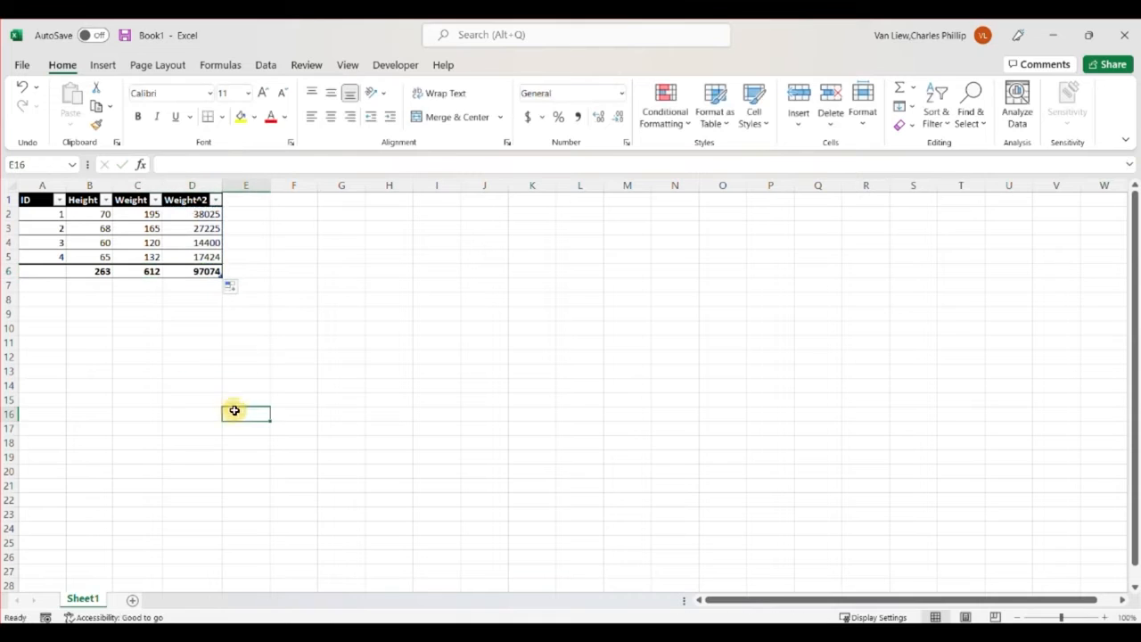
Write the formula =average(Table1[Height]) in B7, below the Height total, to average the heights
{"action": "left_click", "coordinate": [101, 285]}
{"action": "type", "text": "=average("}
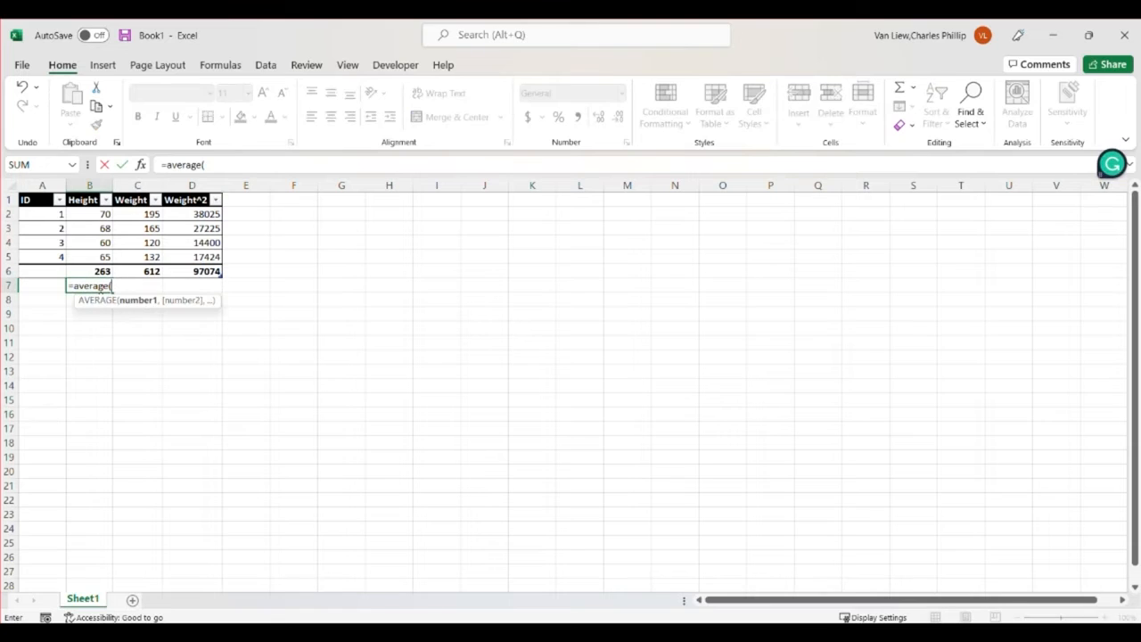
{"action": "type", "text": ")"}
{"action": "left_click", "coordinate": [175, 284]}
{"action": "type", "text": "Table"}
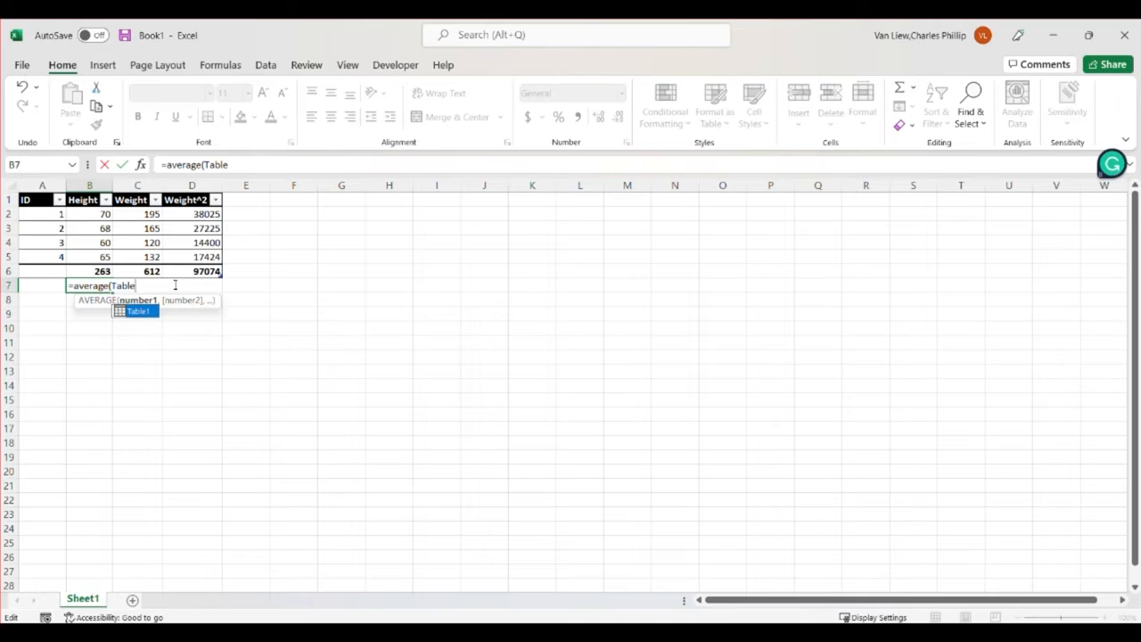
{"action": "type", "text": "1"}
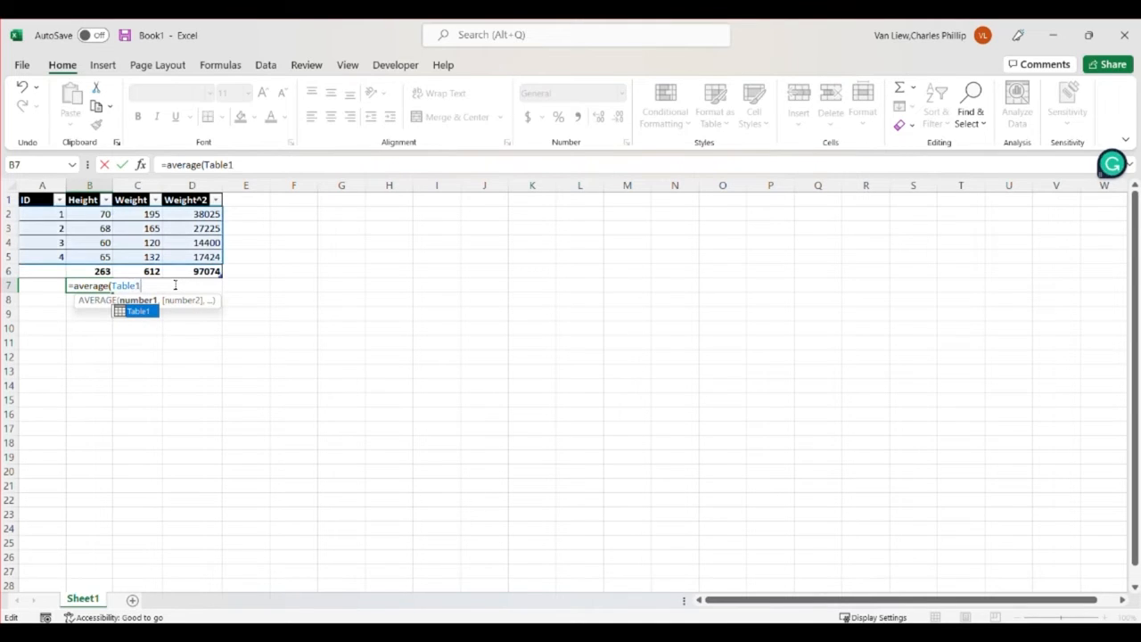
{"action": "type", "text": "["}
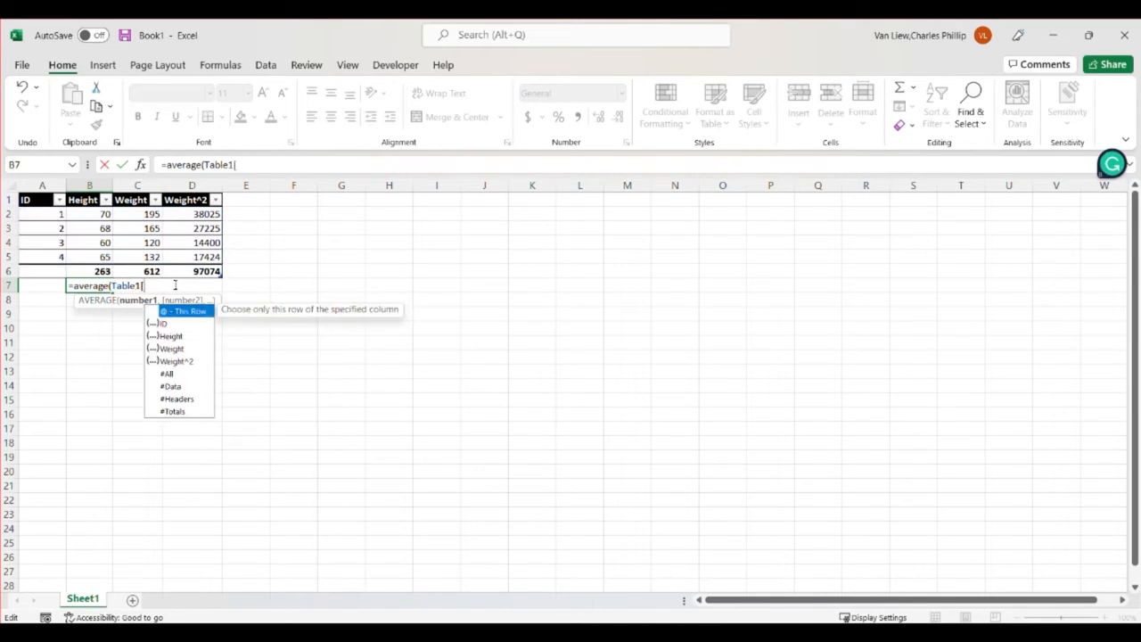
{"action": "type", "text": "Height]"}
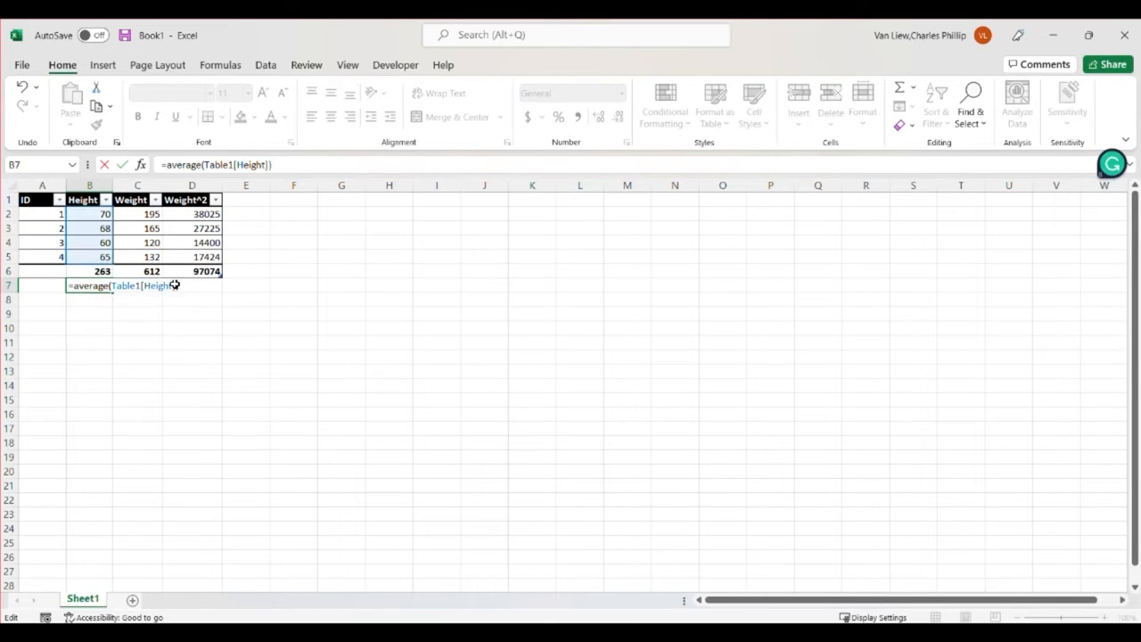
{"action": "type", "text": ")"}
{"action": "key", "text": "Return"}
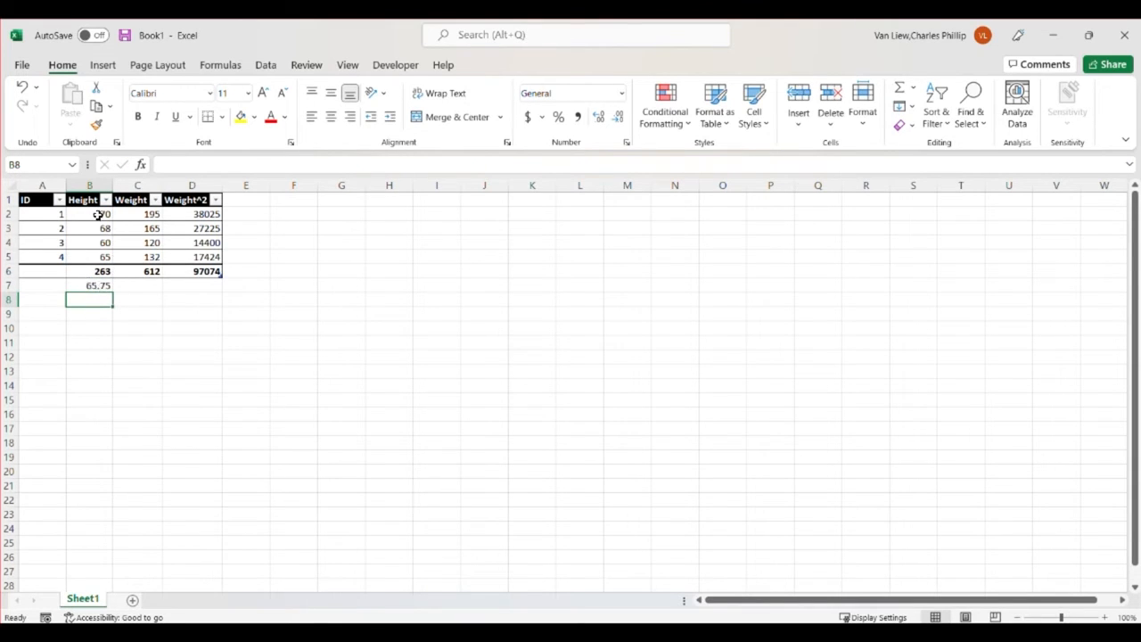
Enter the numbers 1, 2 and 3 down cells I1 to I3
{"action": "left_click", "coordinate": [422, 206]}
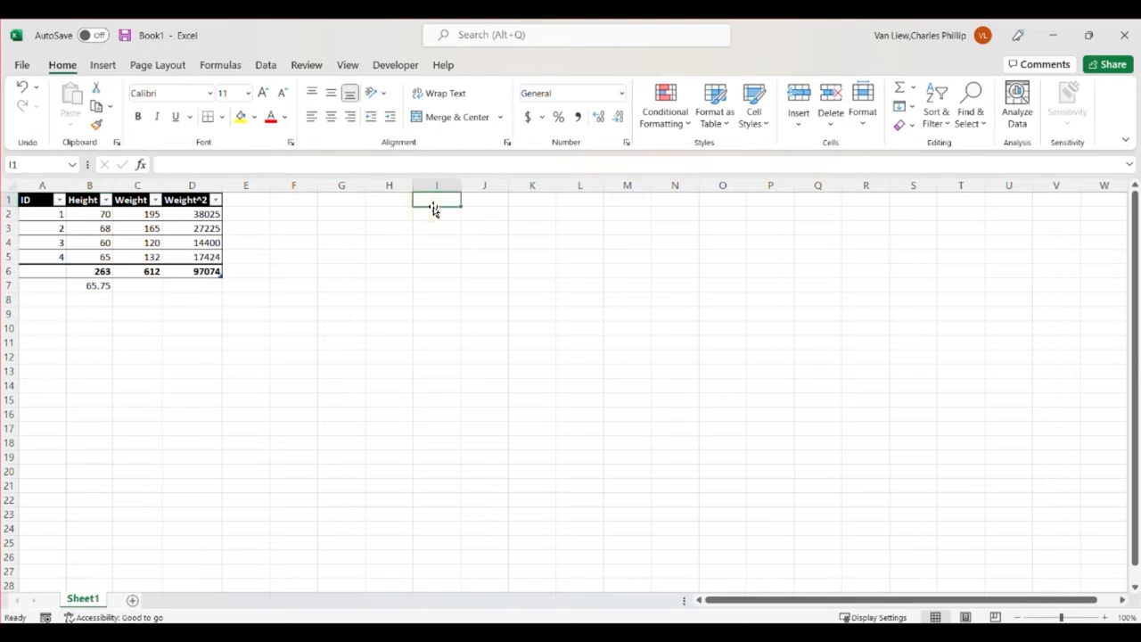
{"action": "type", "text": "1"}
{"action": "key", "text": "Return"}
{"action": "type", "text": "2"}
{"action": "key", "text": "Return"}
{"action": "type", "text": "3"}
{"action": "key", "text": "Return"}
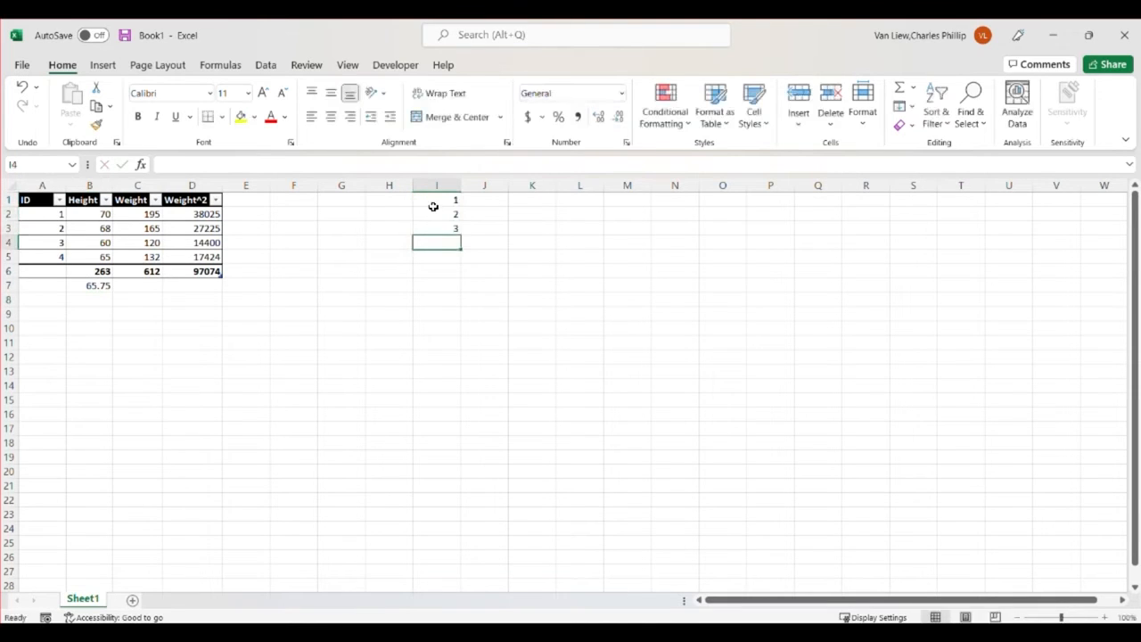
Give the cell range I1:I3 the defined name Values
{"action": "left_click_drag", "start_coordinate": [437, 201], "coordinate": [443, 227]}
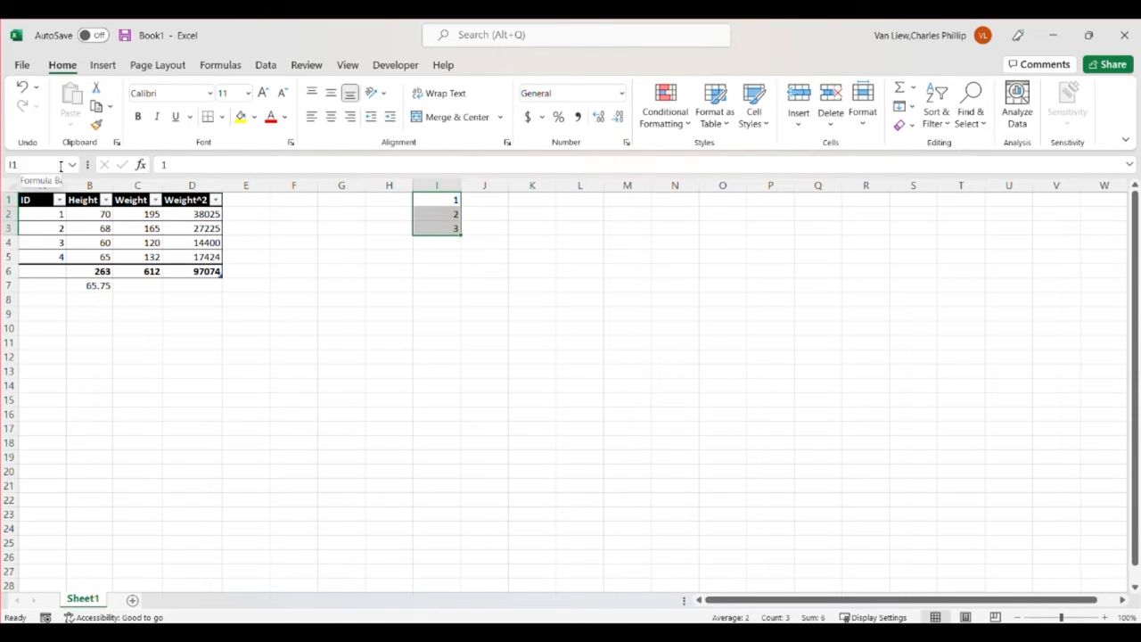
{"action": "left_click", "coordinate": [61, 167]}
{"action": "type", "text": "Values"}
{"action": "key", "text": "Return"}
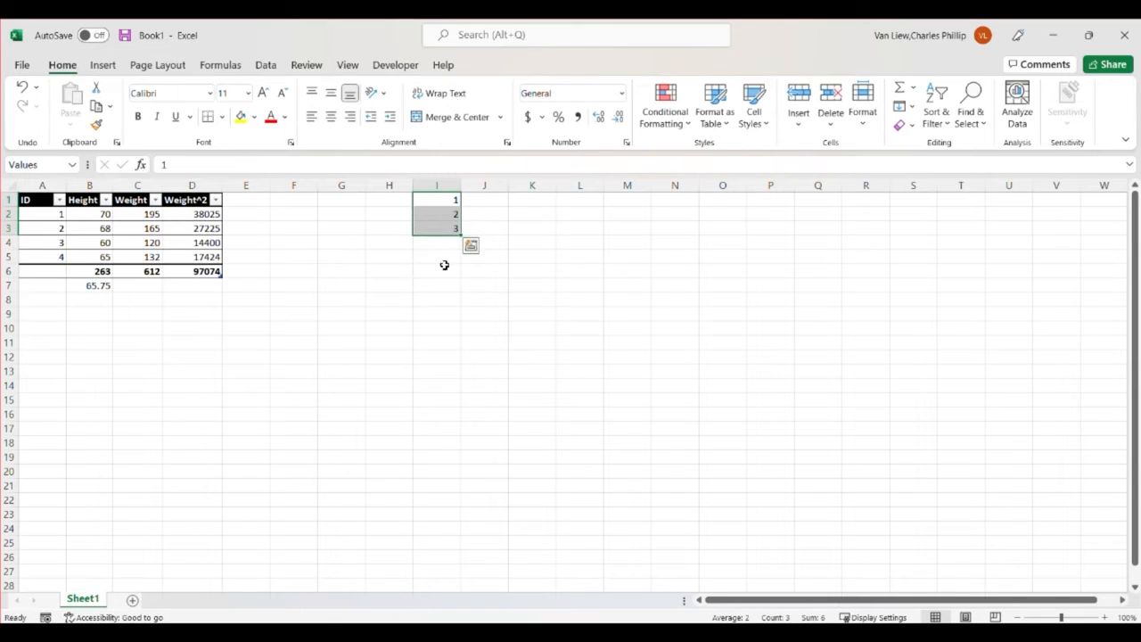
Enter the formula =sum(Values) in I6 to total the named range, and select that cell
{"action": "left_click", "coordinate": [443, 270]}
{"action": "type", "text": "=sum("}
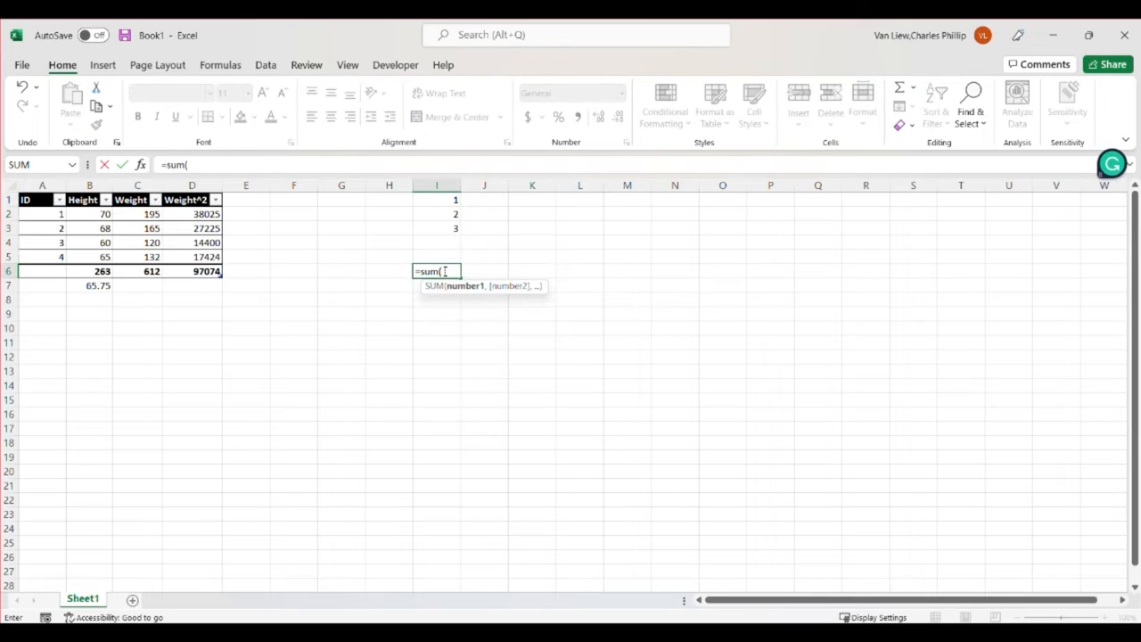
{"action": "type", "text": "Values)"}
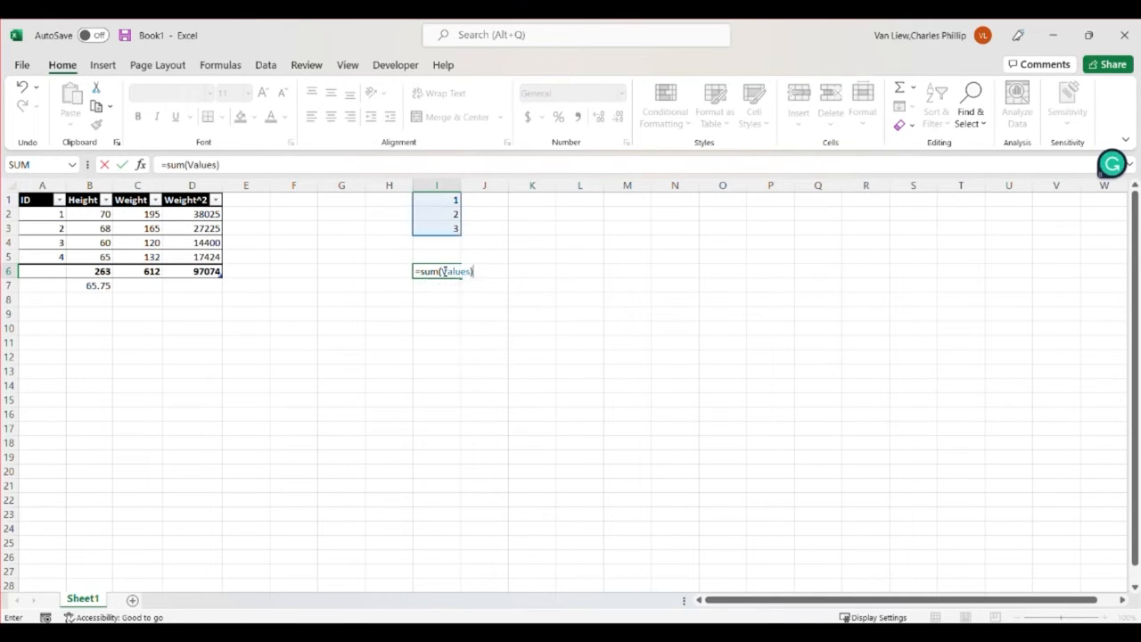
{"action": "key", "text": "Return"}
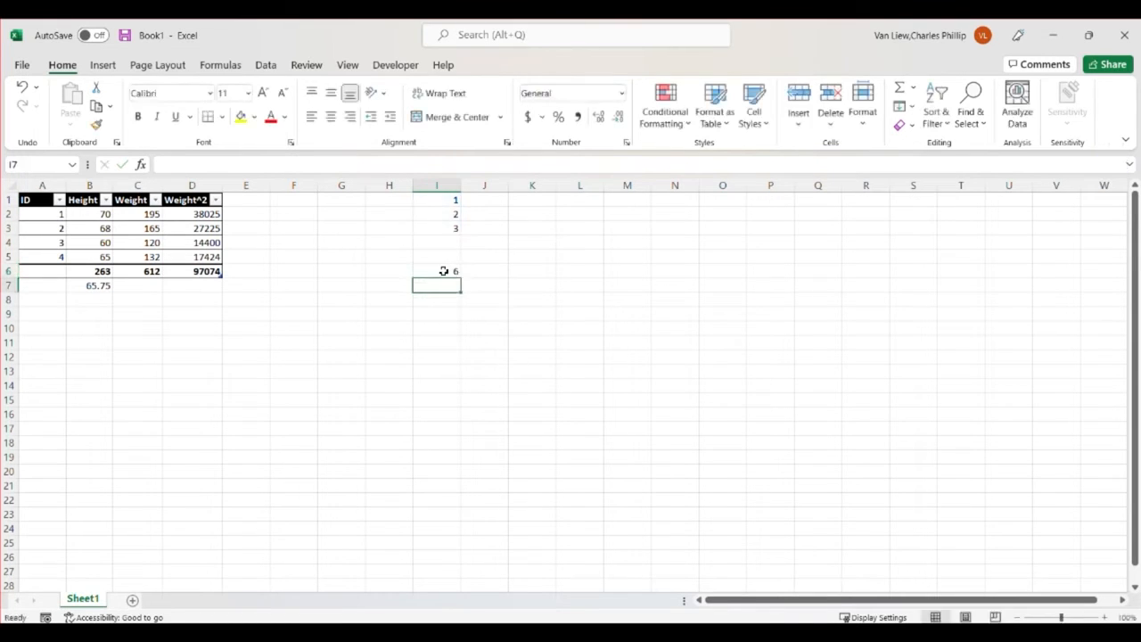
{"action": "left_click", "coordinate": [443, 271]}
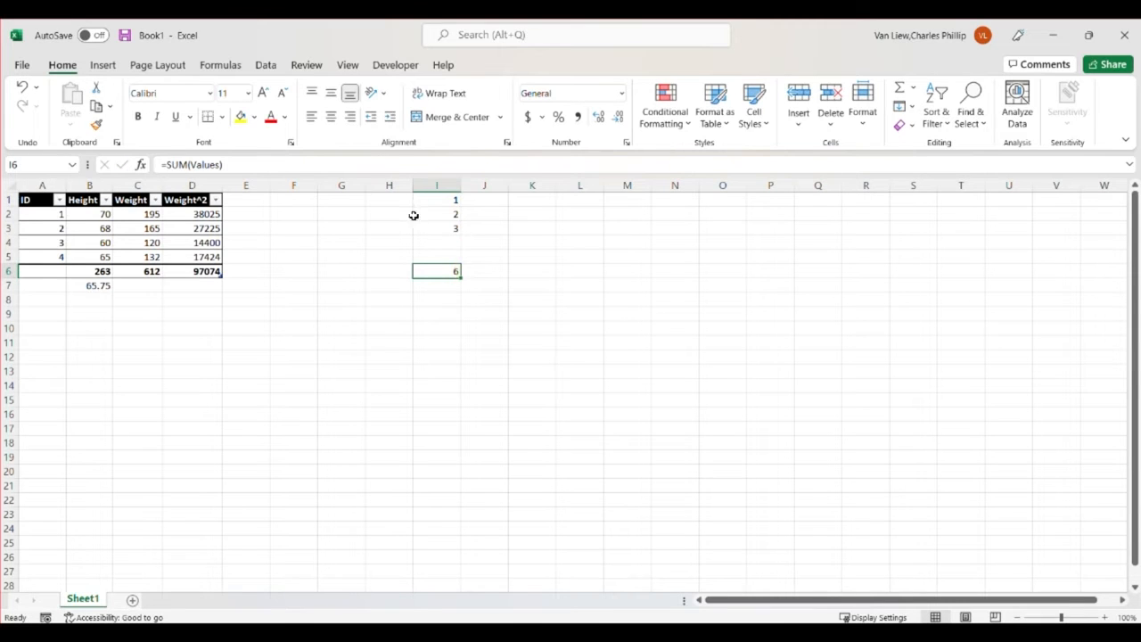
Clear all contents of column I, including the three sample numbers and their sum
{"action": "left_click", "coordinate": [435, 185]}
{"action": "key", "text": "Delete"}
{"action": "left_click", "coordinate": [372, 345]}
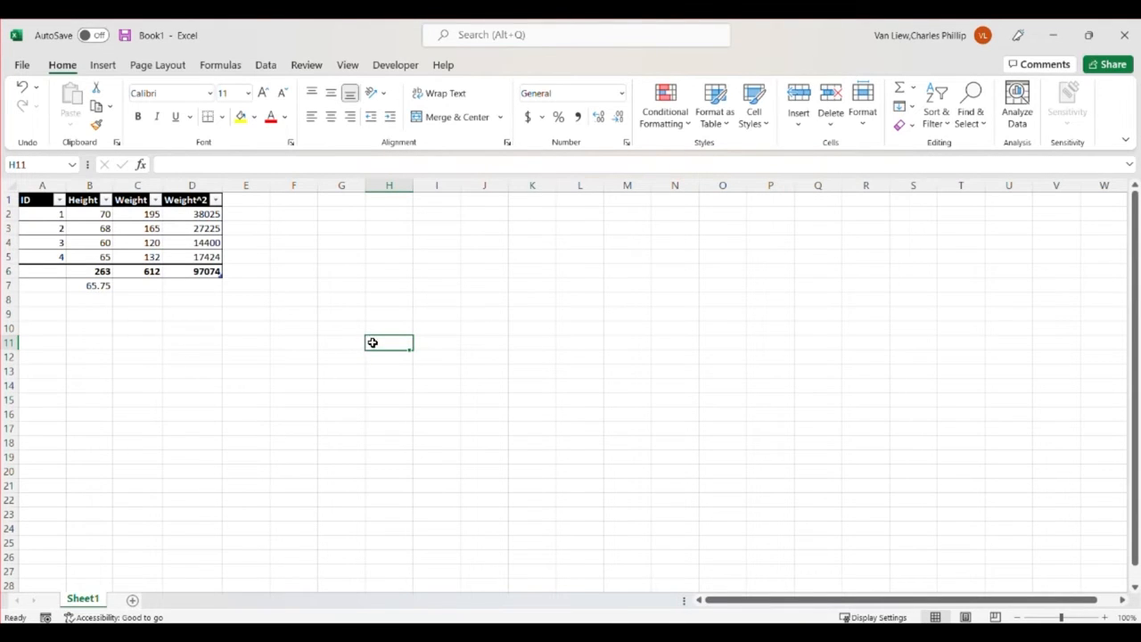
Enter the formula =counta([ID]) in A6, the table's total row, to count the IDs, and select that cell
{"action": "left_click", "coordinate": [43, 273]}
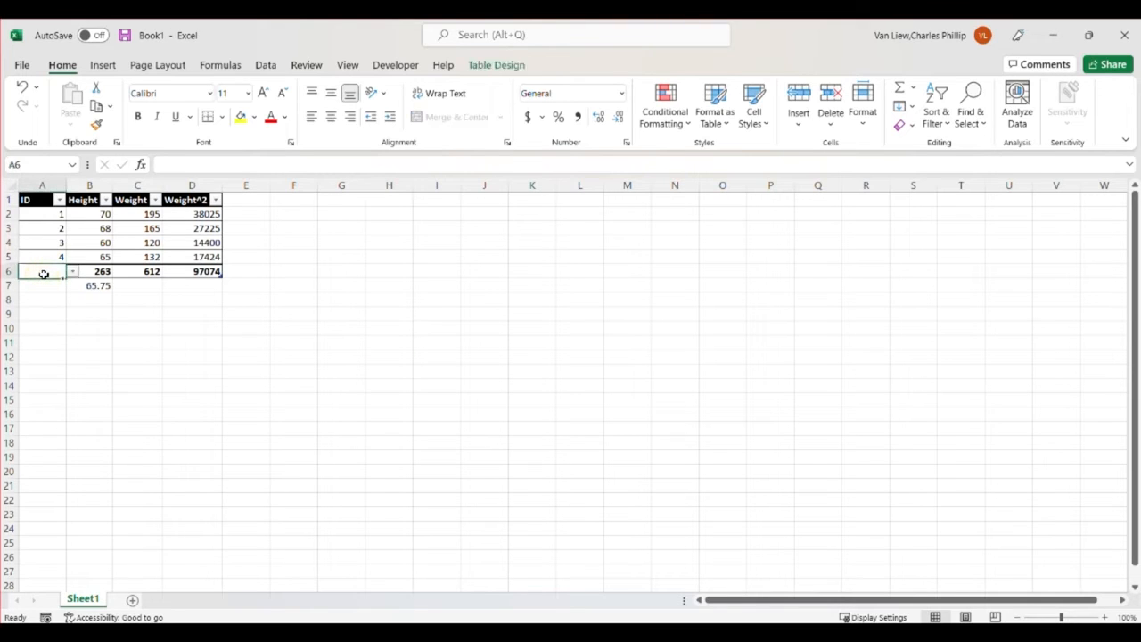
{"action": "type", "text": "=count"}
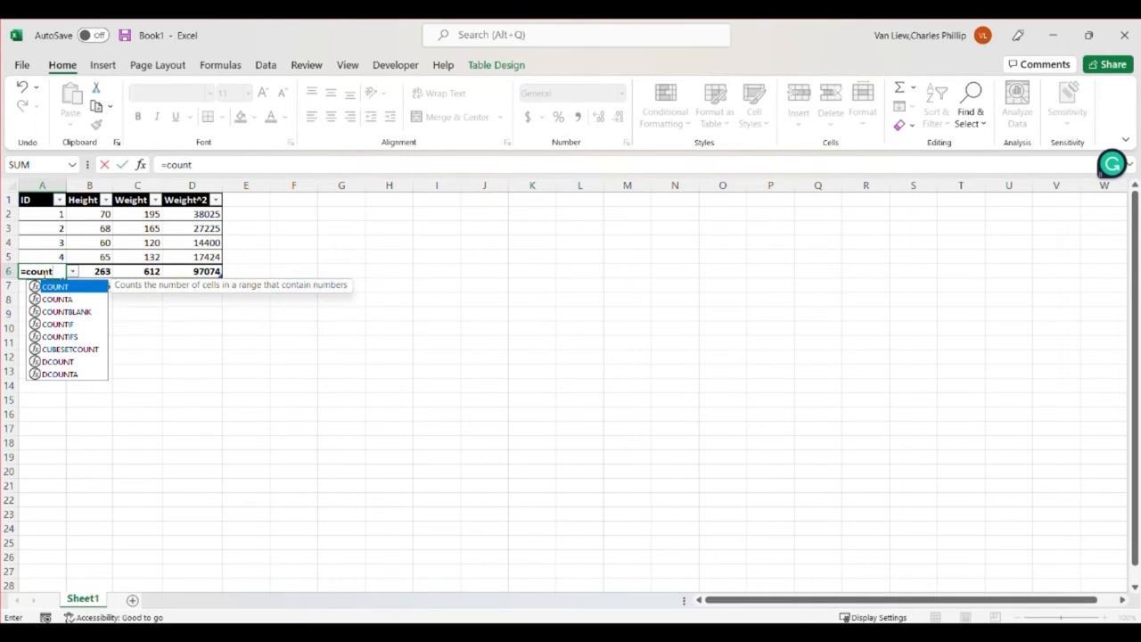
{"action": "type", "text": "a"}
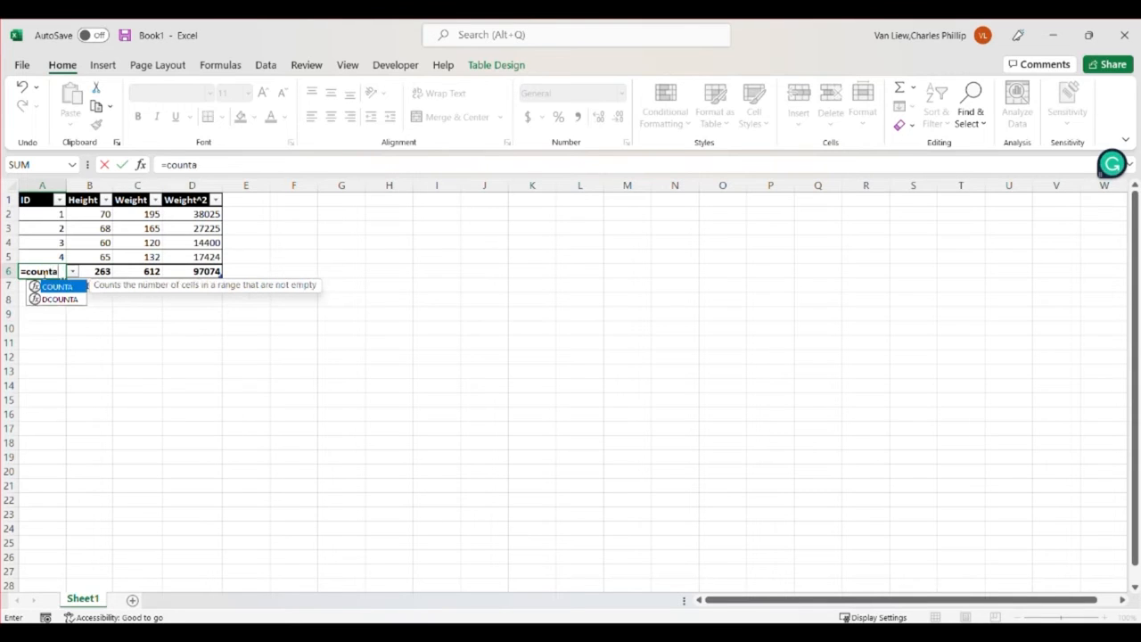
{"action": "type", "text": "("}
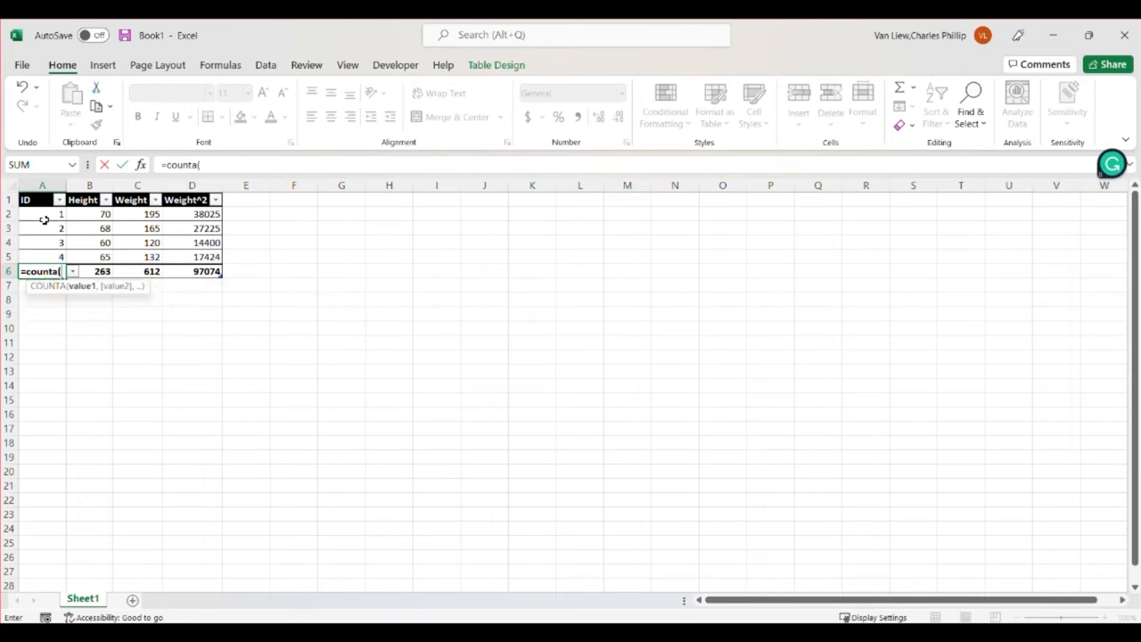
{"action": "left_click_drag", "start_coordinate": [42, 217], "coordinate": [46, 252]}
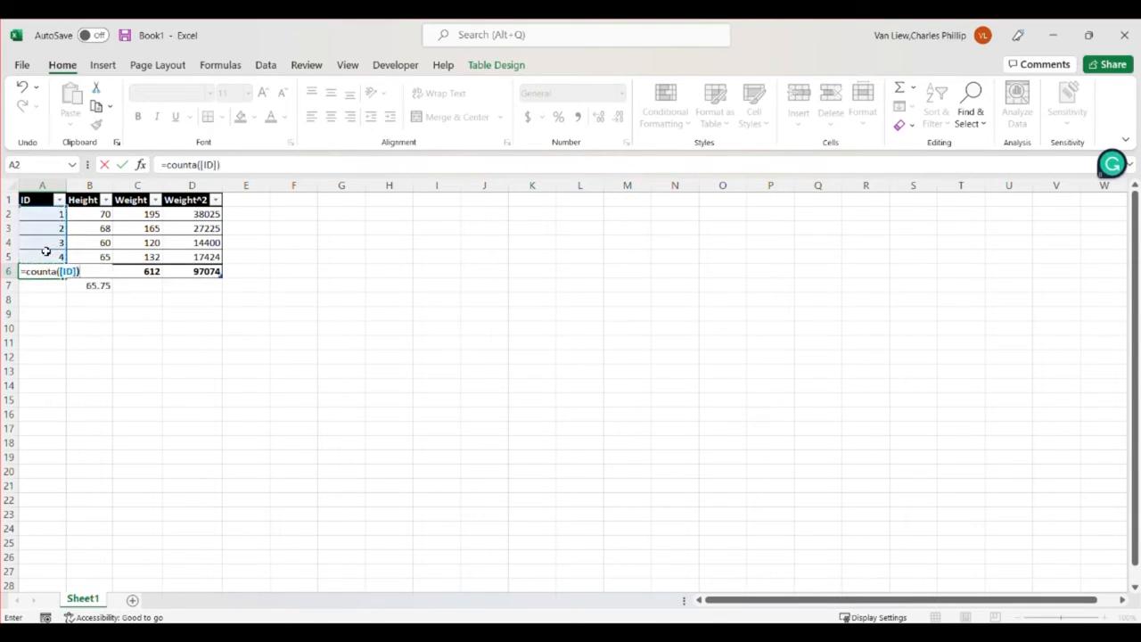
{"action": "key", "text": "Tab"}
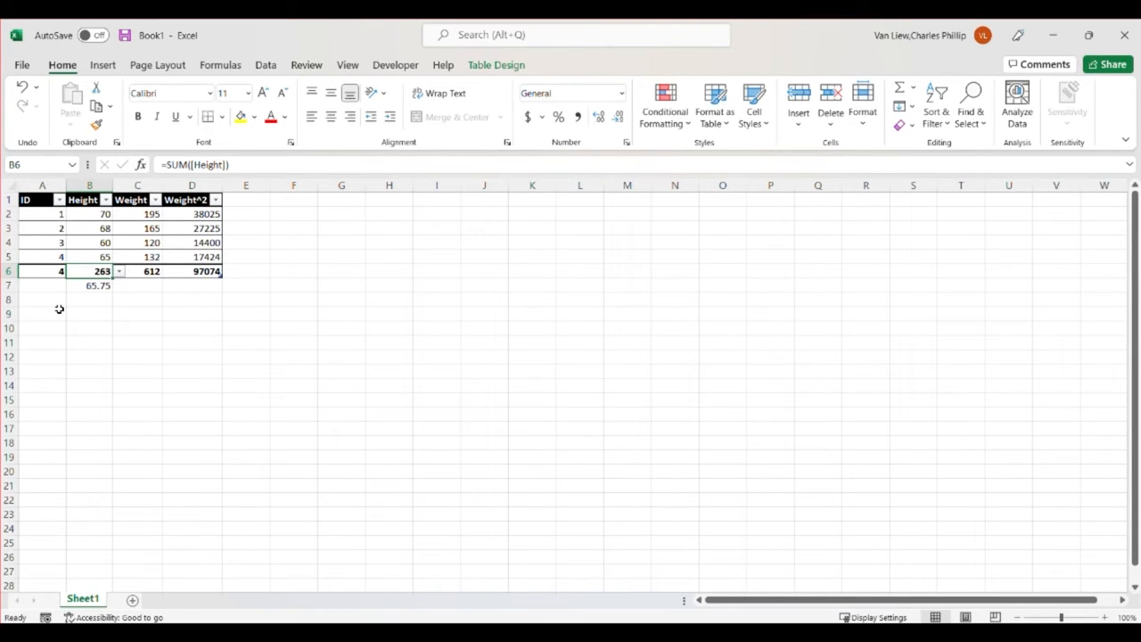
{"action": "left_click", "coordinate": [41, 271]}
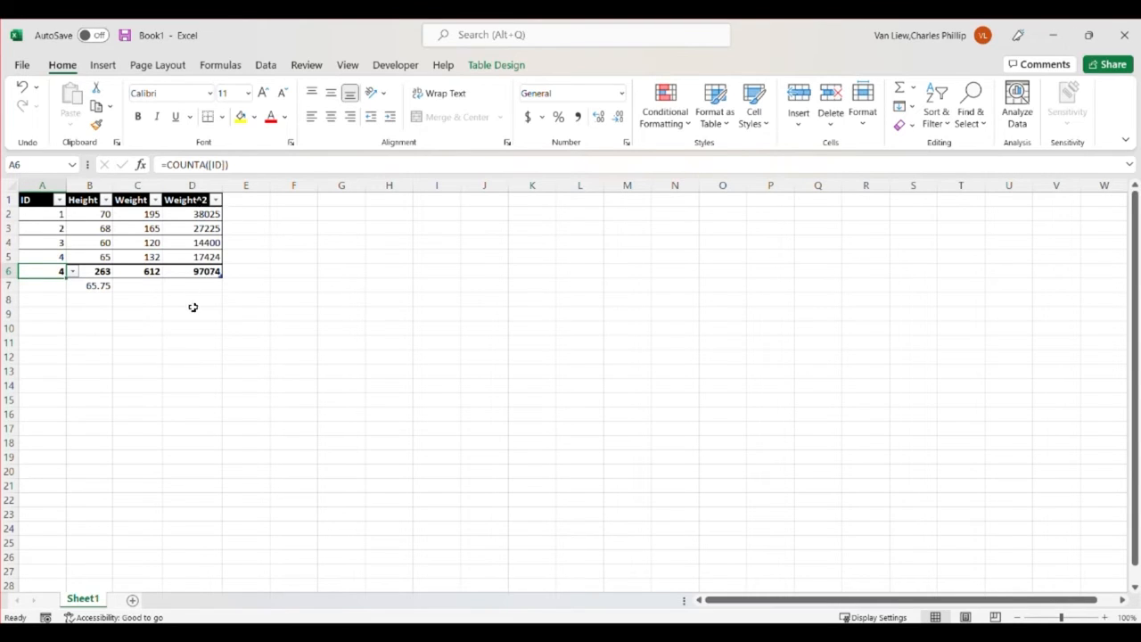
Enter the formula =C2+C3 in E4, beside the table, to add the first two weights
{"action": "left_click", "coordinate": [261, 244]}
{"action": "type", "text": "="}
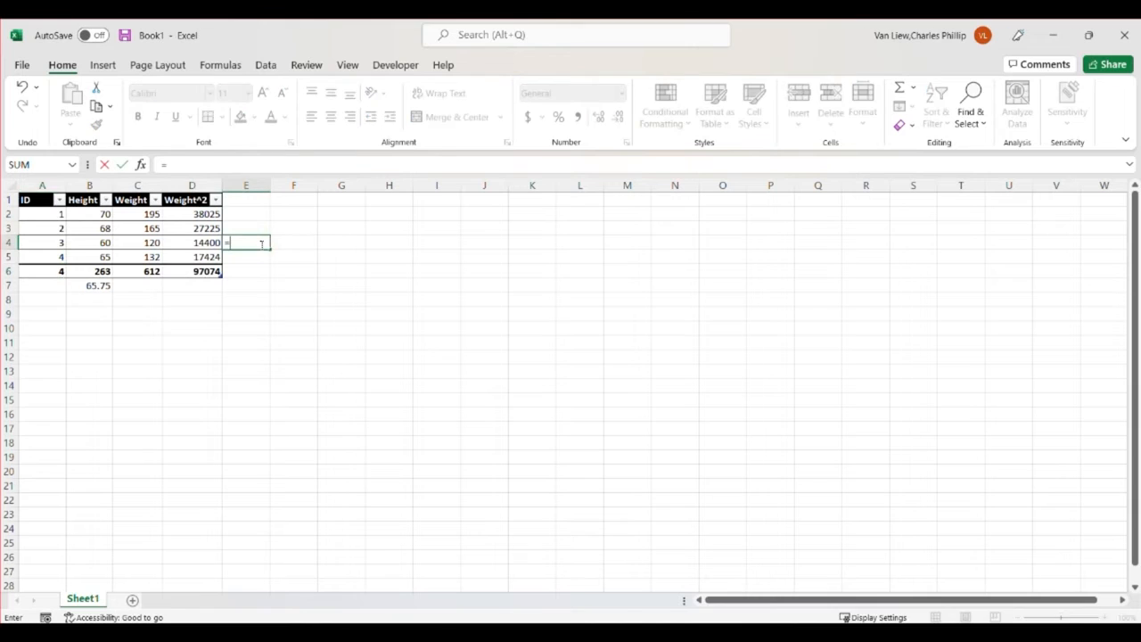
{"action": "left_click", "coordinate": [150, 215]}
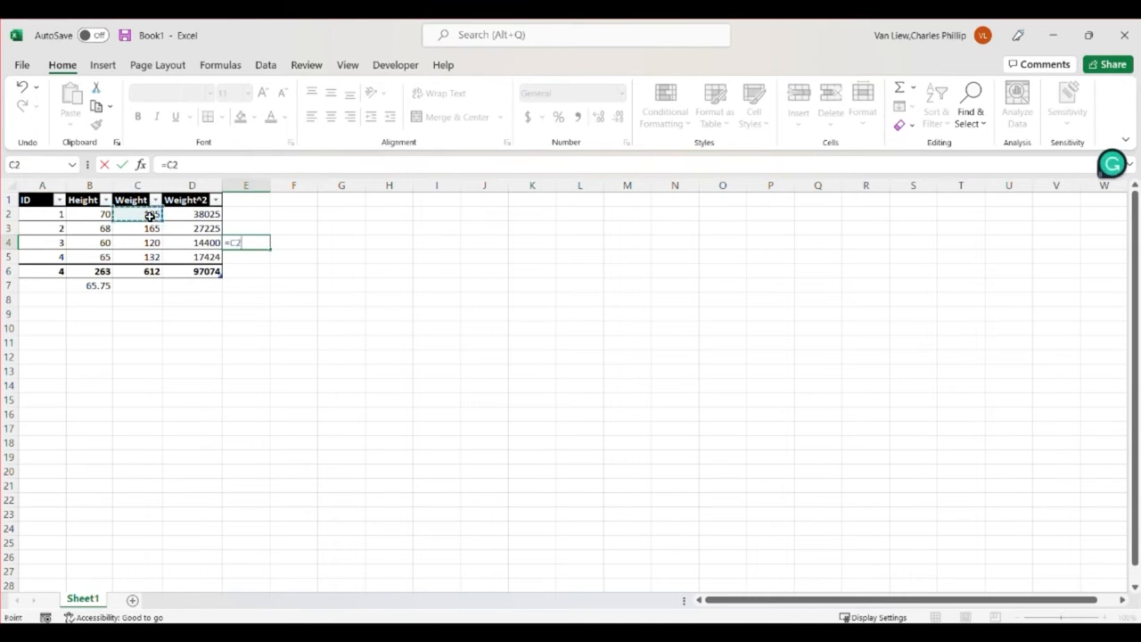
{"action": "type", "text": "+"}
{"action": "left_click", "coordinate": [154, 229]}
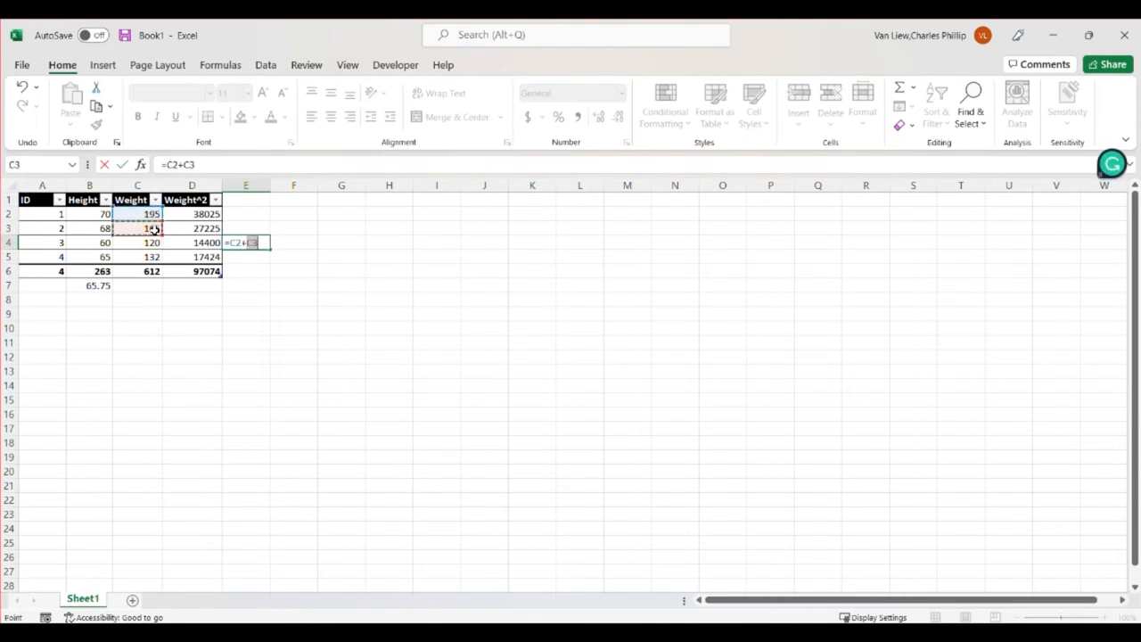
{"action": "key", "text": "Return"}
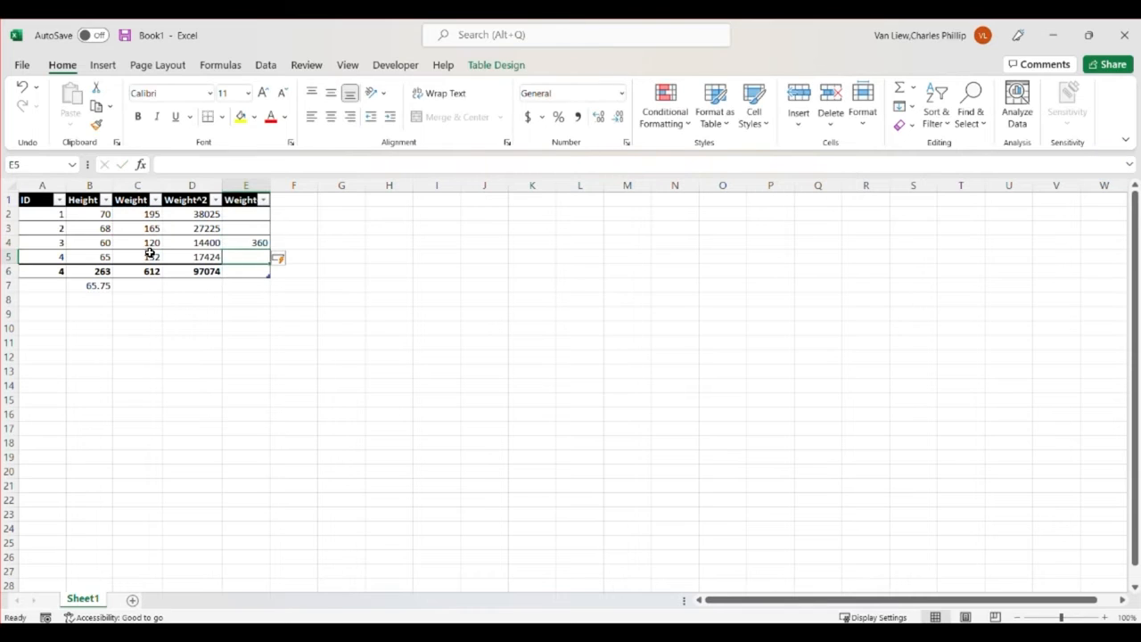
Undo the table's automatic expansion into column E and clear the formula from E4
{"action": "key", "text": "ctrl+z"}
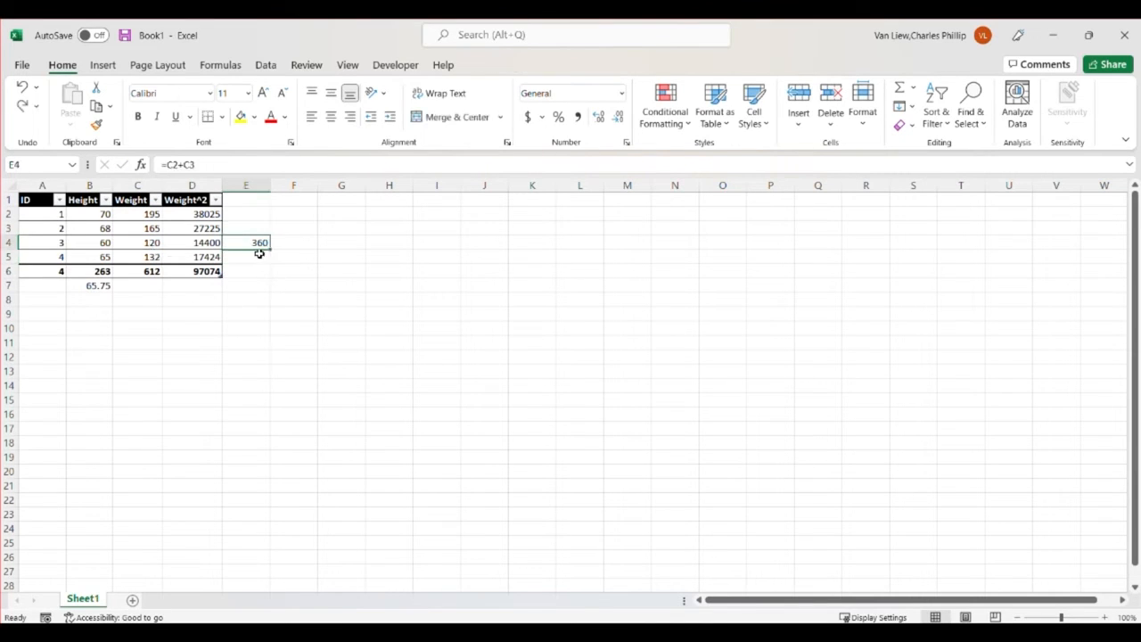
{"action": "key", "text": "Delete"}
{"action": "left_click", "coordinate": [237, 321]}
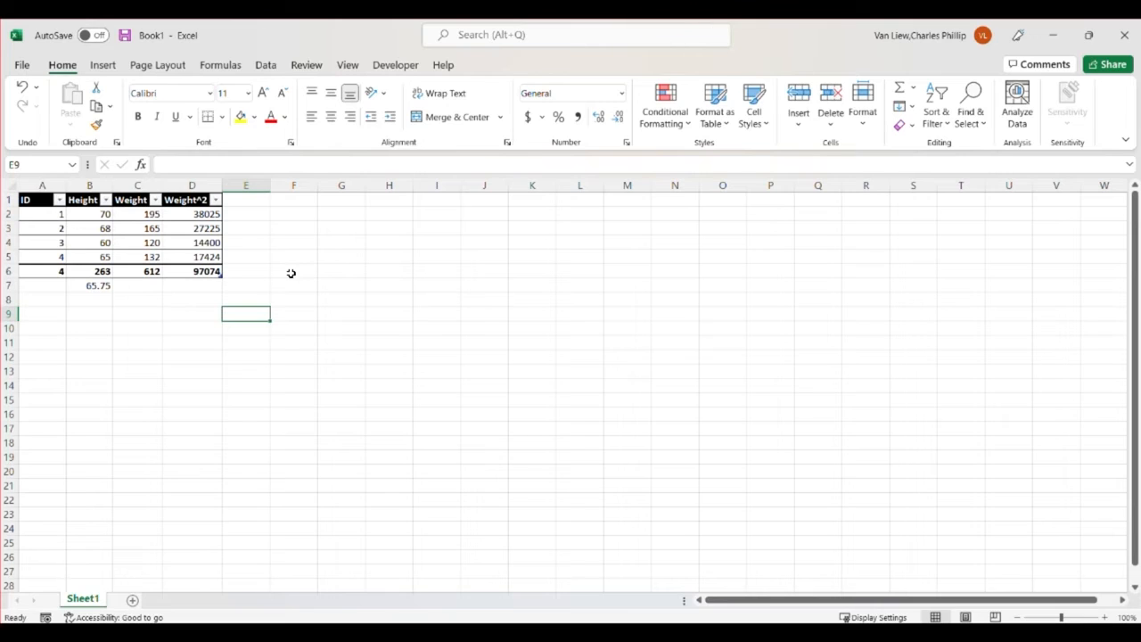
Open the Descriptive Statistics tool from the Data Analysis tools
{"action": "left_click", "coordinate": [354, 204]}
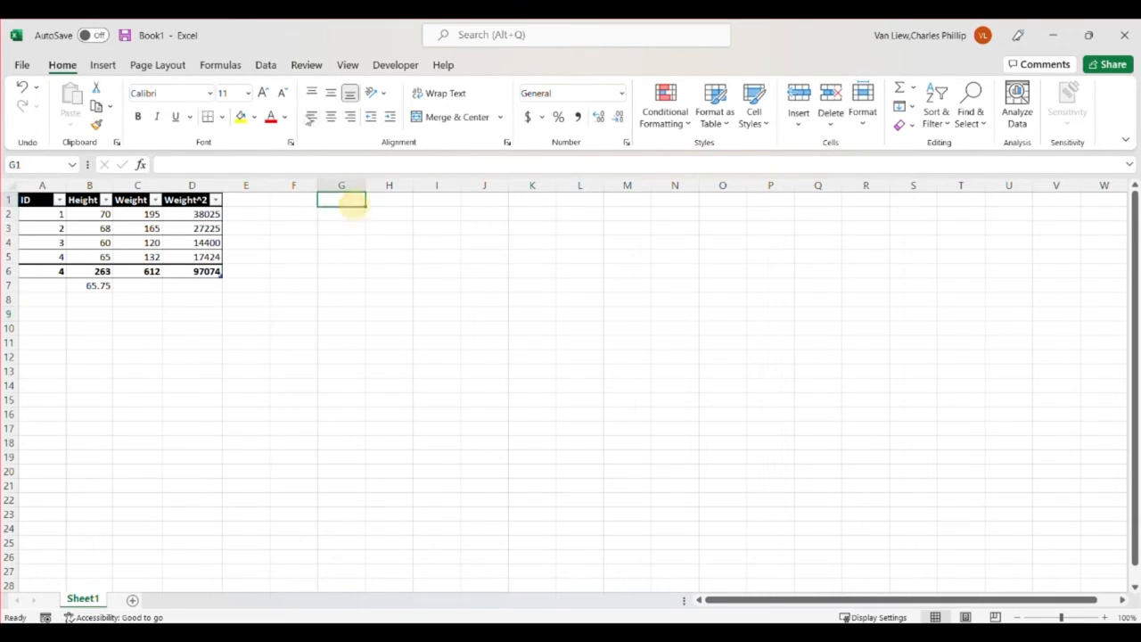
{"action": "left_click", "coordinate": [266, 66]}
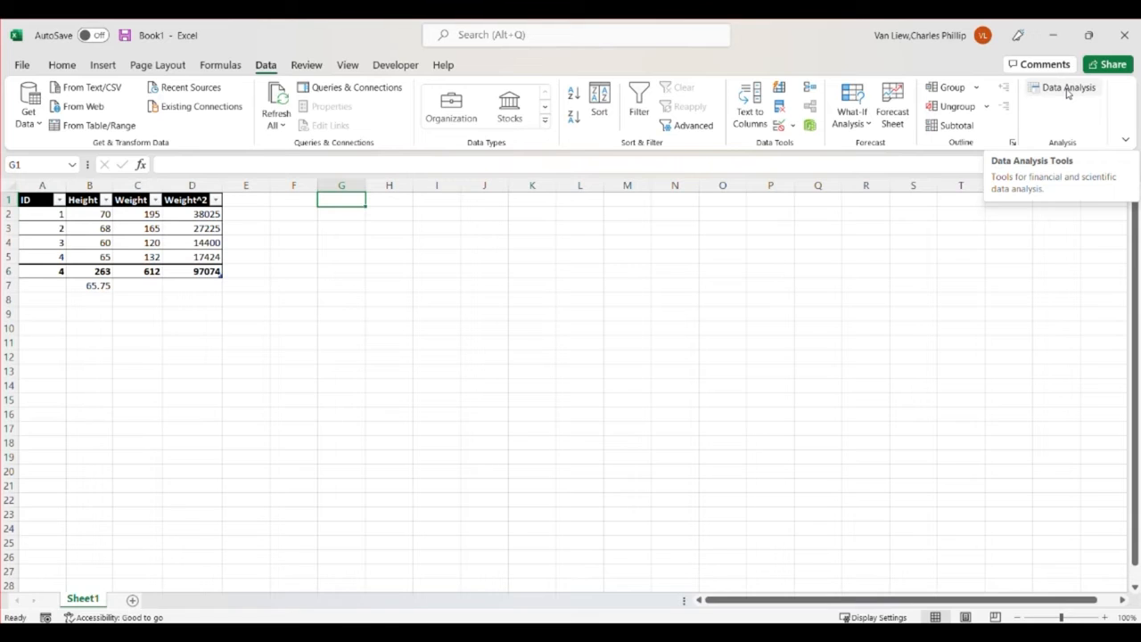
{"action": "left_click", "coordinate": [1067, 89]}
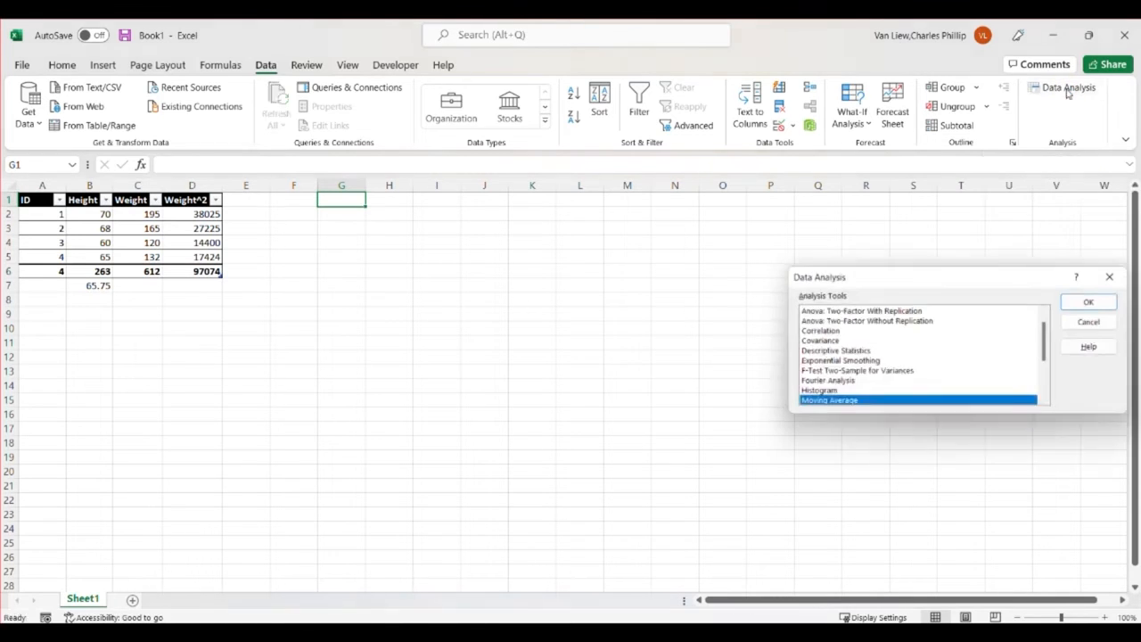
{"action": "scroll", "coordinate": [972, 357], "scroll_direction": "up", "scroll_amount": 1}
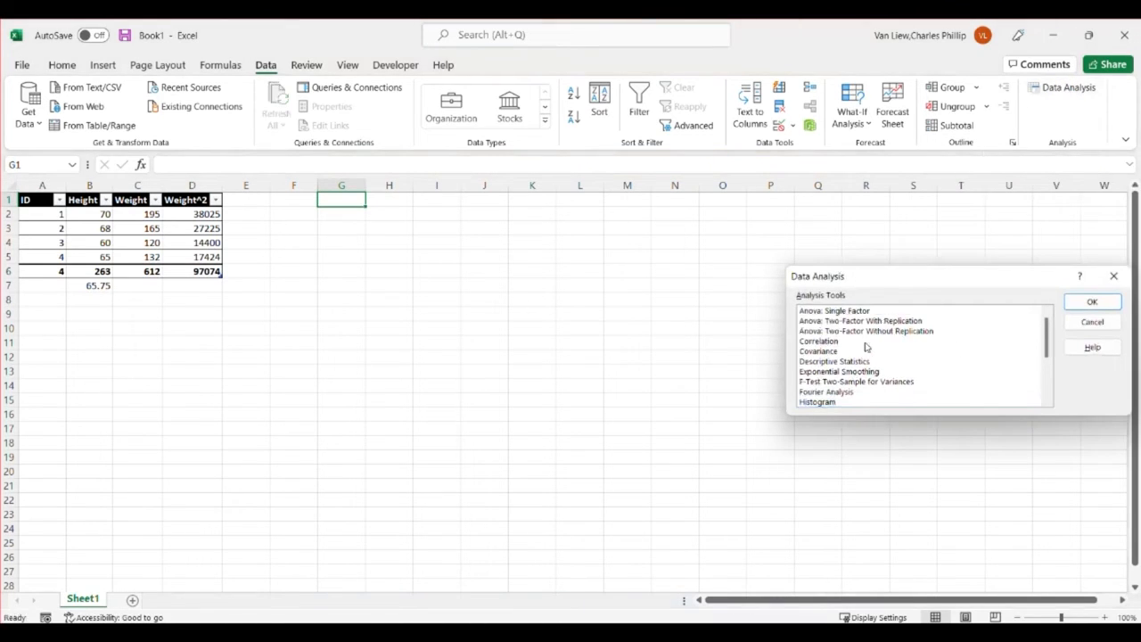
{"action": "left_click", "coordinate": [835, 362]}
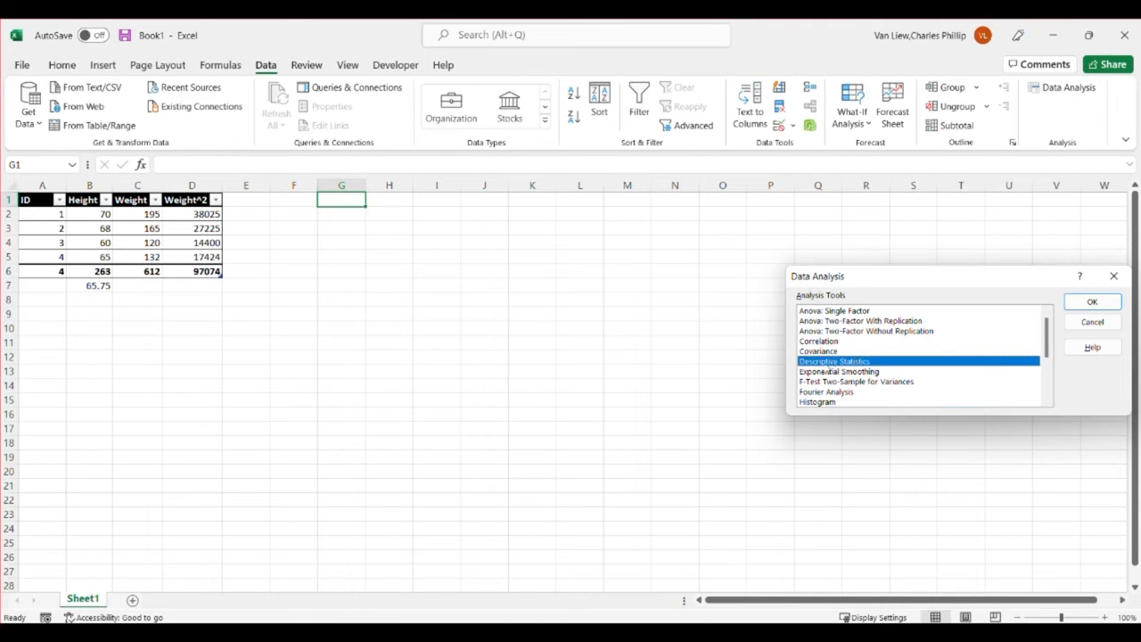
{"action": "left_click", "coordinate": [1090, 303]}
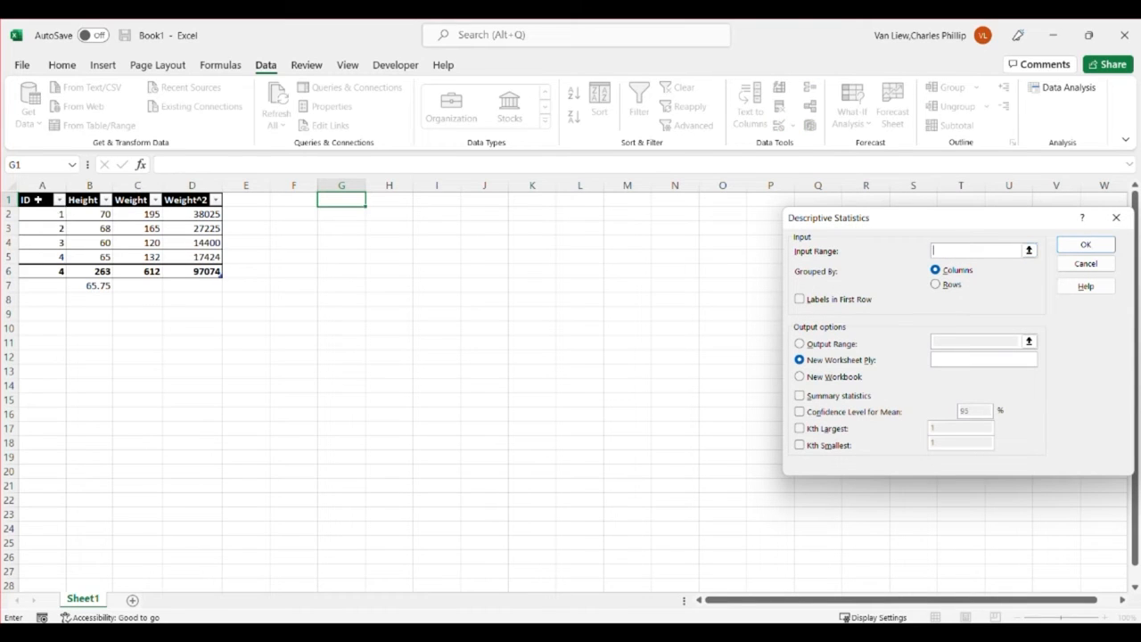
Set the input range to $B$1:$C$5, covering Height and Weight, with labels in the first row
{"action": "left_click_drag", "start_coordinate": [36, 199], "coordinate": [133, 256]}
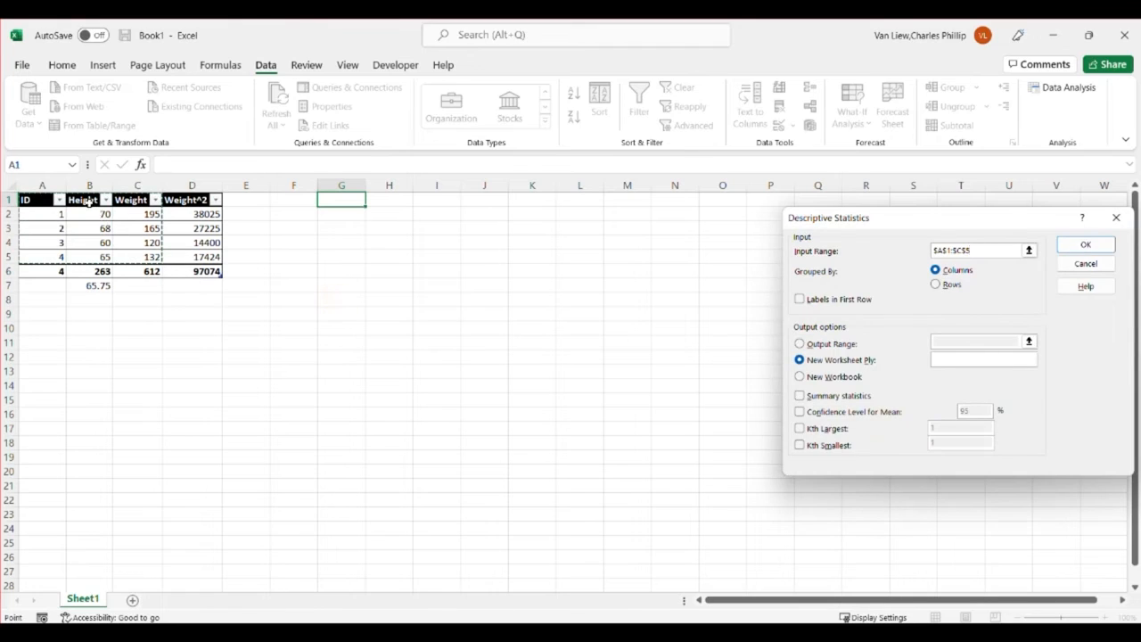
{"action": "left_click_drag", "start_coordinate": [89, 200], "coordinate": [127, 254]}
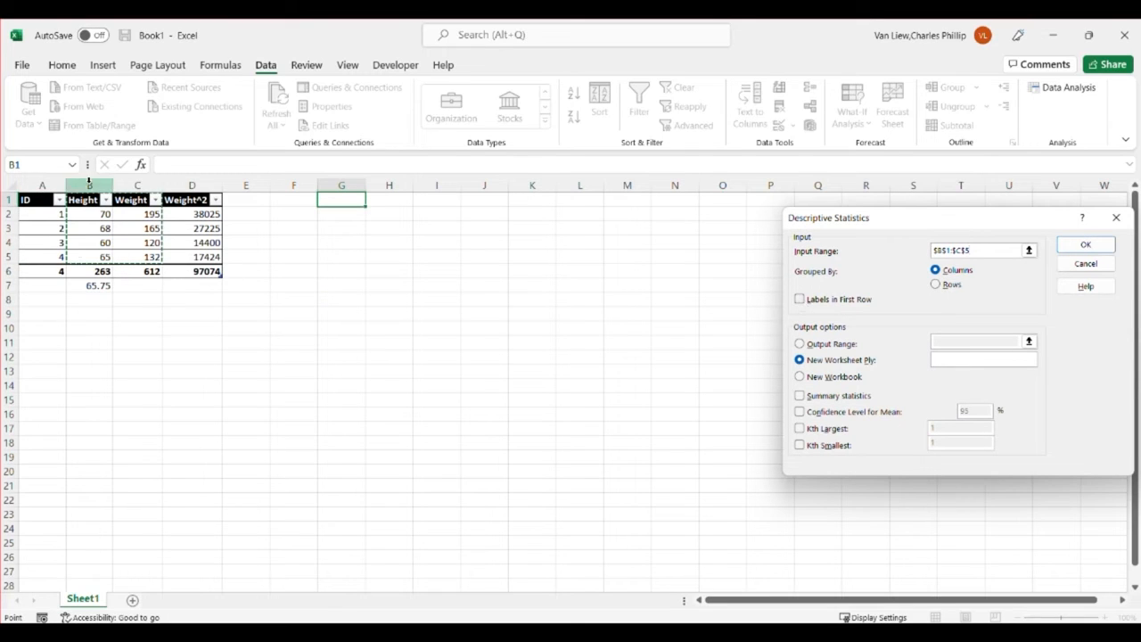
{"action": "left_click", "coordinate": [800, 300]}
Send the output to range $F$1, include summary statistics, and run the analysis
{"action": "left_click", "coordinate": [800, 344]}
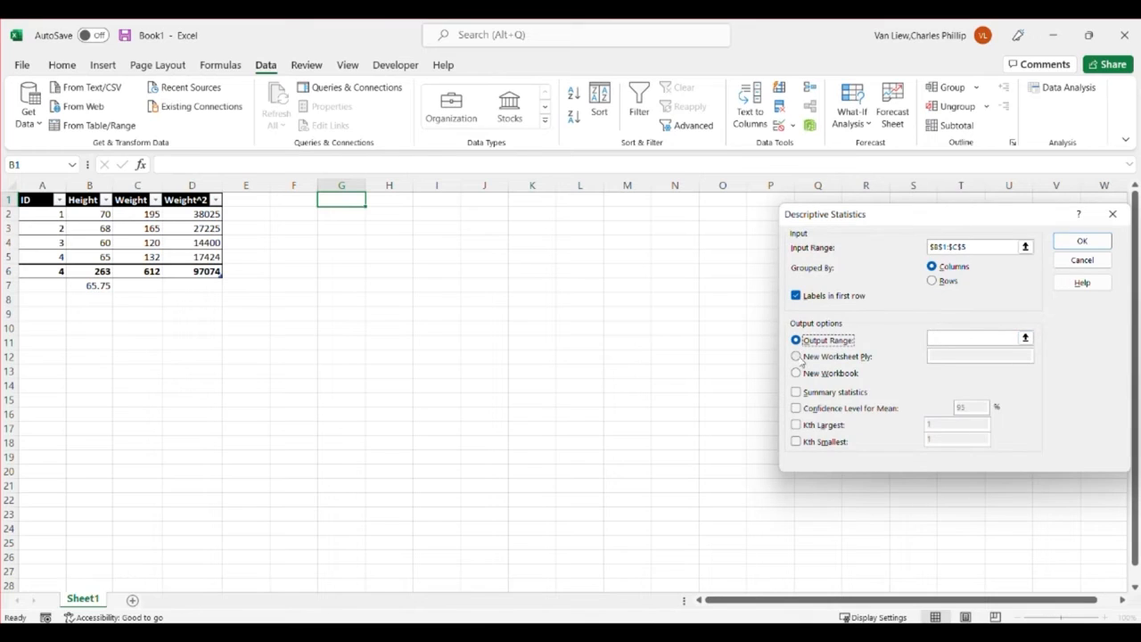
{"action": "left_click", "coordinate": [945, 340]}
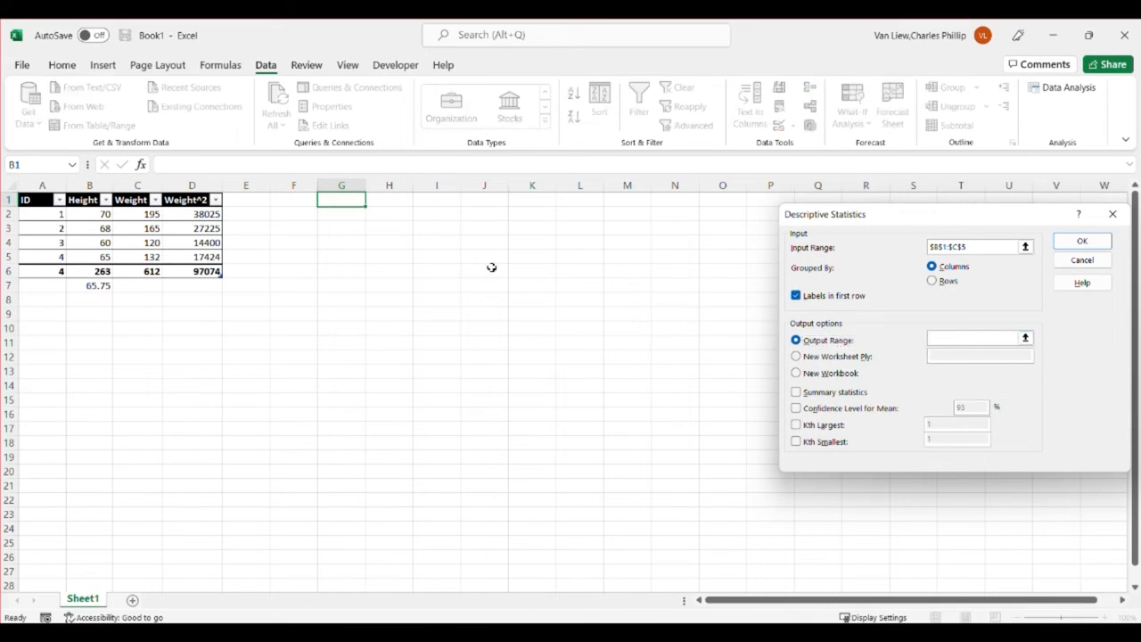
{"action": "left_click", "coordinate": [301, 199]}
{"action": "left_click", "coordinate": [796, 393]}
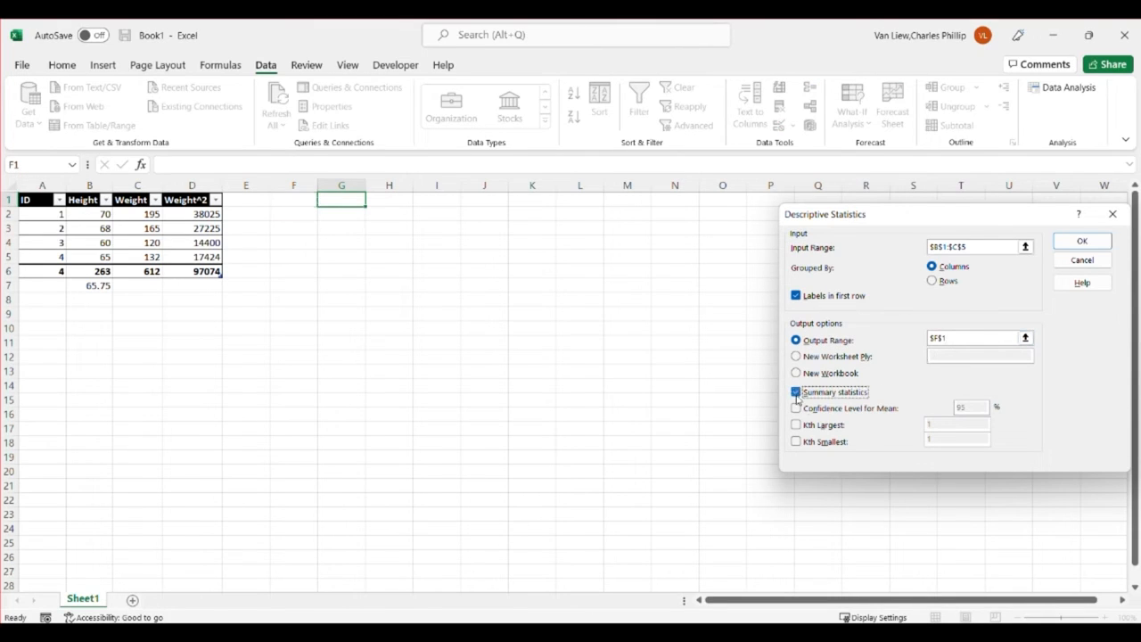
{"action": "left_click", "coordinate": [1081, 241]}
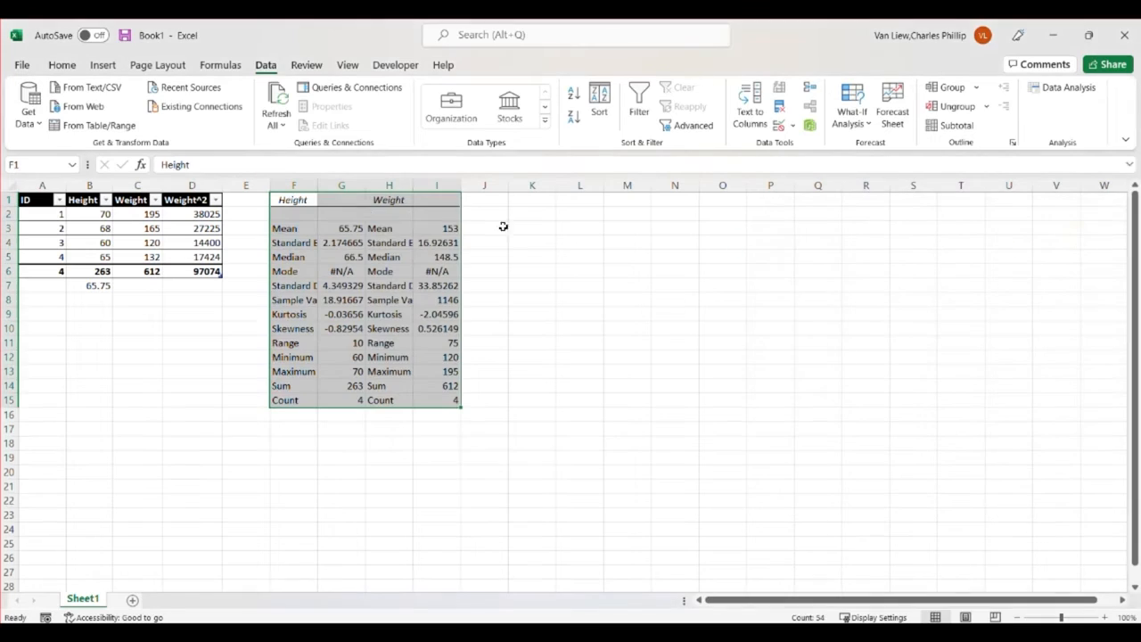
Autofit the widths of columns F to I so the statistics labels and values fit
{"action": "left_click_drag", "start_coordinate": [307, 184], "coordinate": [436, 182]}
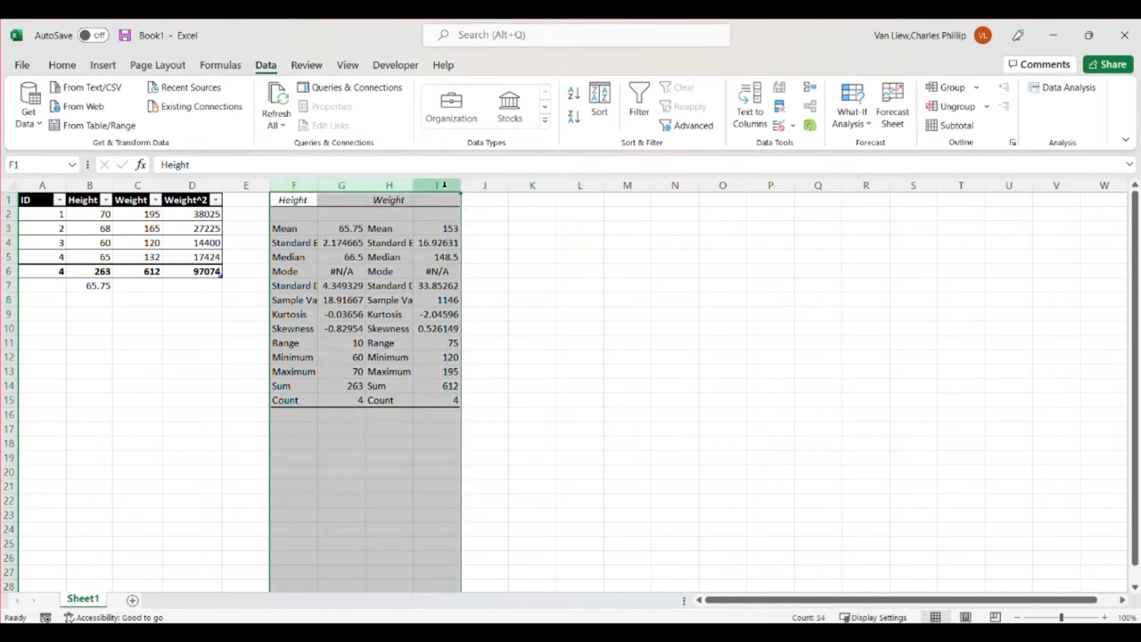
{"action": "double_click", "coordinate": [413, 185]}
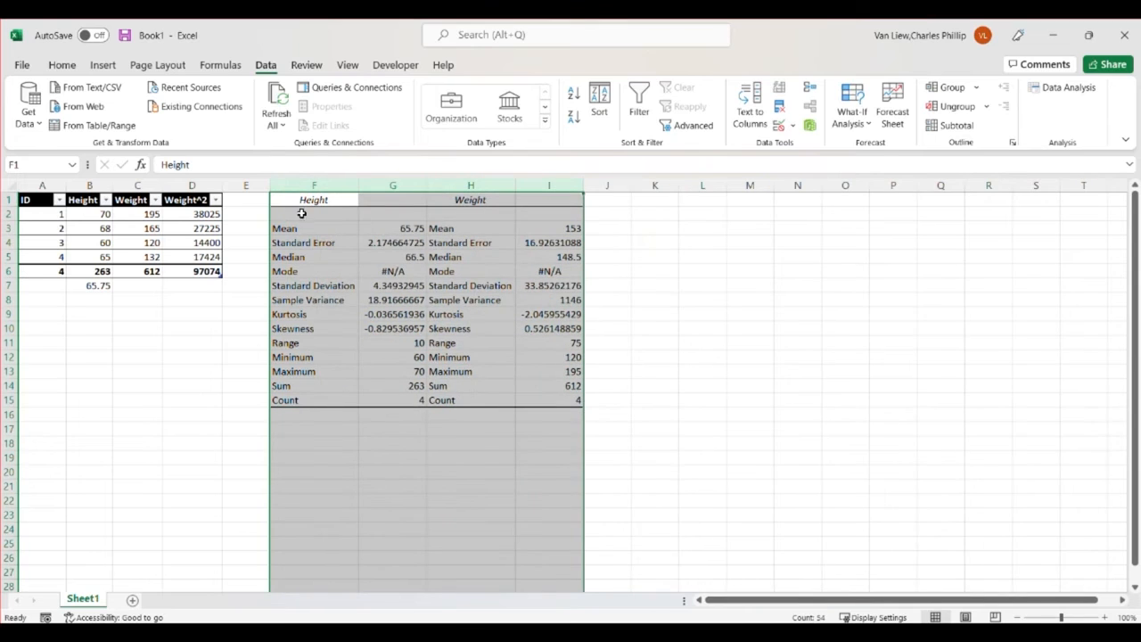
{"action": "left_click", "coordinate": [685, 416]}
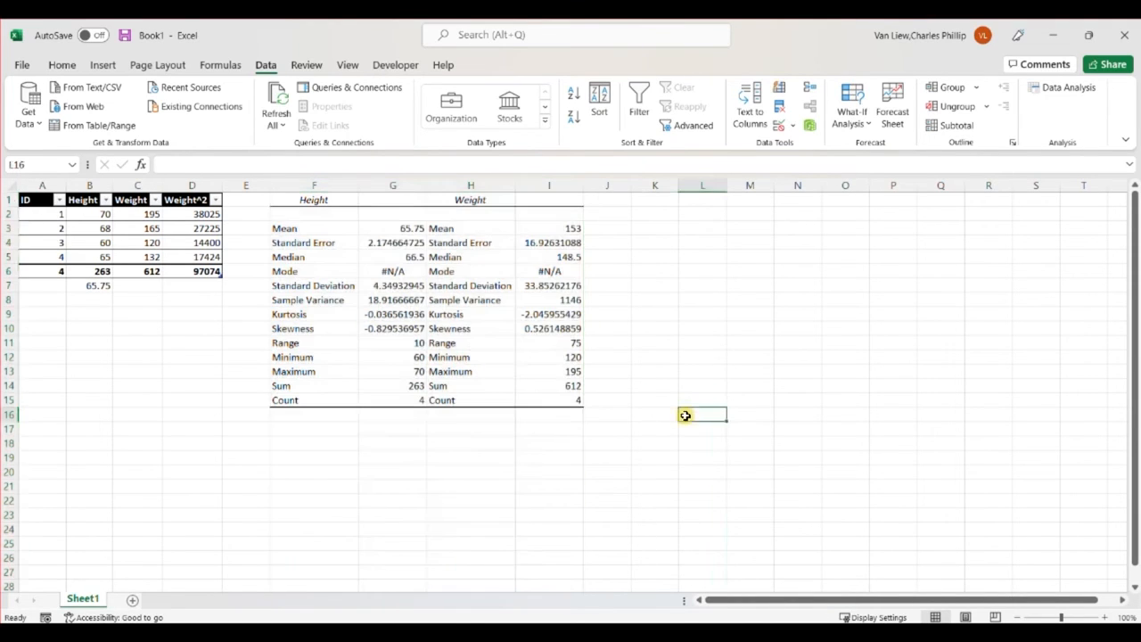
Compare the Height mean and count in the statistics output with the AVERAGE formula in B7 and the COUNTA formula in A6
{"action": "left_click", "coordinate": [400, 230]}
{"action": "left_click", "coordinate": [330, 198]}
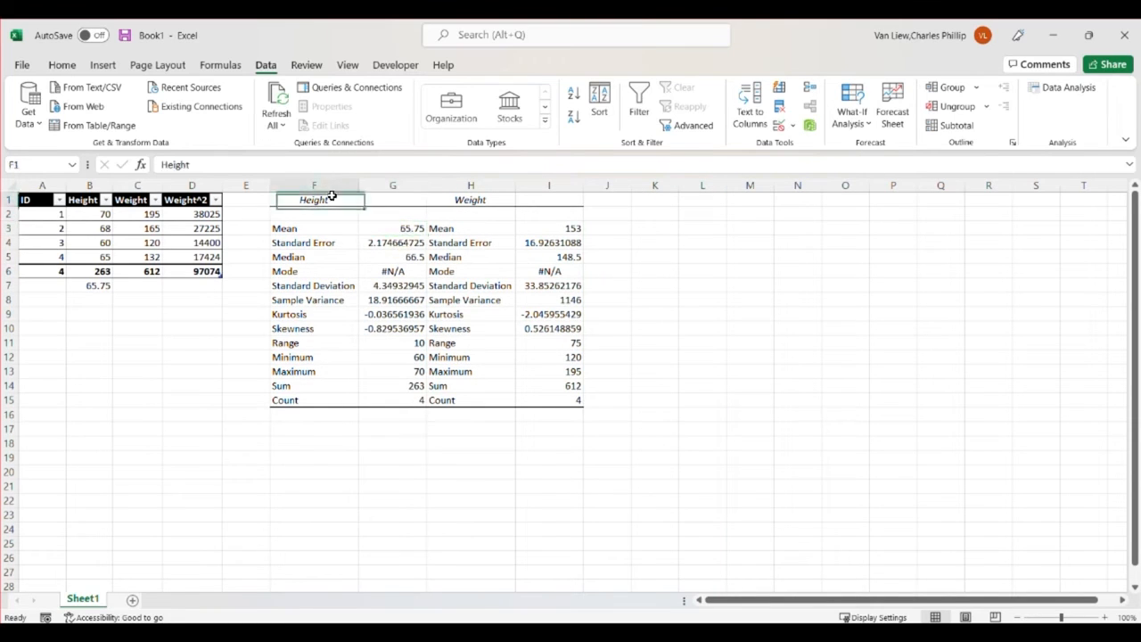
{"action": "left_click", "coordinate": [395, 229]}
{"action": "left_click", "coordinate": [96, 285]}
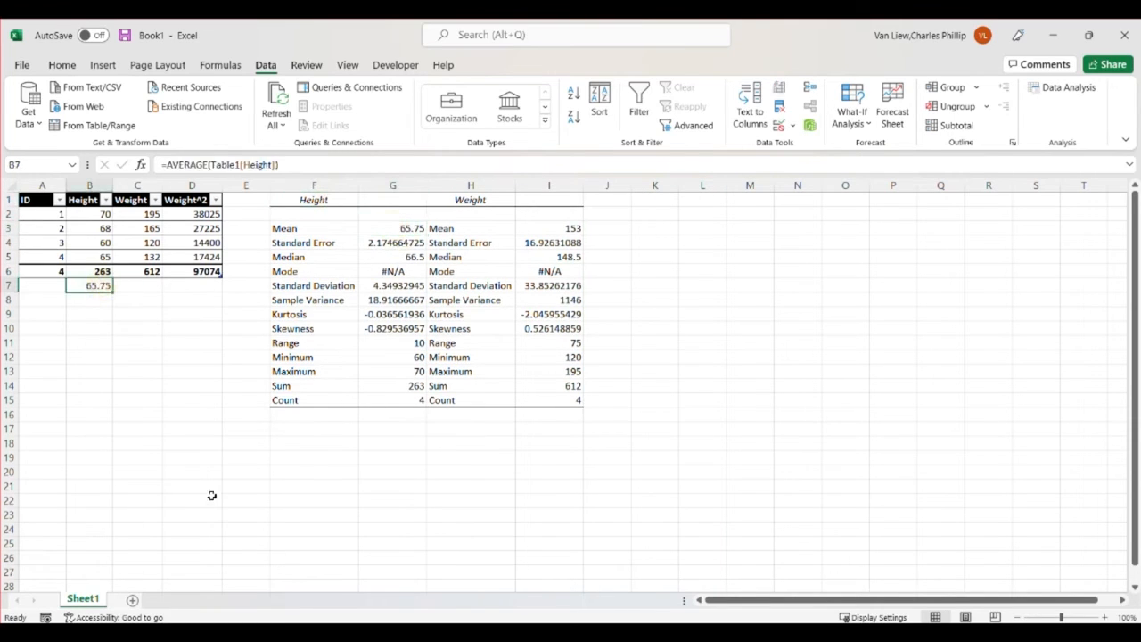
{"action": "left_click", "coordinate": [314, 203]}
{"action": "left_click_drag", "start_coordinate": [315, 202], "coordinate": [546, 396]}
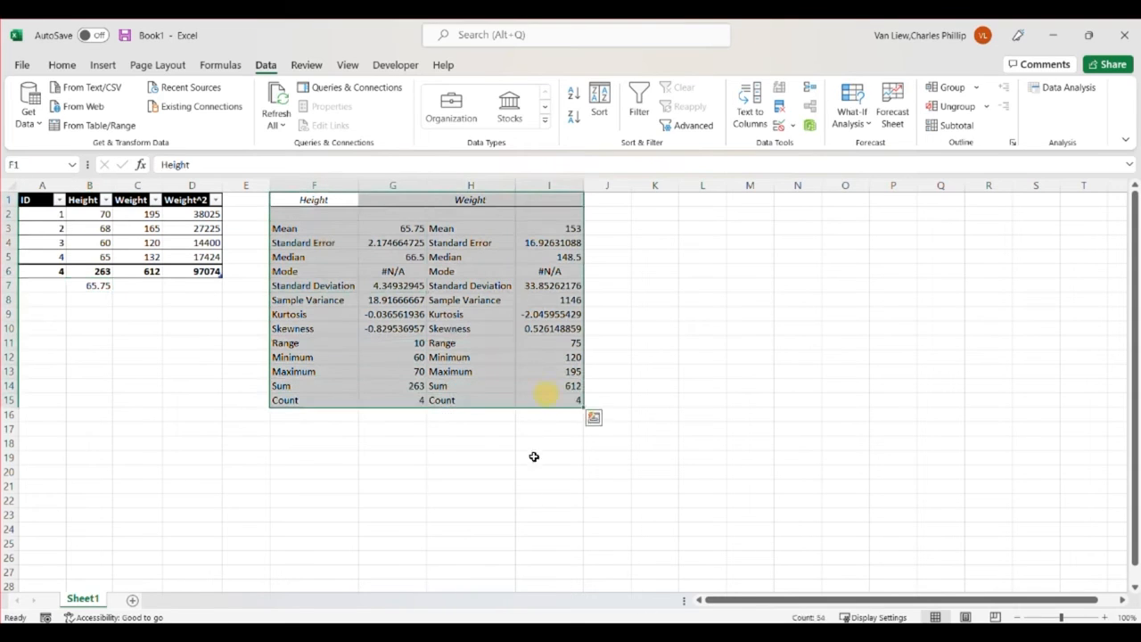
{"action": "left_click", "coordinate": [414, 401]}
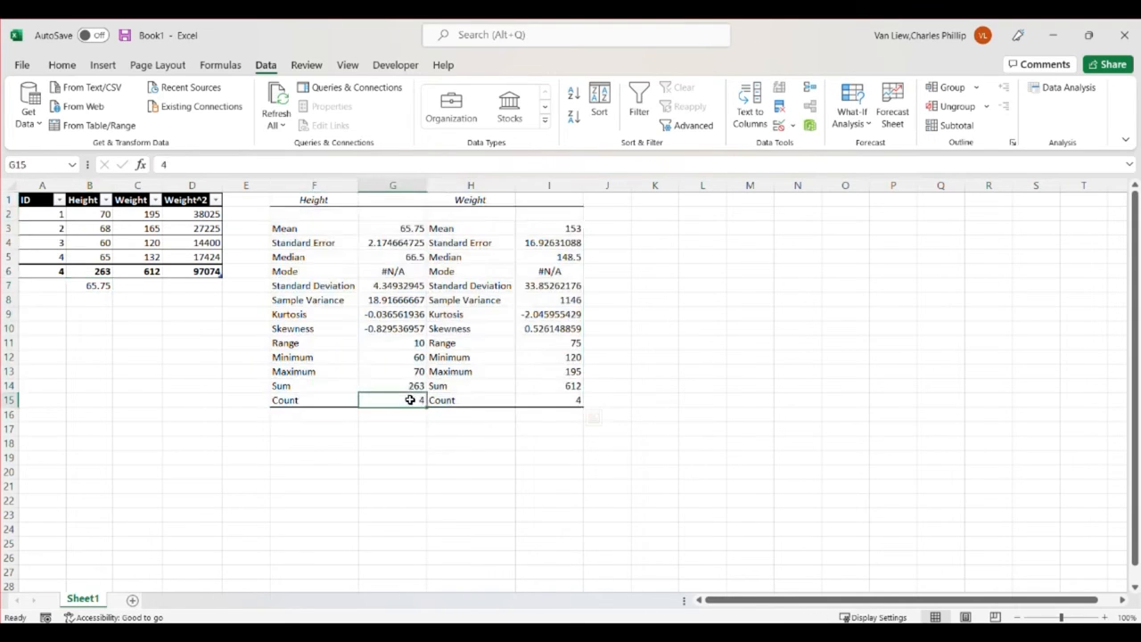
{"action": "left_click", "coordinate": [43, 270]}
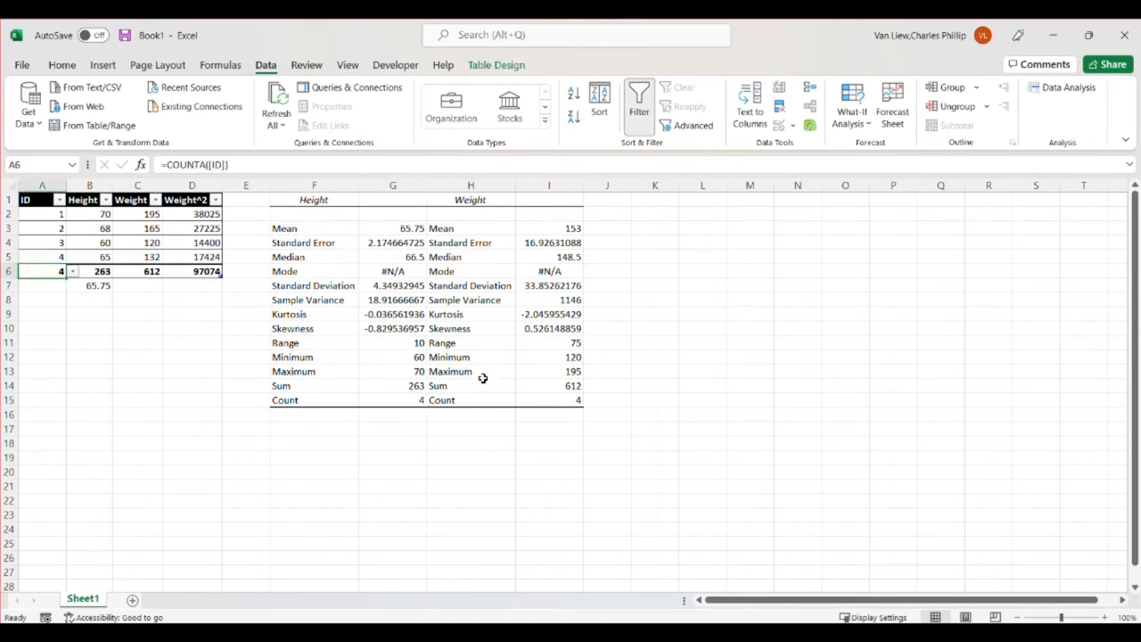
{"action": "left_click", "coordinate": [478, 344]}
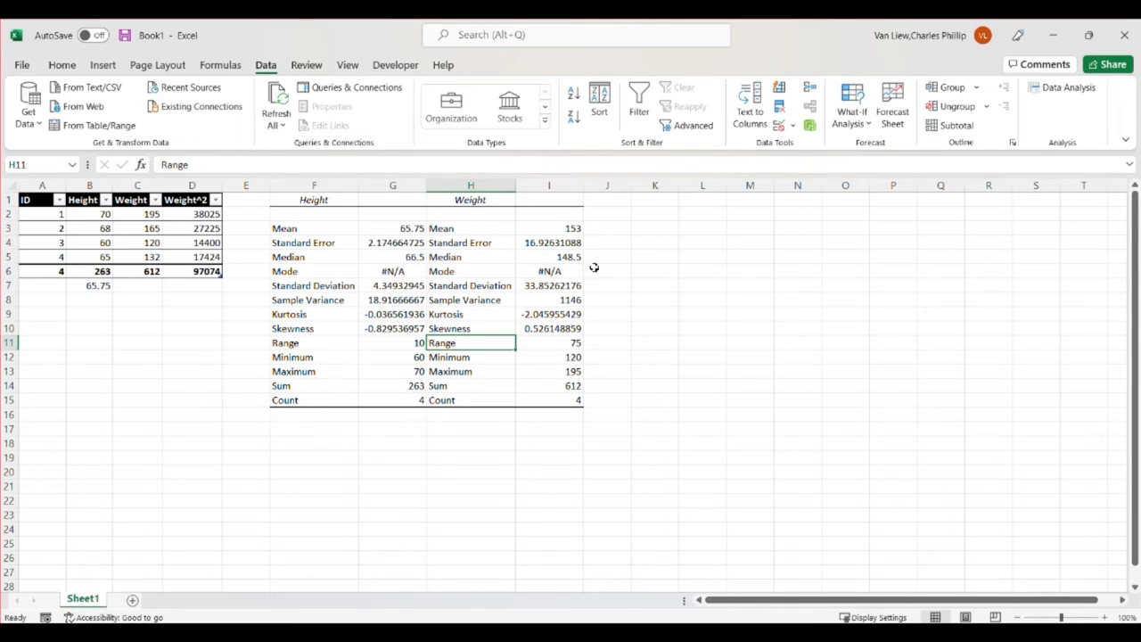
Note the function =average as plain text in J3 beside the Mean row, using a leading apostrophe so it is not evaluated
{"action": "left_click", "coordinate": [623, 230]}
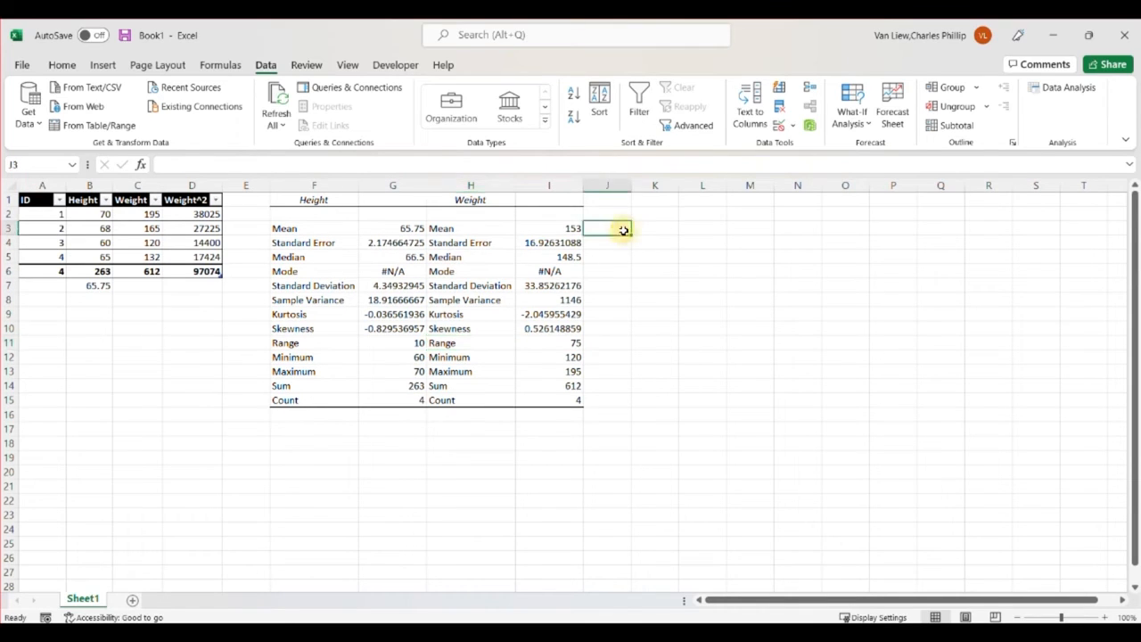
{"action": "type", "text": "'=average"}
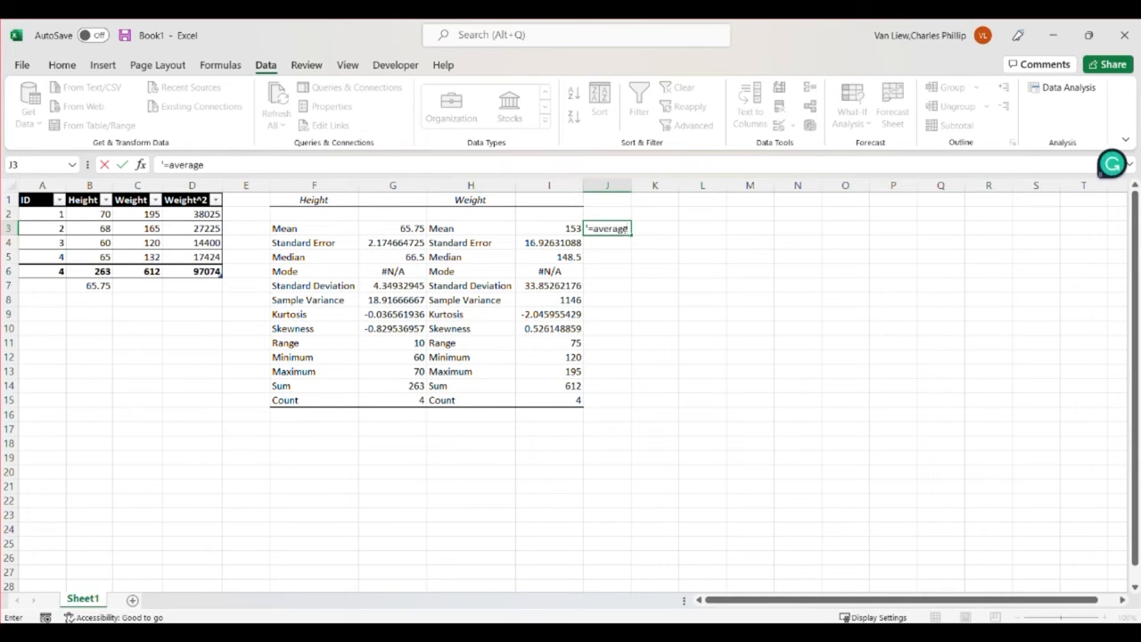
{"action": "key", "text": "Return"}
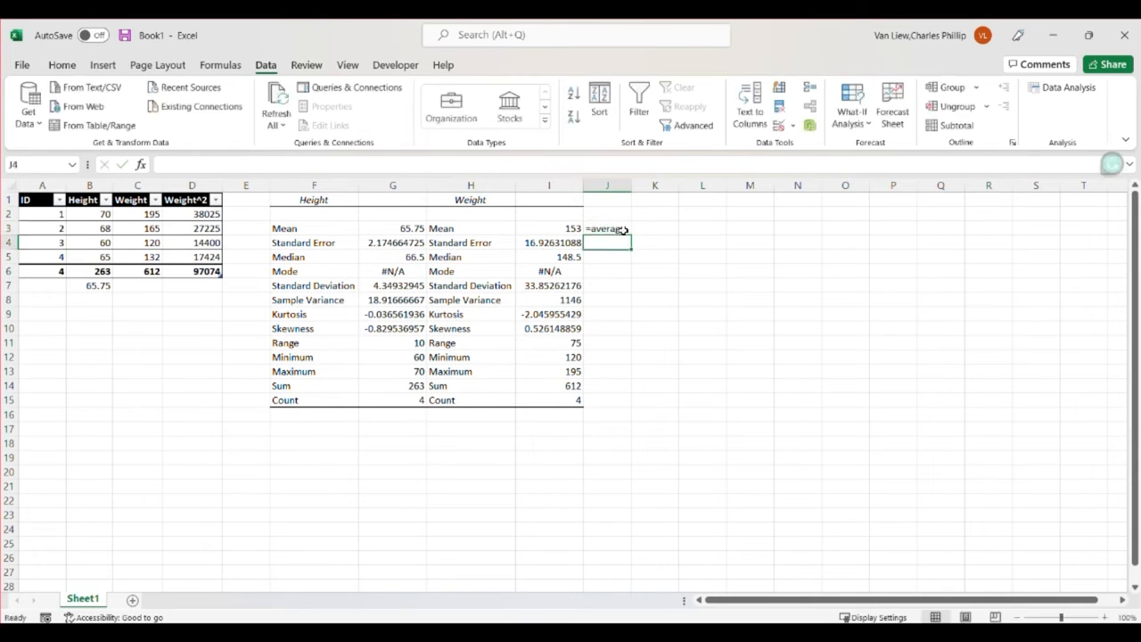
{"action": "left_click", "coordinate": [623, 229]}
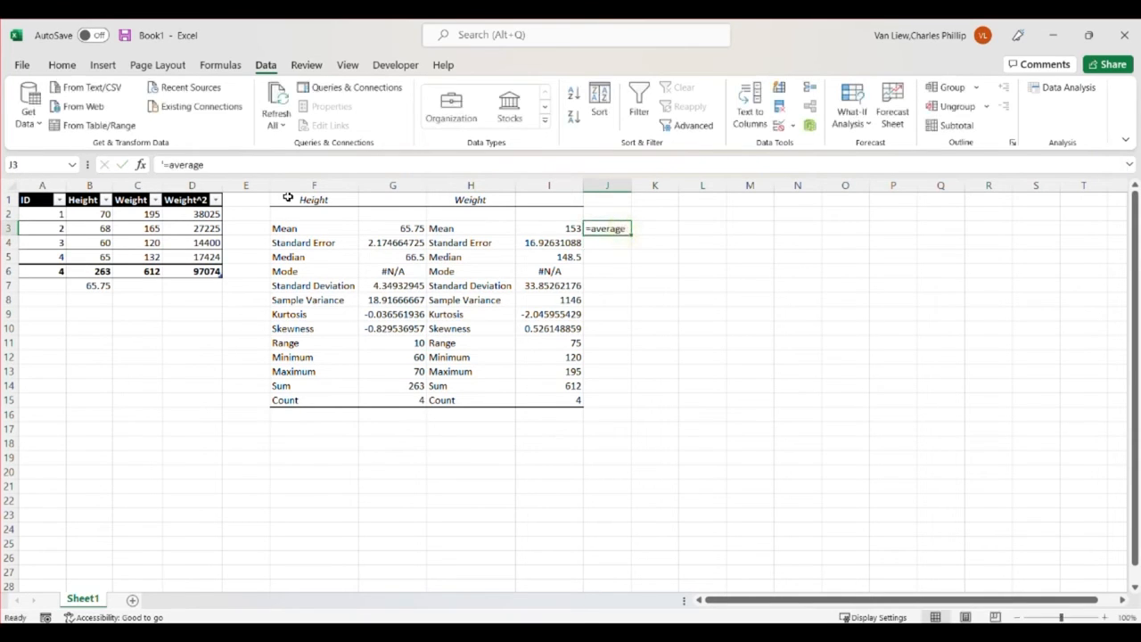
{"action": "left_click", "coordinate": [161, 164]}
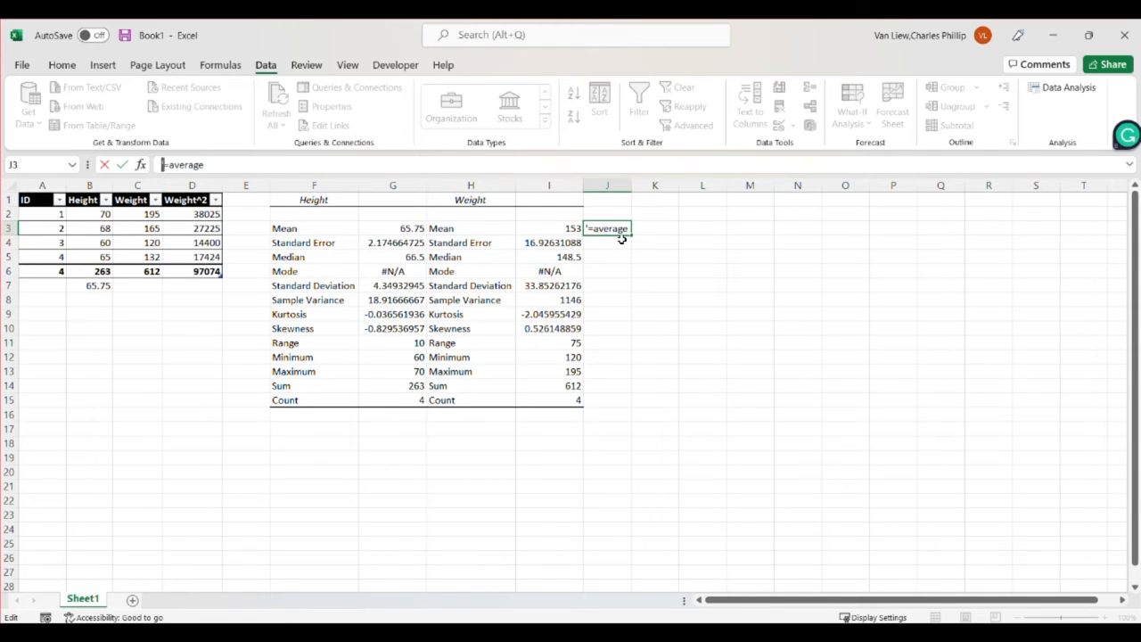
{"action": "key", "text": "Return"}
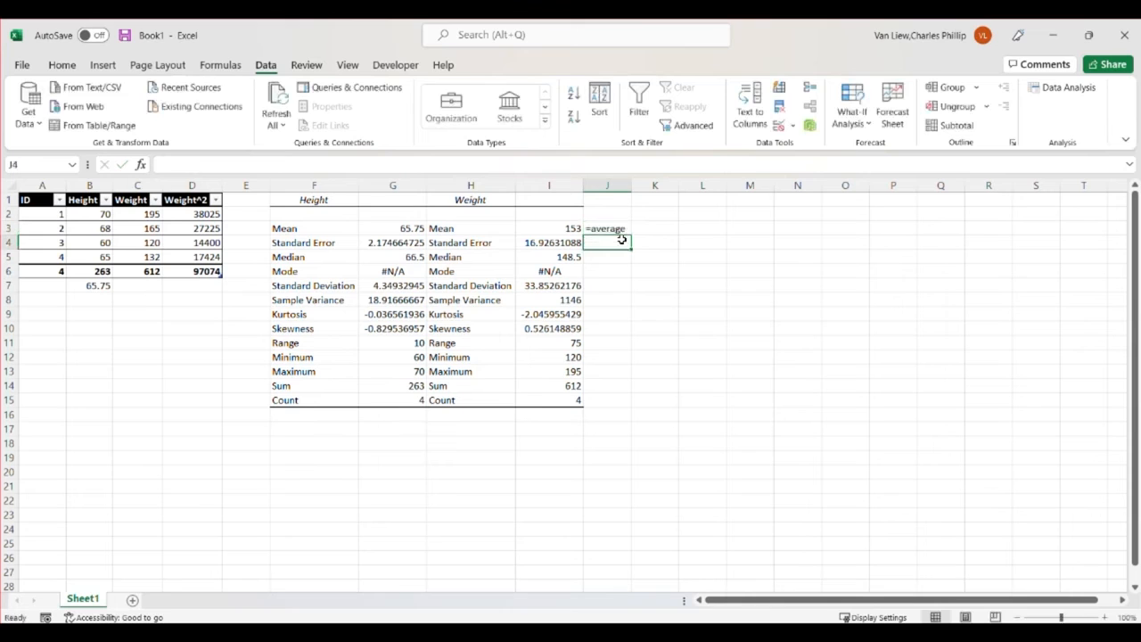
Skip the Standard Error row and enter =median in J5 and =mode in J6 as plain text
{"action": "type", "text": "'"}
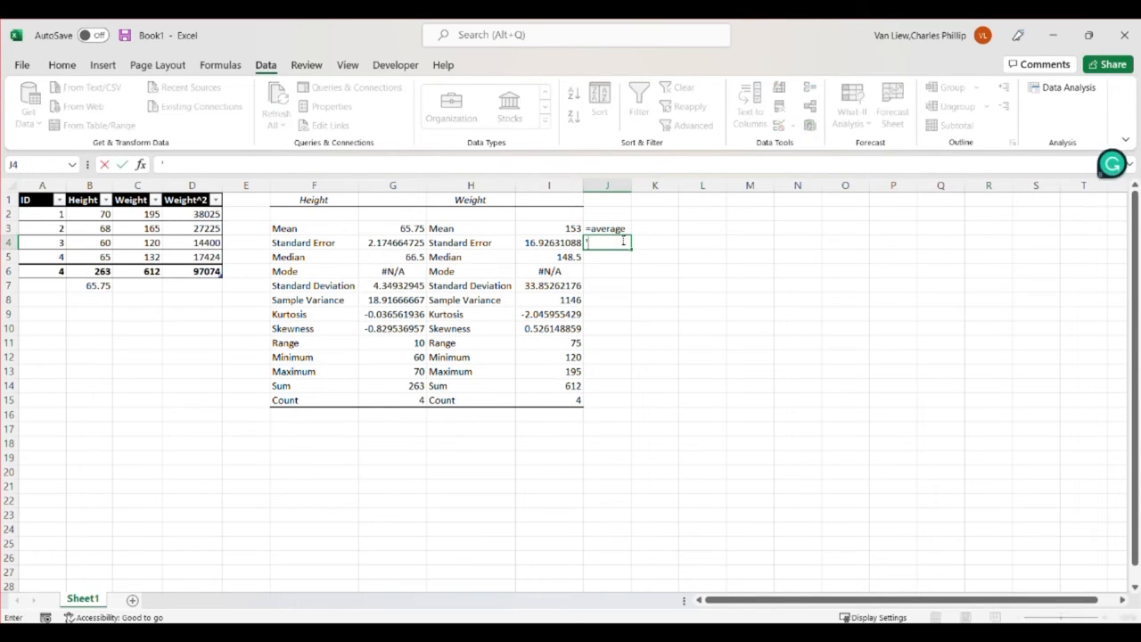
{"action": "key", "text": "Return"}
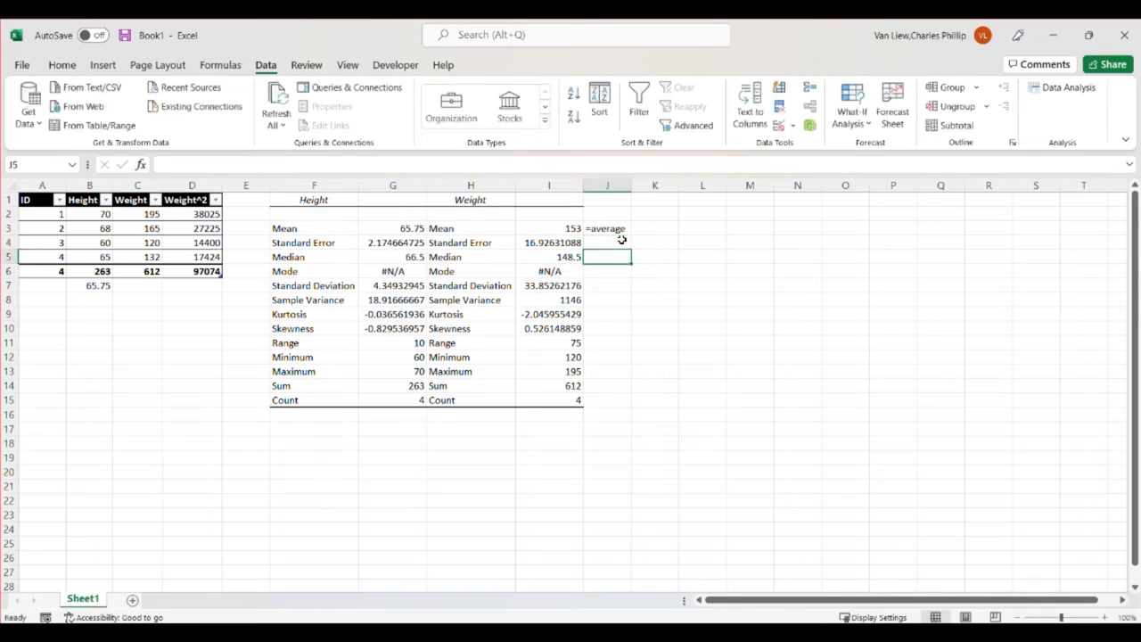
{"action": "type", "text": "'="}
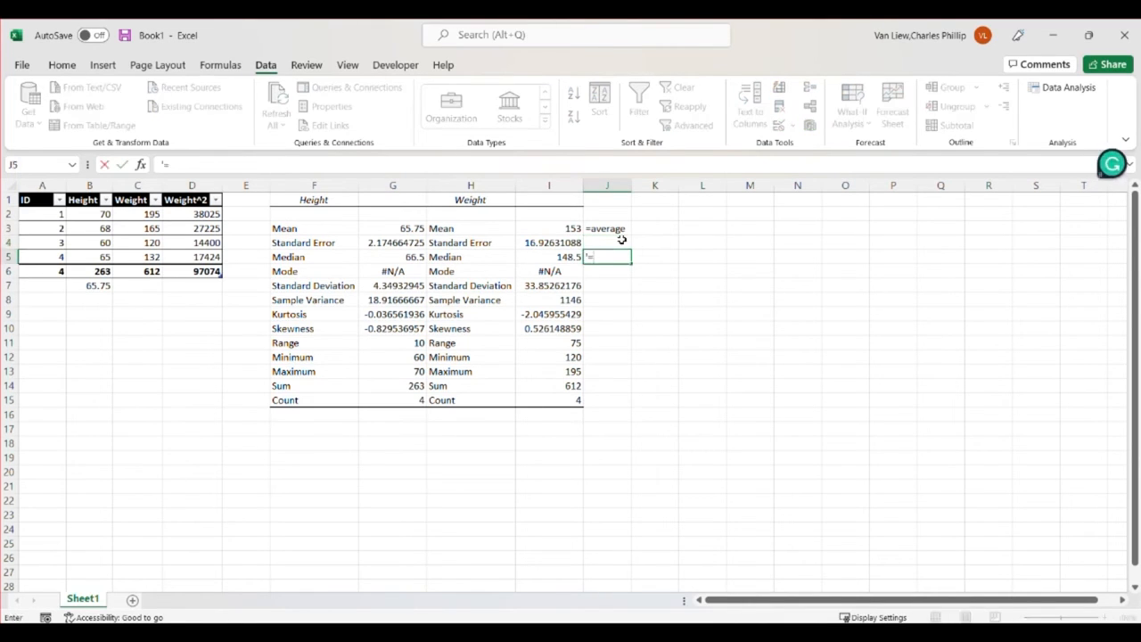
{"action": "type", "text": "median"}
{"action": "key", "text": "Return"}
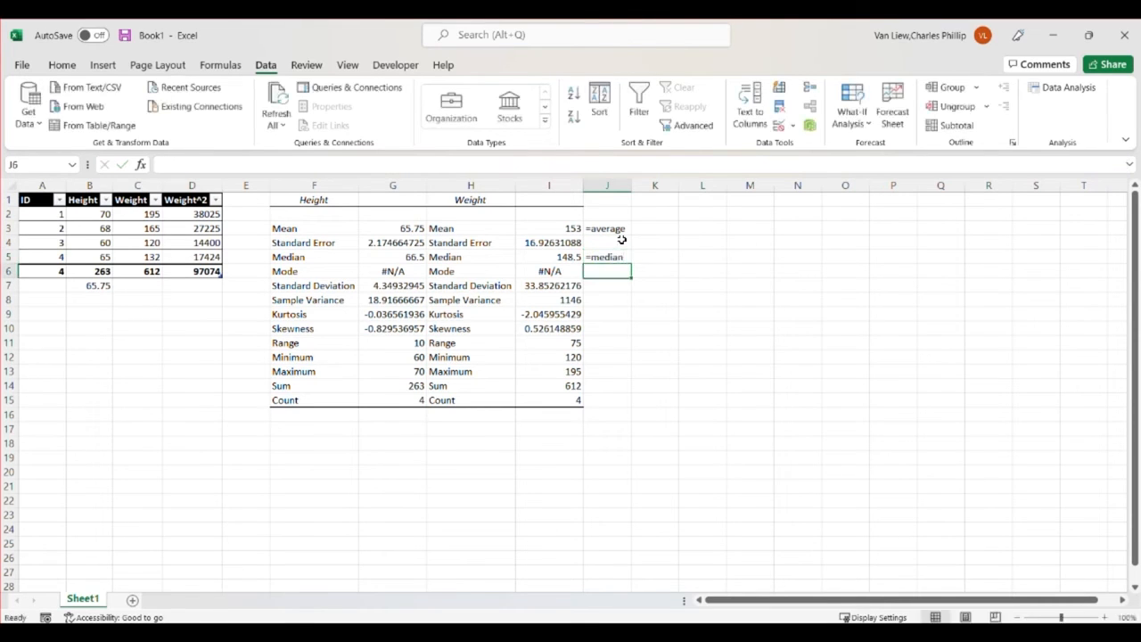
{"action": "type", "text": "'=mode"}
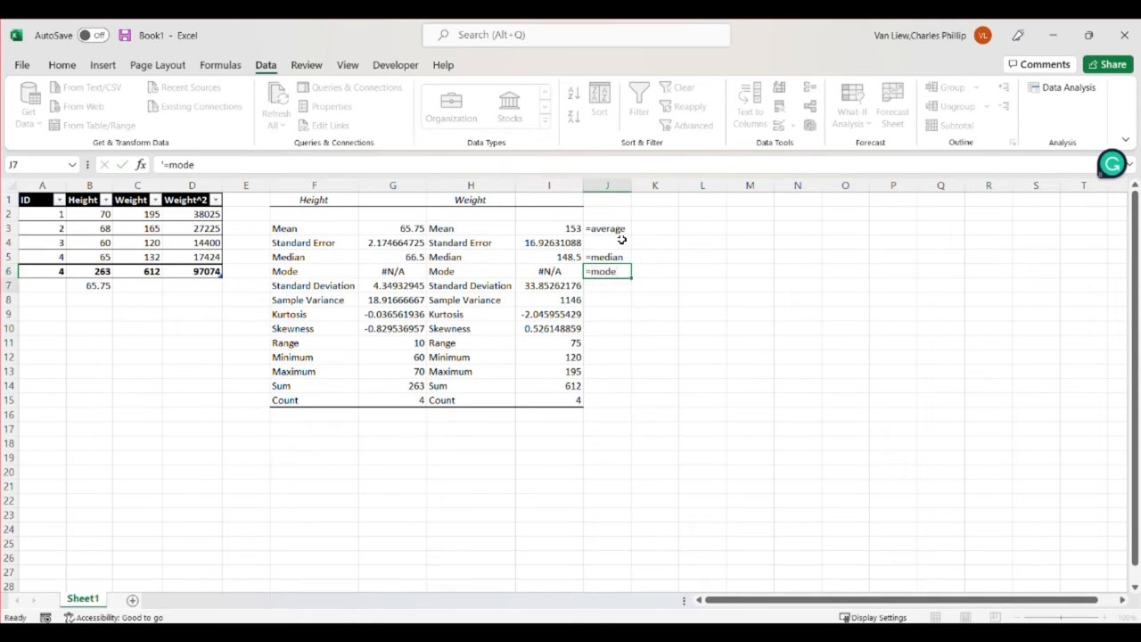
{"action": "key", "text": "Return"}
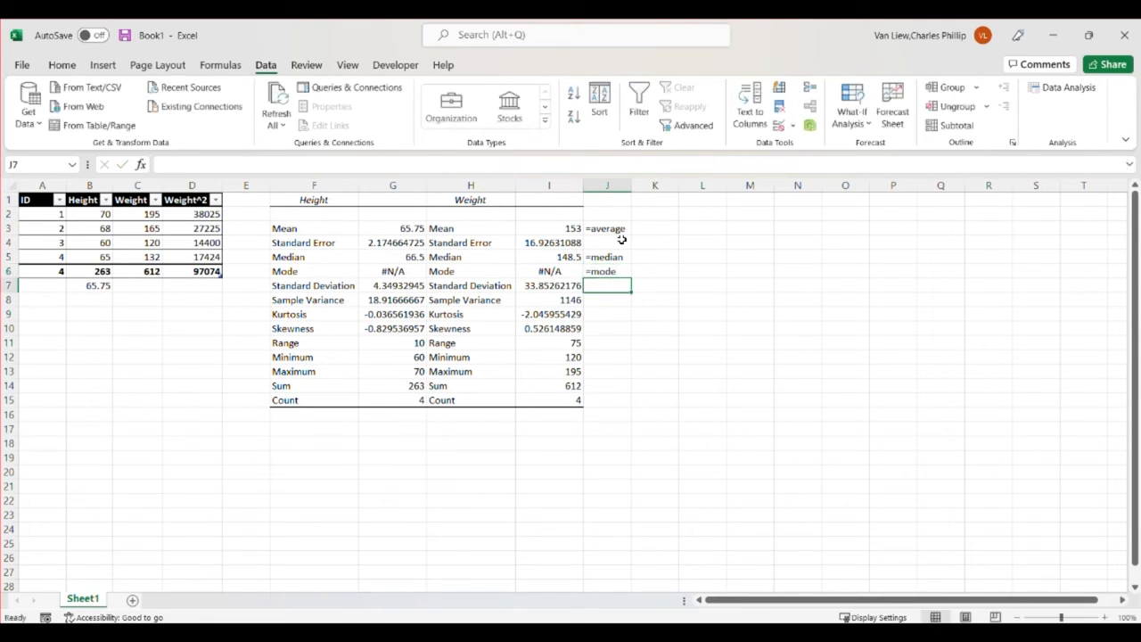
Enter =stdev.s in J7 and =stdev.p in K7 as plain text beside the Standard Deviation row
{"action": "type", "text": "'=s"}
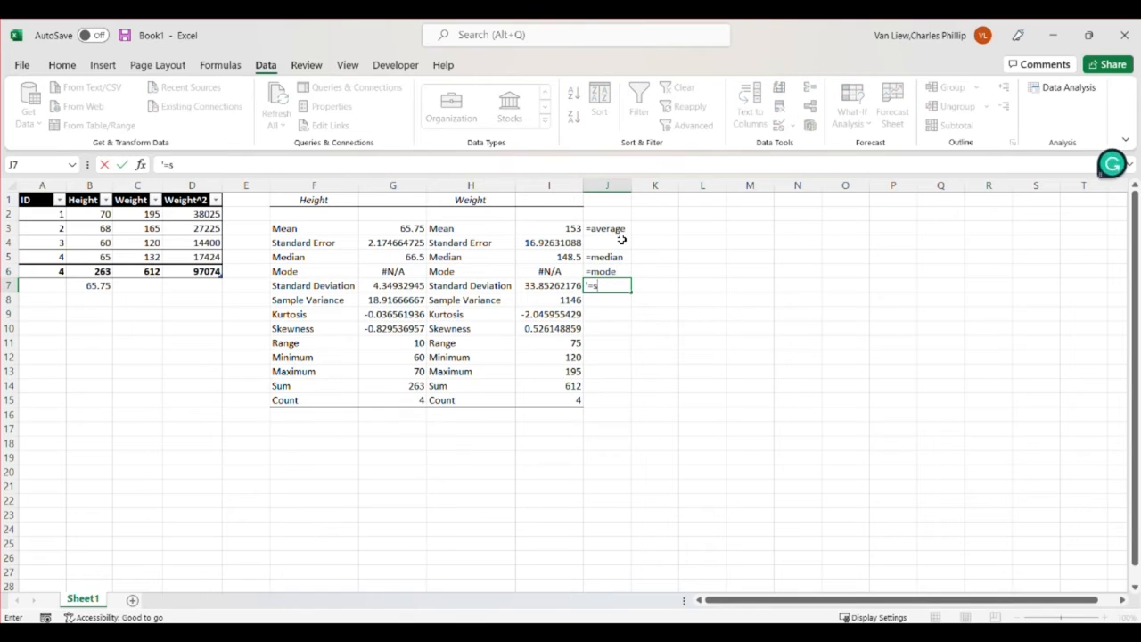
{"action": "type", "text": "tdev.s"}
{"action": "key", "text": "Tab"}
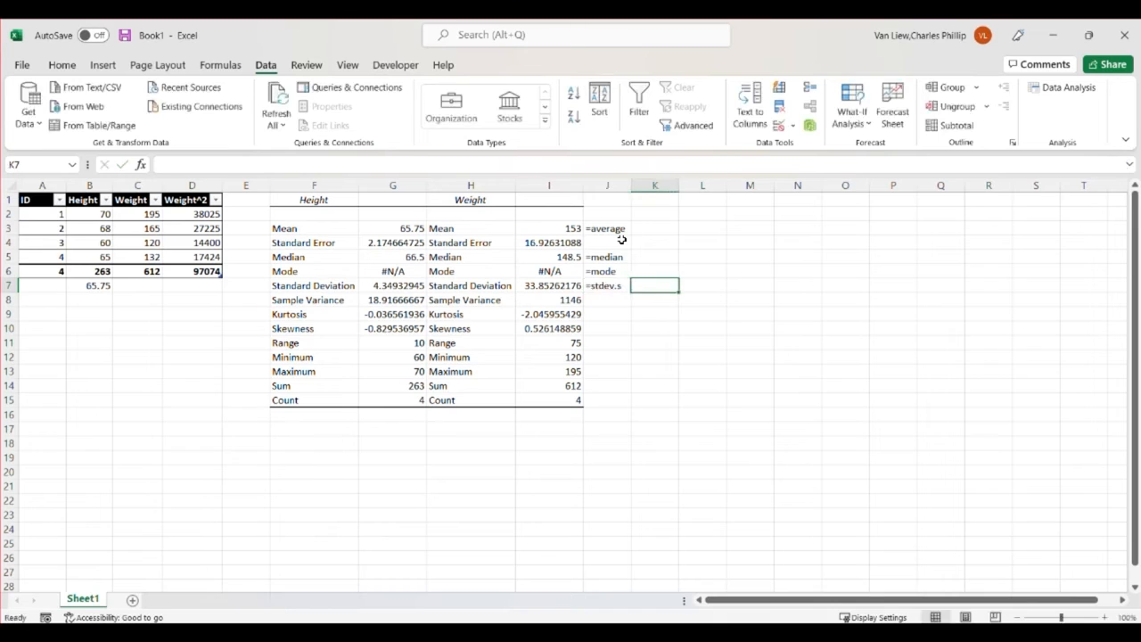
{"action": "type", "text": "'=stdev."}
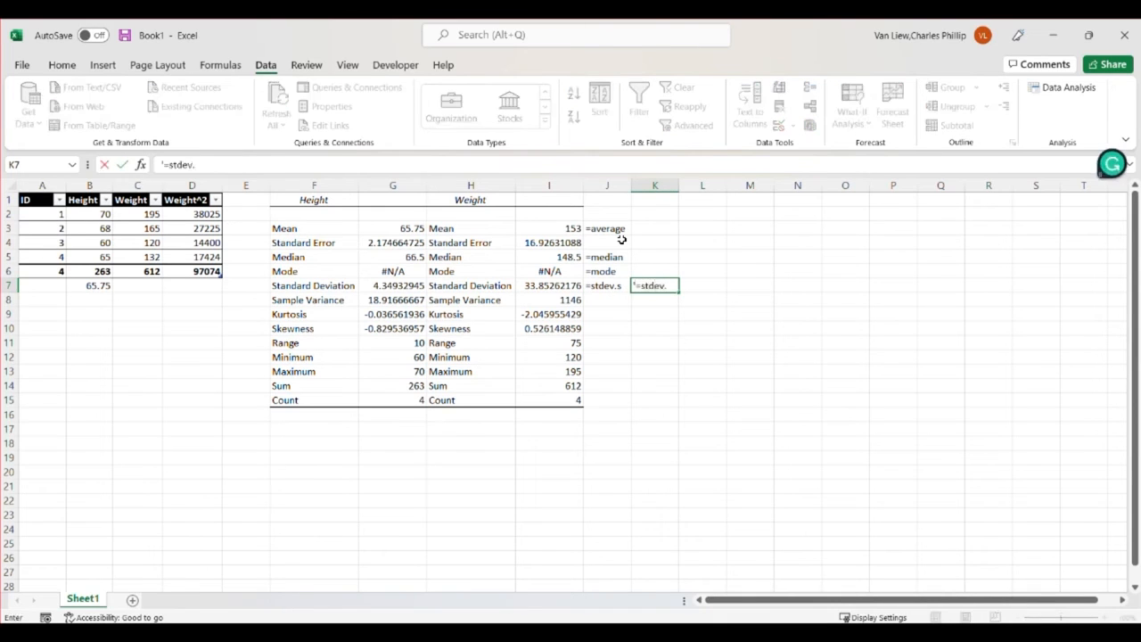
{"action": "type", "text": "p"}
{"action": "key", "text": "Return"}
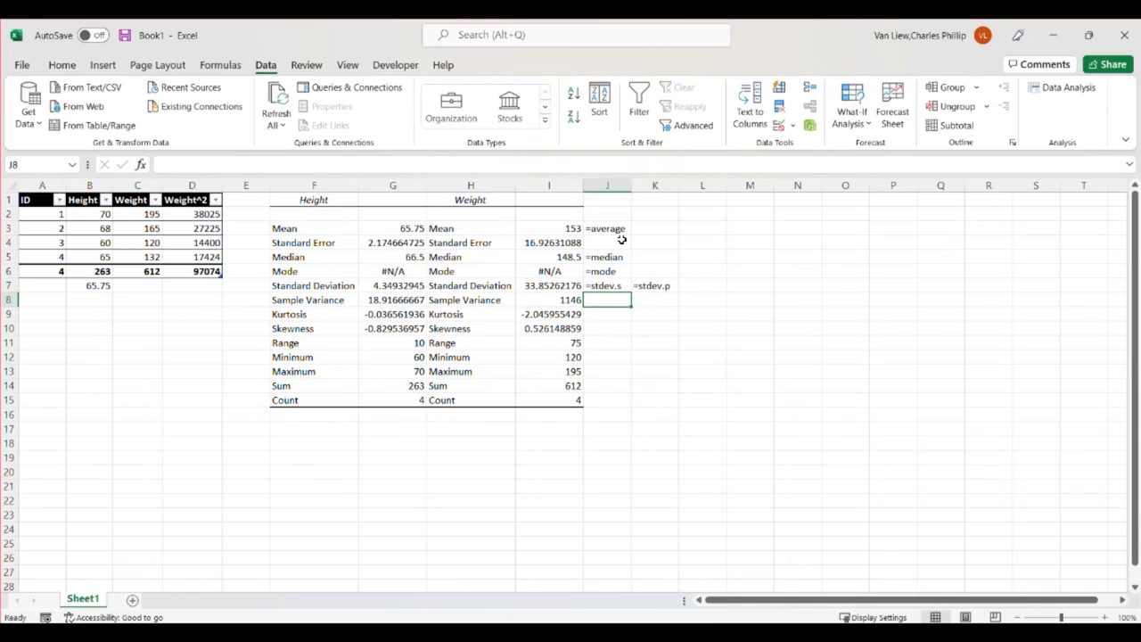
Enter =var.s in J8 and =var.p in K8 as plain text beside the Sample Variance row
{"action": "type", "text": "'=var.s"}
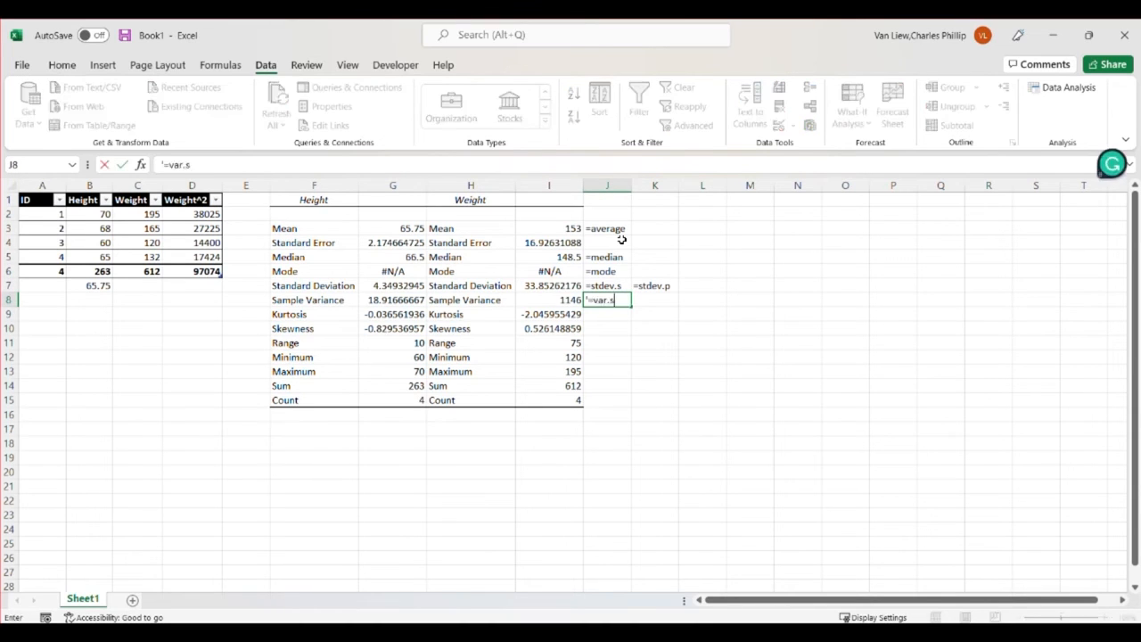
{"action": "key", "text": "Tab"}
{"action": "type", "text": "'=var.p"}
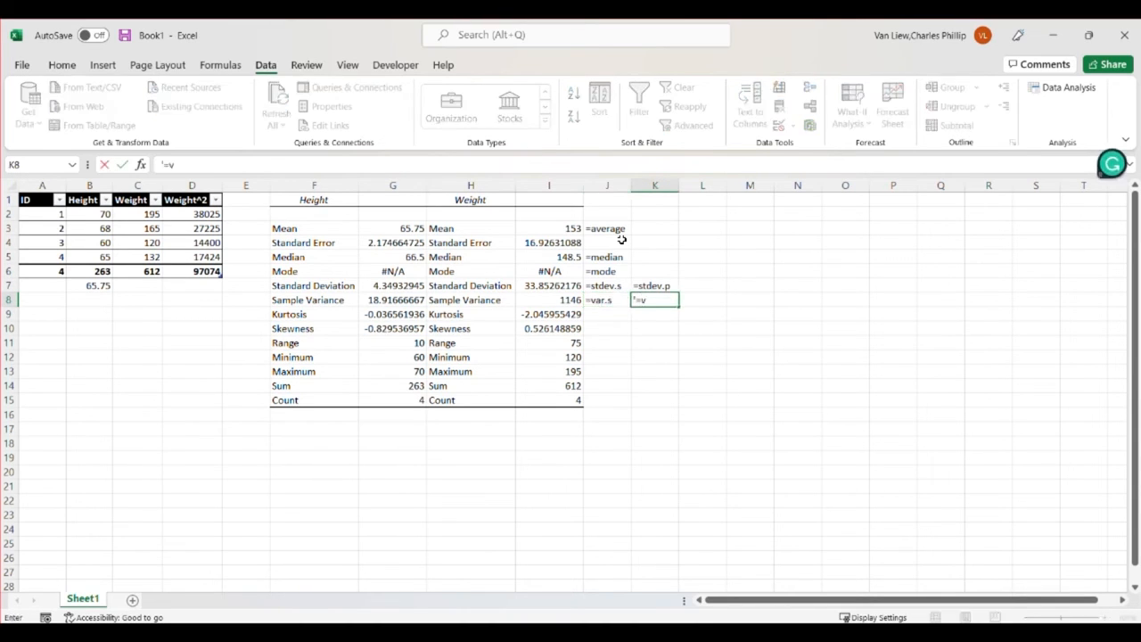
{"action": "key", "text": "Return"}
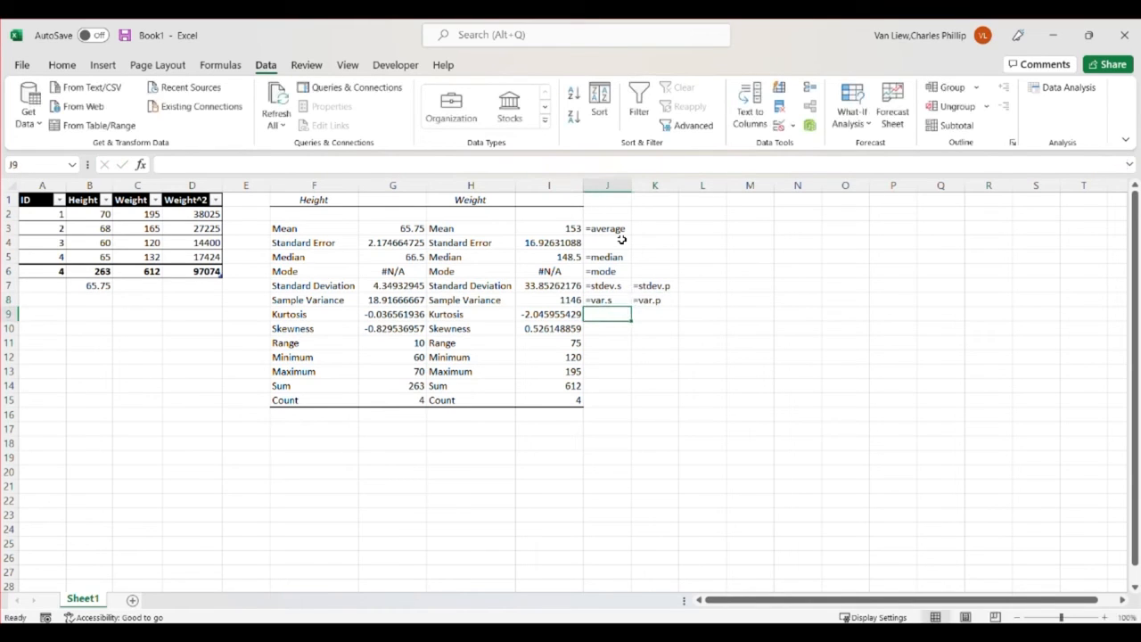
Enter =min in J12 and =max in J13 as plain text beside the Minimum and Maximum rows
{"action": "key", "text": "Down"}
{"action": "key", "text": "Down"}
{"action": "key", "text": "Down"}
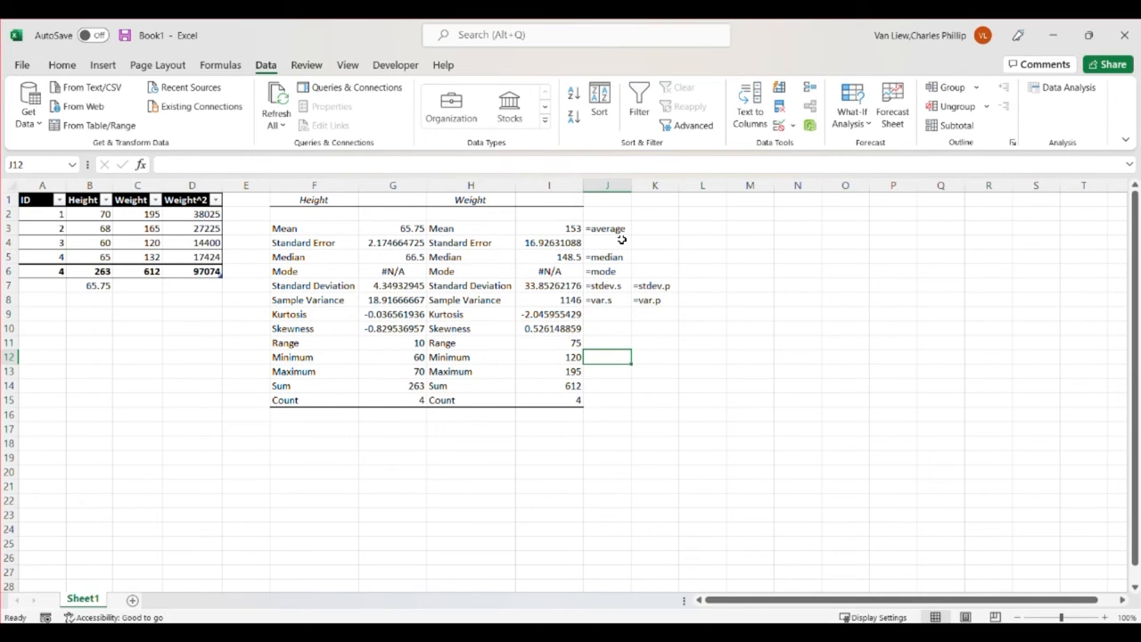
{"action": "type", "text": "'="}
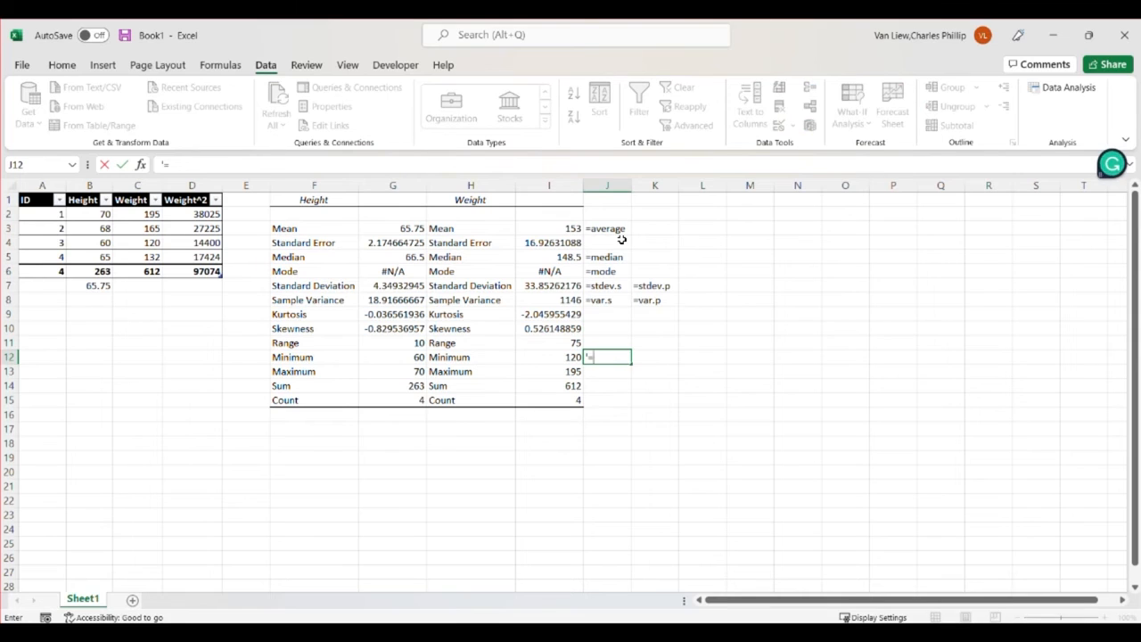
{"action": "type", "text": "min("}
{"action": "key", "text": "BackSpace"}
{"action": "key", "text": "Return"}
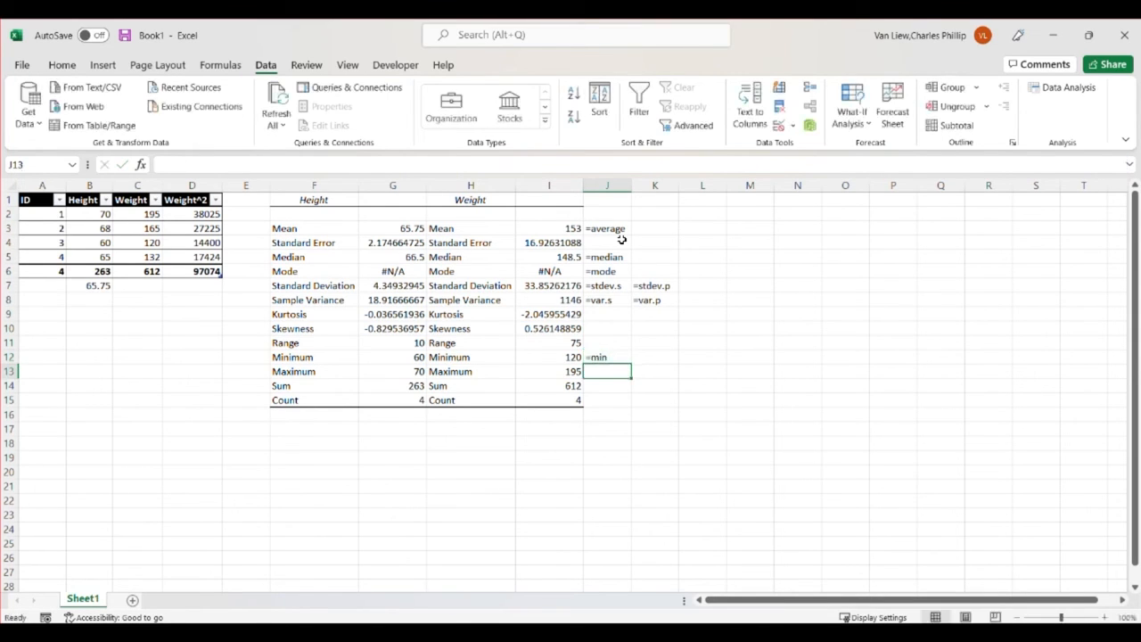
{"action": "type", "text": "'"}
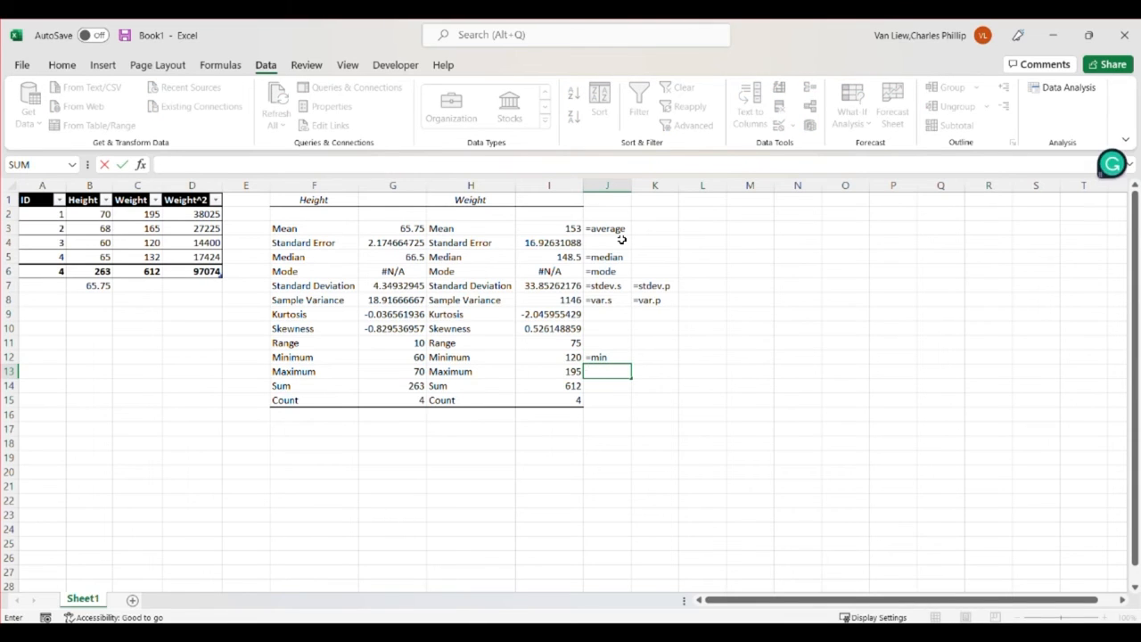
{"action": "type", "text": "=max"}
{"action": "key", "text": "Return"}
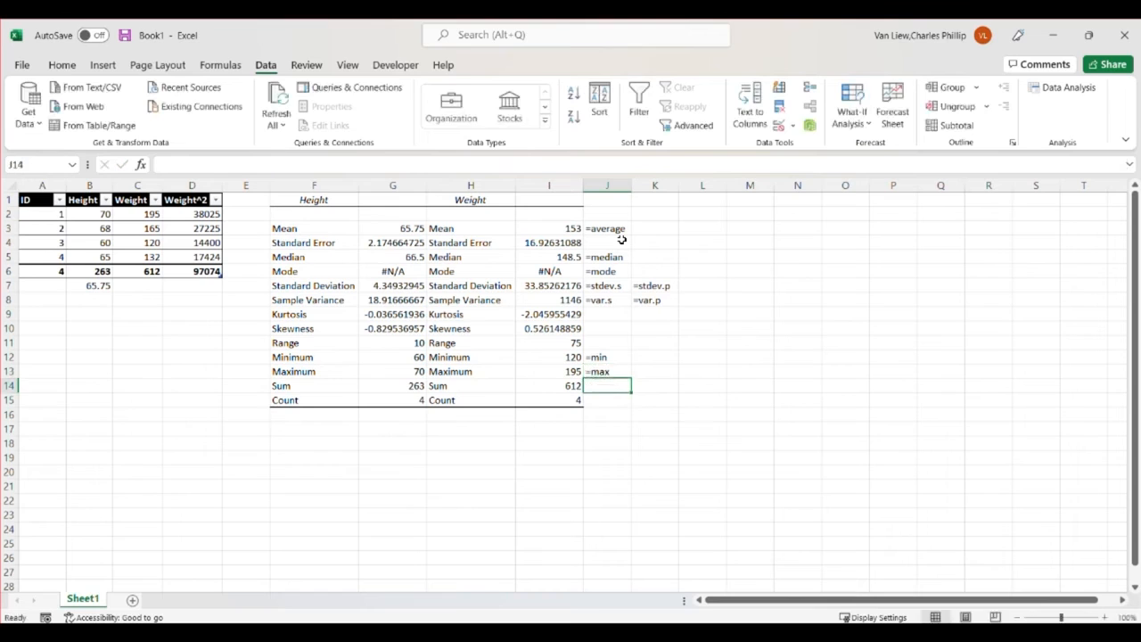
Enter =sum in J14 and =counta in J15 as plain text beside the Sum and Count rows
{"action": "type", "text": "'=sum"}
{"action": "key", "text": "Return"}
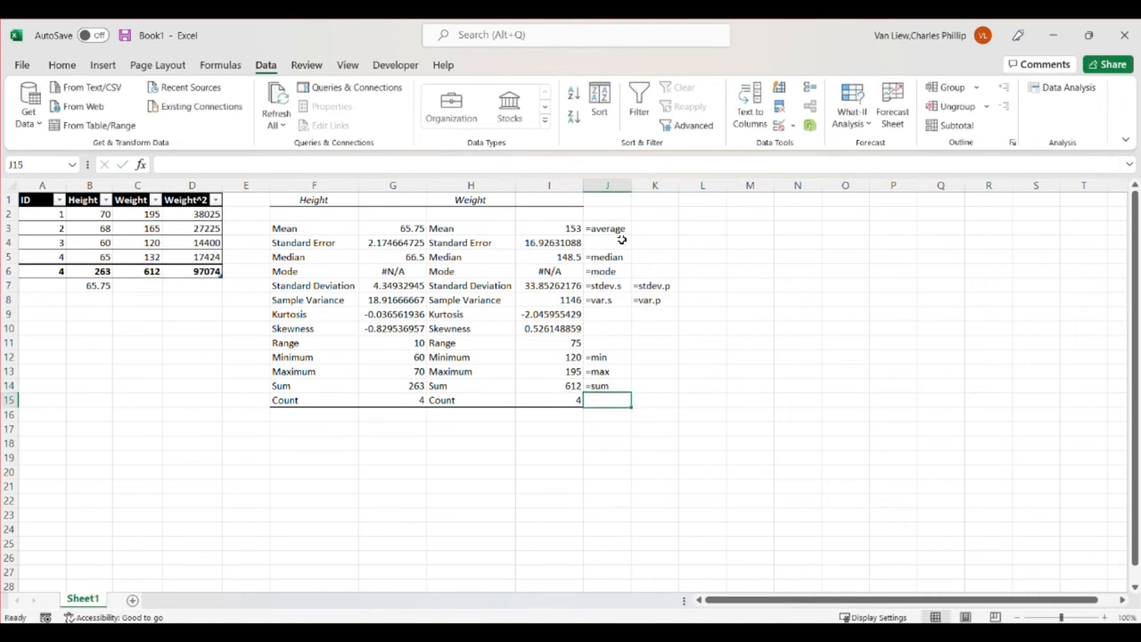
{"action": "type", "text": "'=count"}
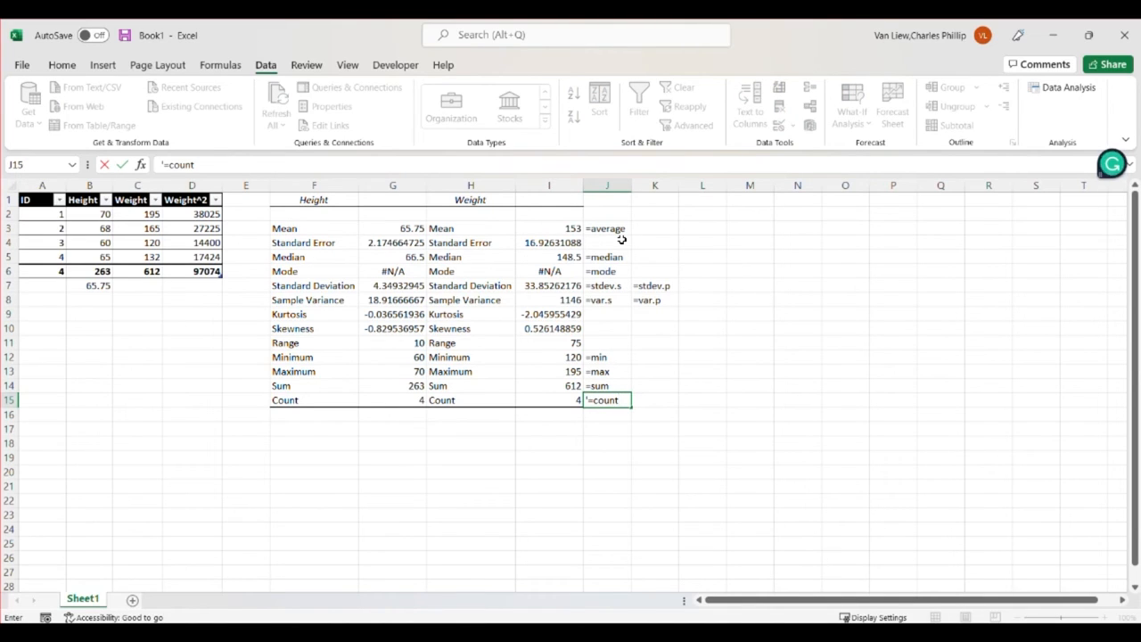
{"action": "type", "text": "a"}
{"action": "key", "text": "Return"}
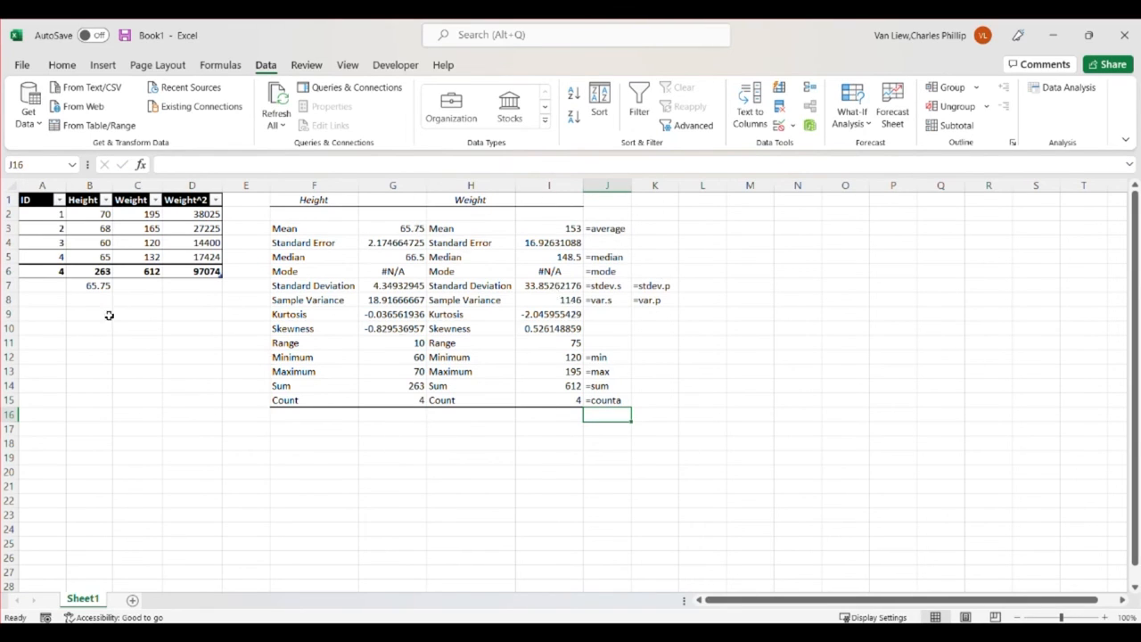
Calculate the square of the summed Height values in B12 with =sum(Table1[Height])^2
{"action": "left_click", "coordinate": [104, 357]}
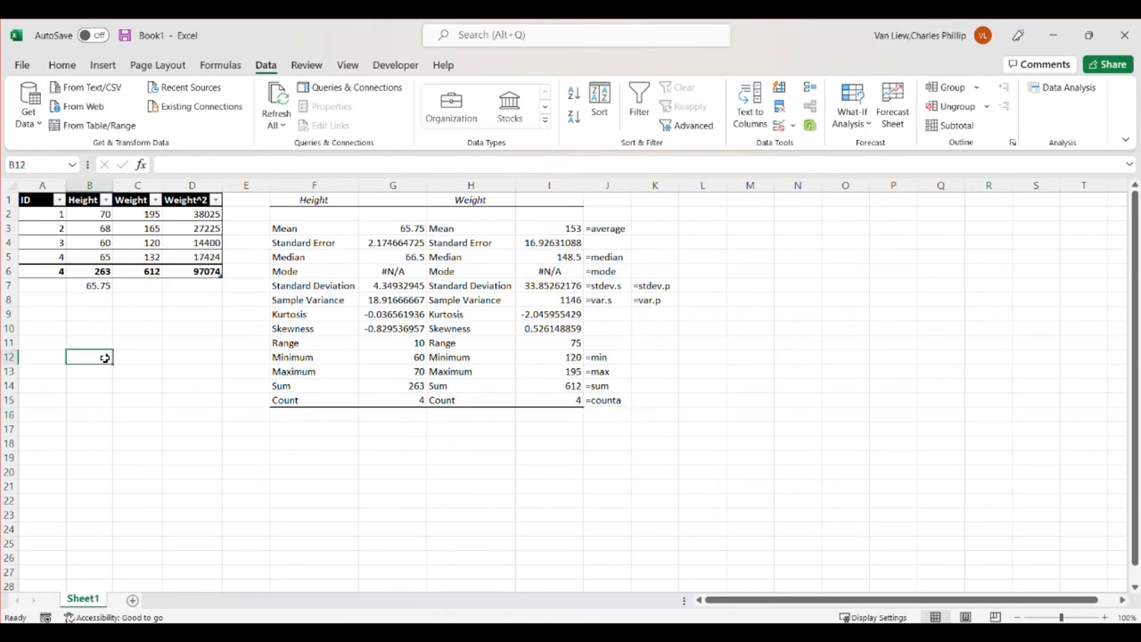
{"action": "type", "text": "="}
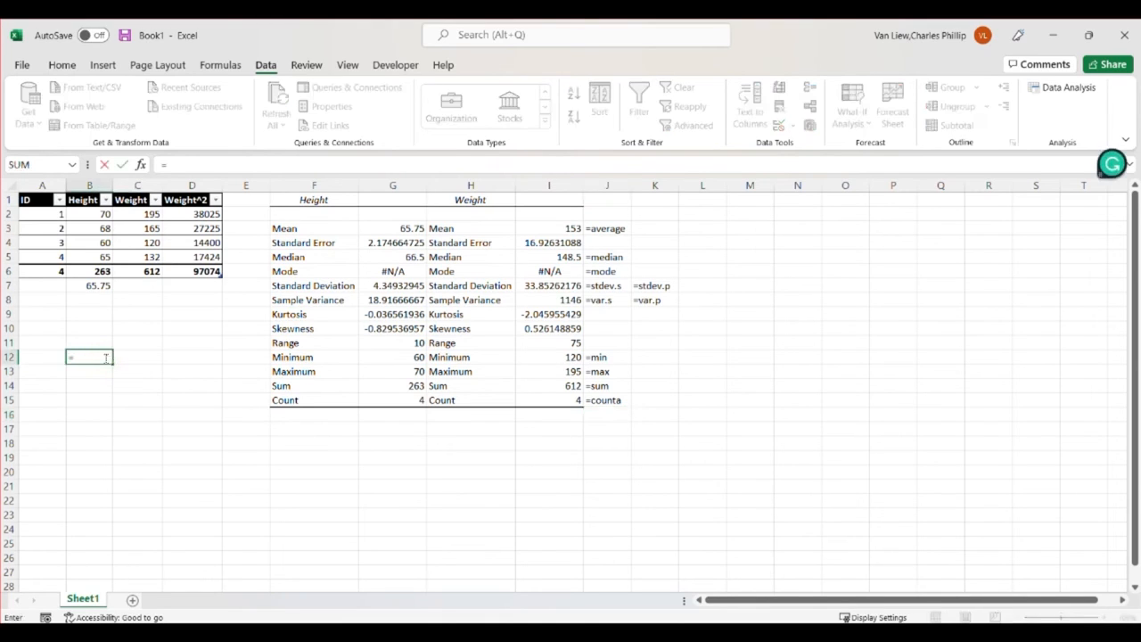
{"action": "type", "text": "("}
{"action": "key", "text": "BackSpace"}
{"action": "type", "text": "sum("}
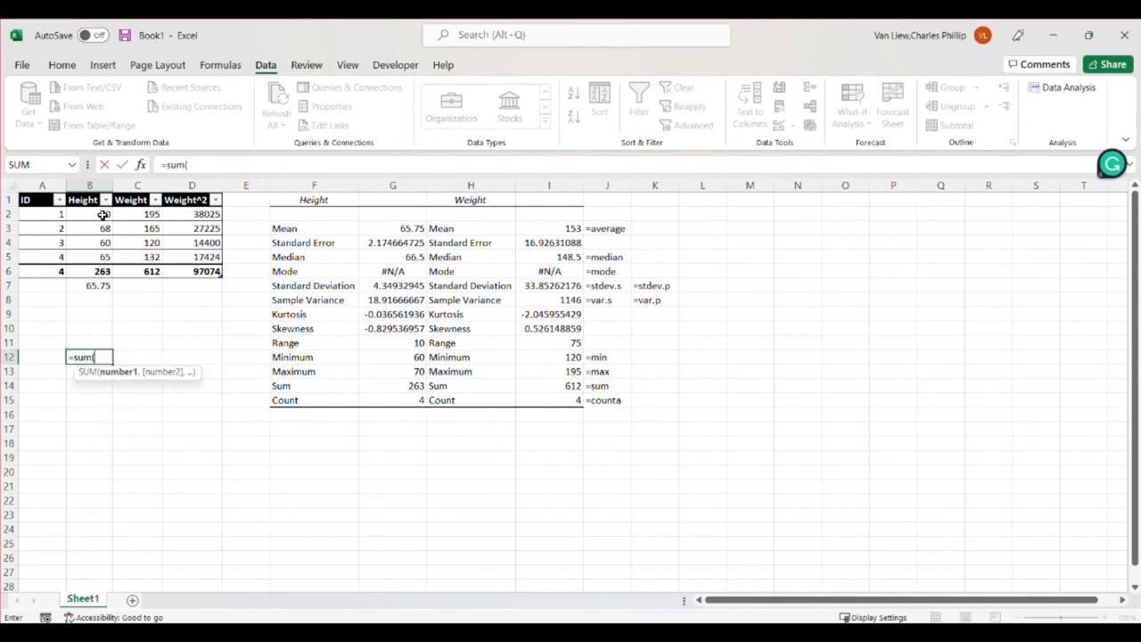
{"action": "left_click_drag", "start_coordinate": [103, 215], "coordinate": [104, 255]}
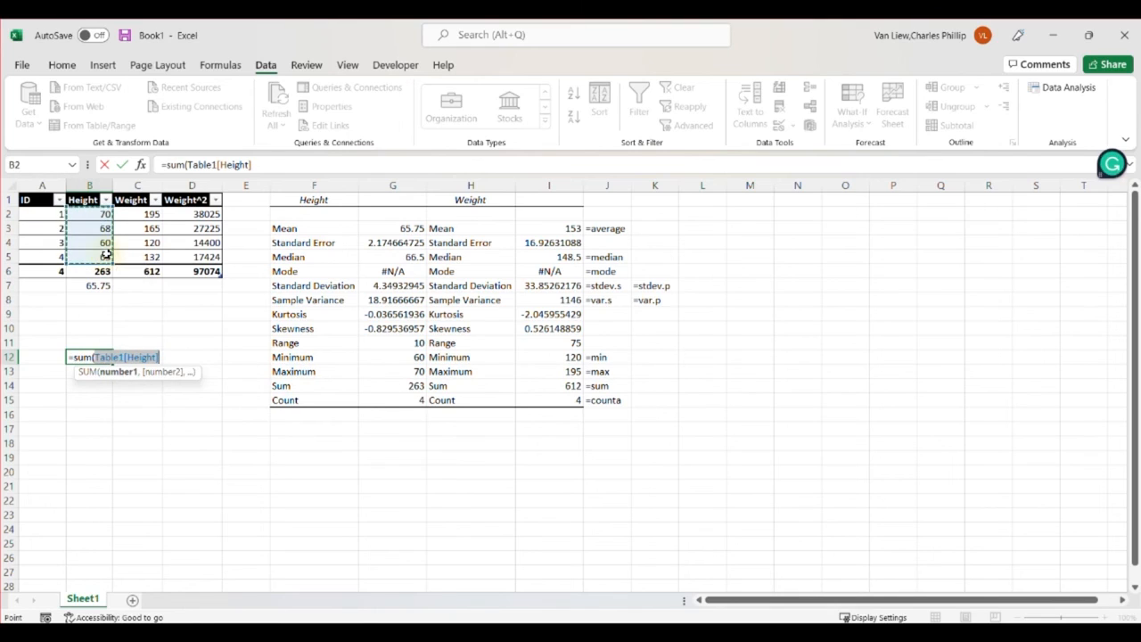
{"action": "type", "text": ")^2"}
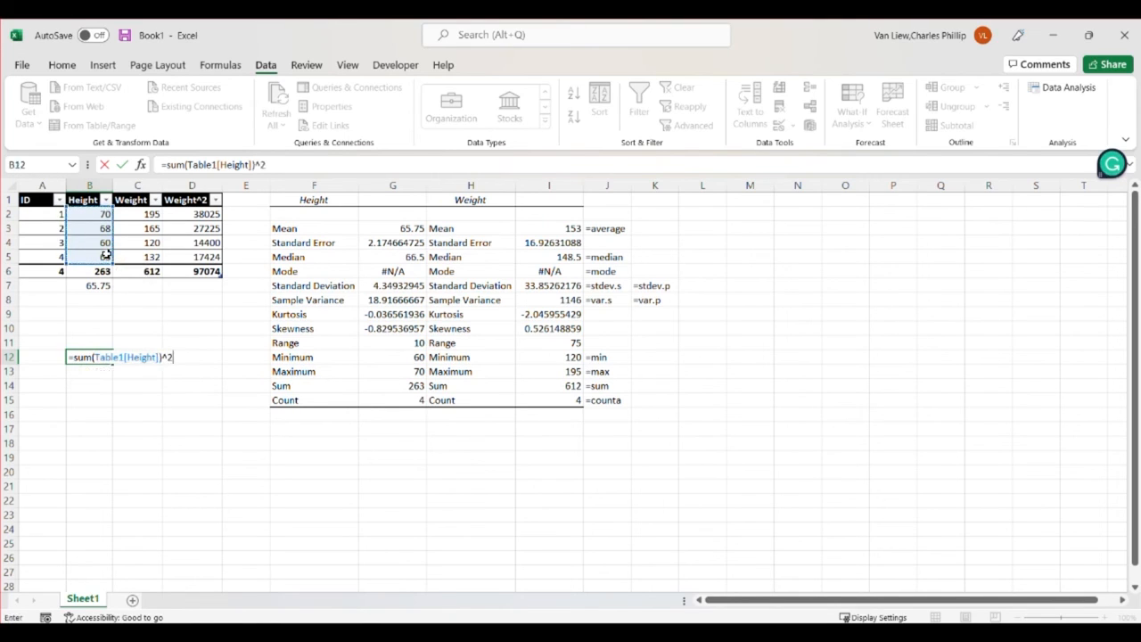
{"action": "key", "text": "Return"}
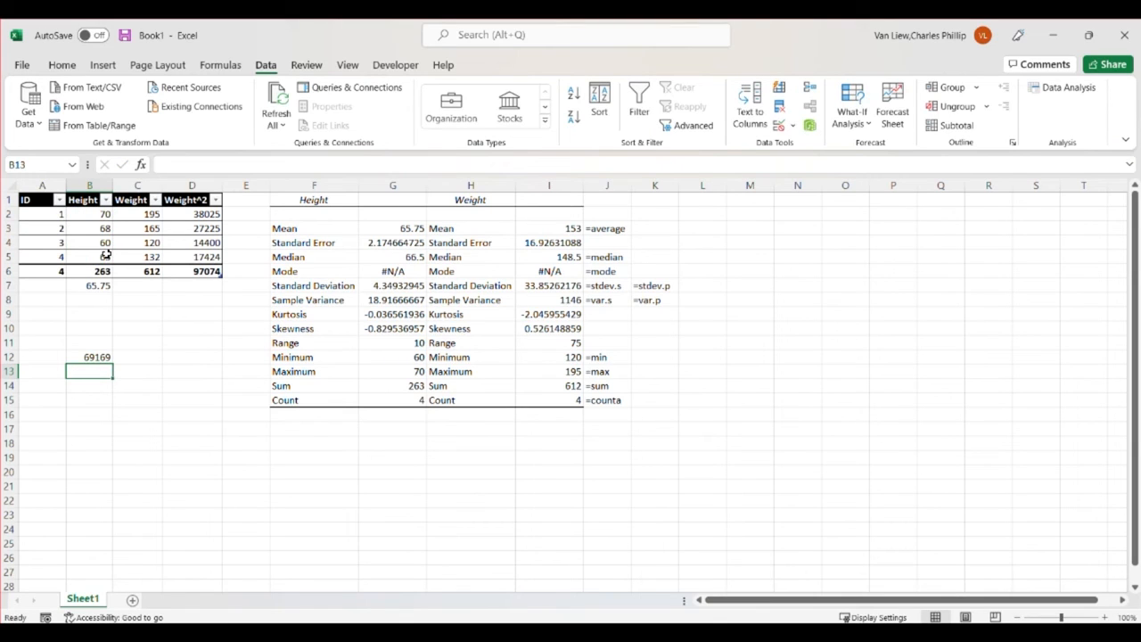
Calculate the sum of the squared Height values in B13 with =B2^2+B3^2+B4^2+B5^2 and compare it with B12
{"action": "type", "text": "="}
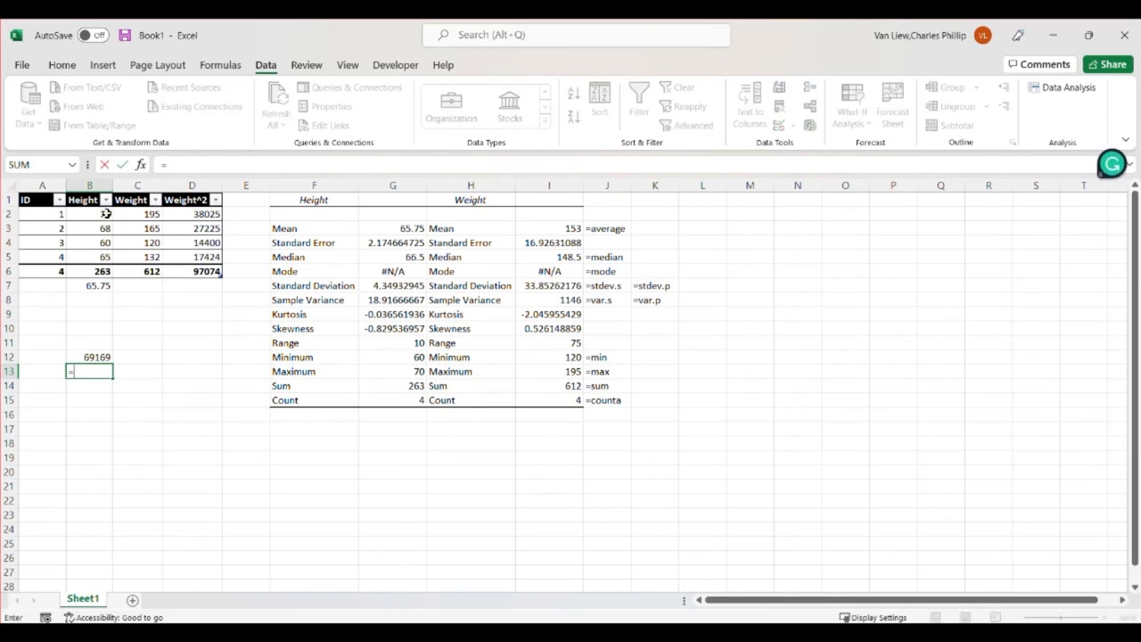
{"action": "left_click", "coordinate": [107, 214]}
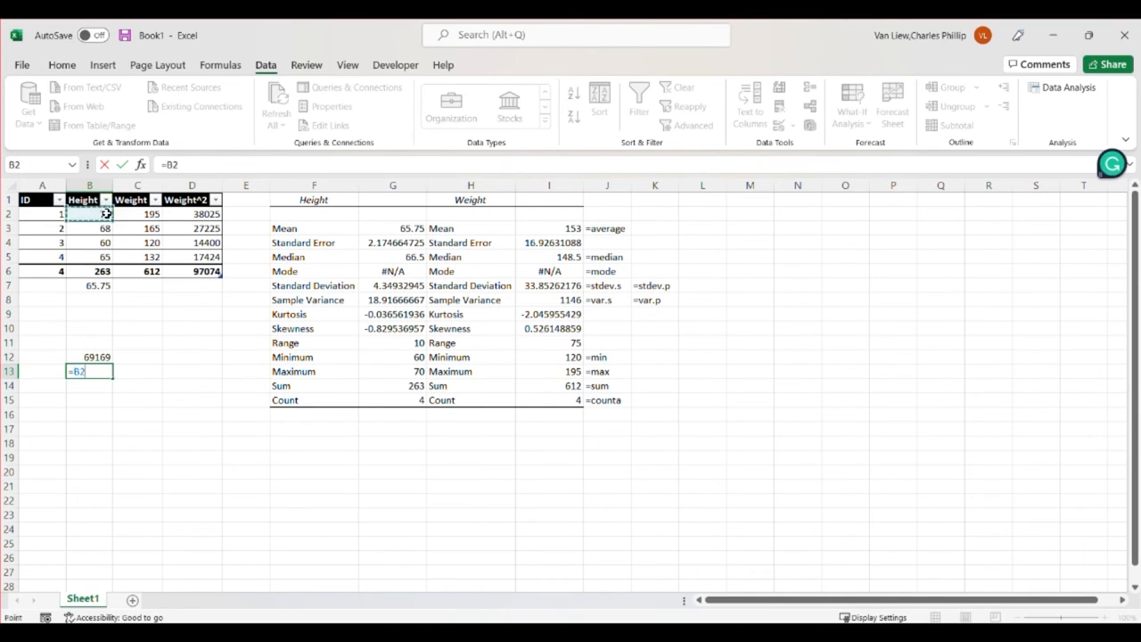
{"action": "type", "text": "^2+"}
{"action": "left_click", "coordinate": [105, 229]}
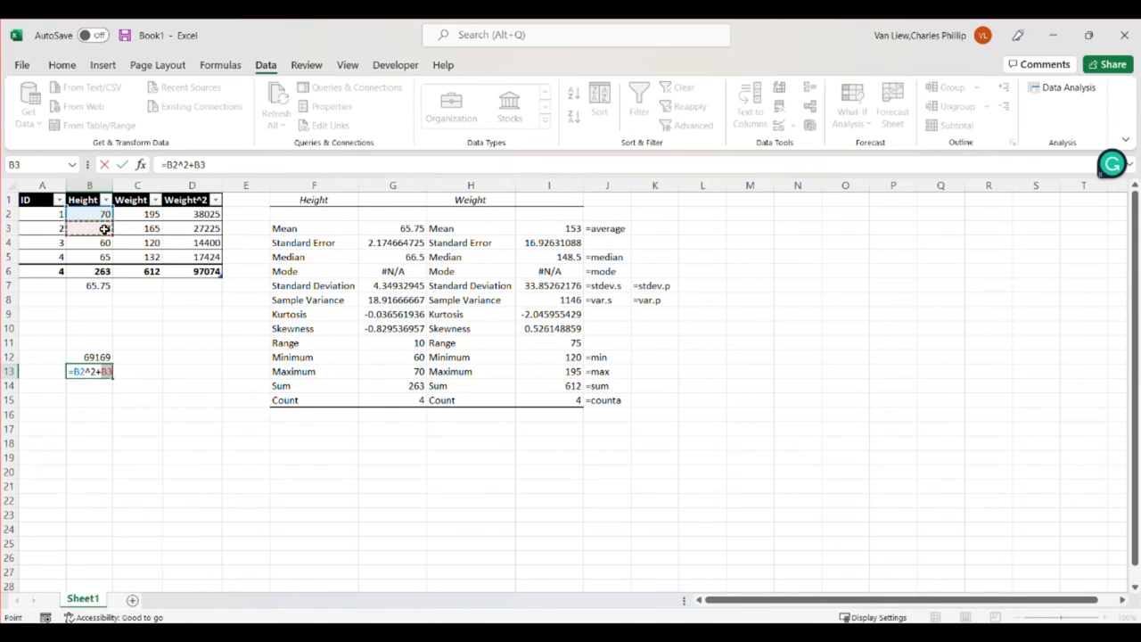
{"action": "type", "text": "^2+"}
{"action": "left_click", "coordinate": [105, 243]}
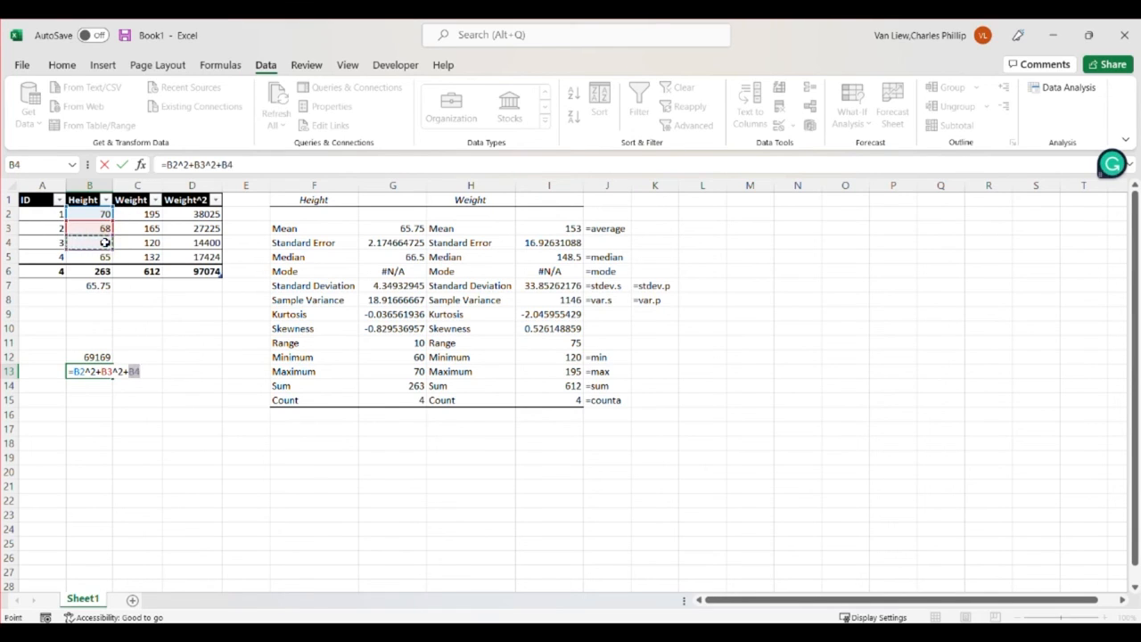
{"action": "type", "text": "^2+"}
{"action": "left_click", "coordinate": [104, 257]}
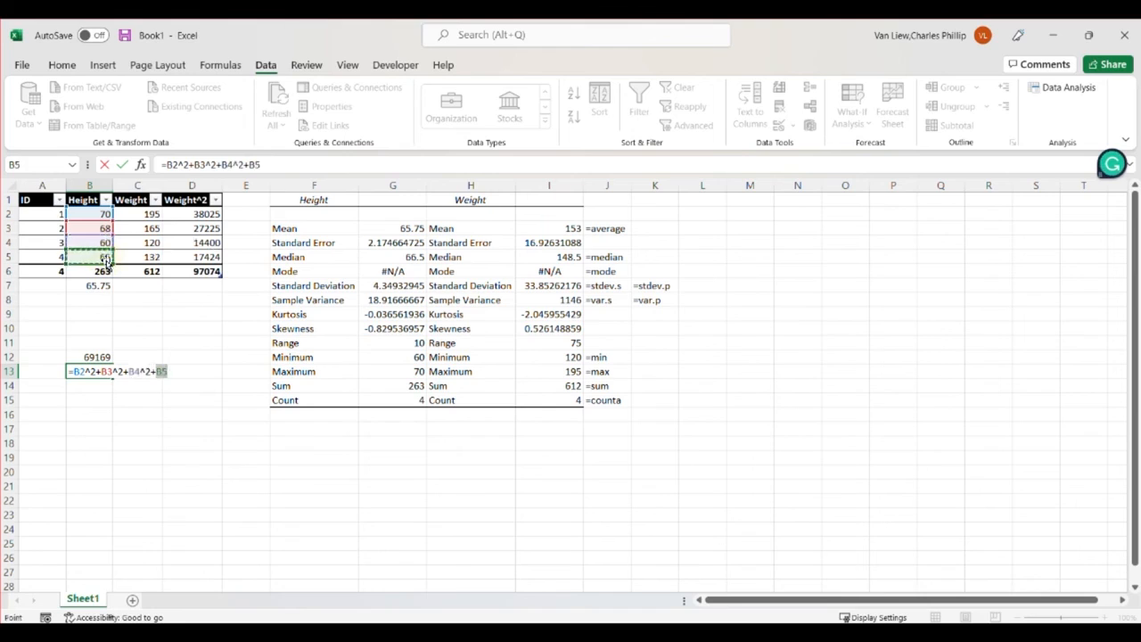
{"action": "type", "text": "^2"}
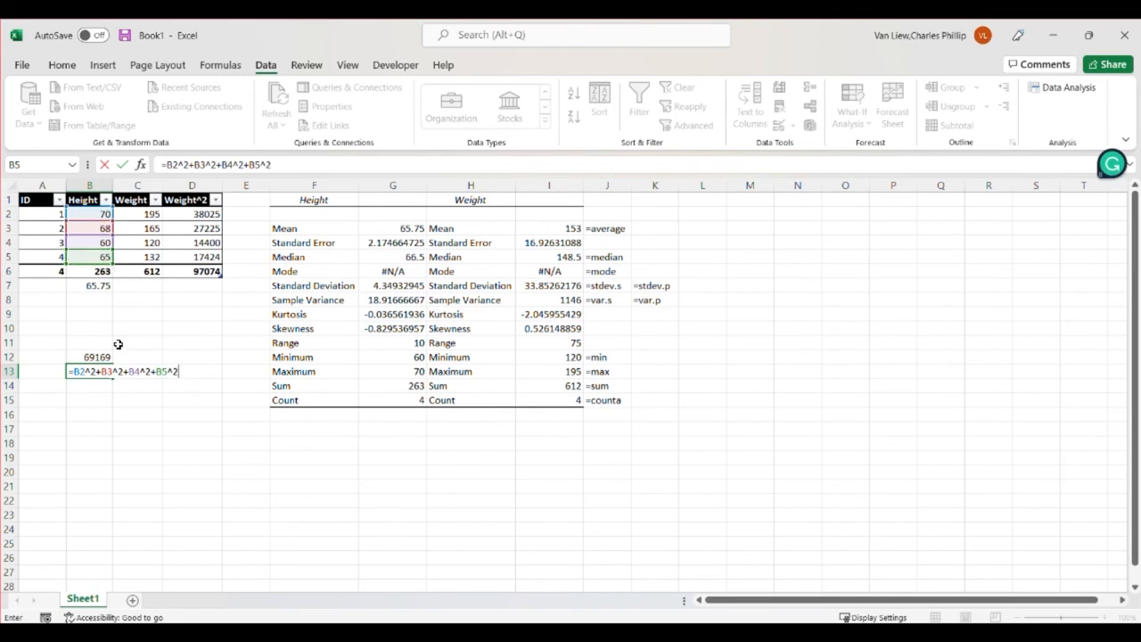
{"action": "left_click", "coordinate": [159, 373]}
{"action": "left_click", "coordinate": [77, 369]}
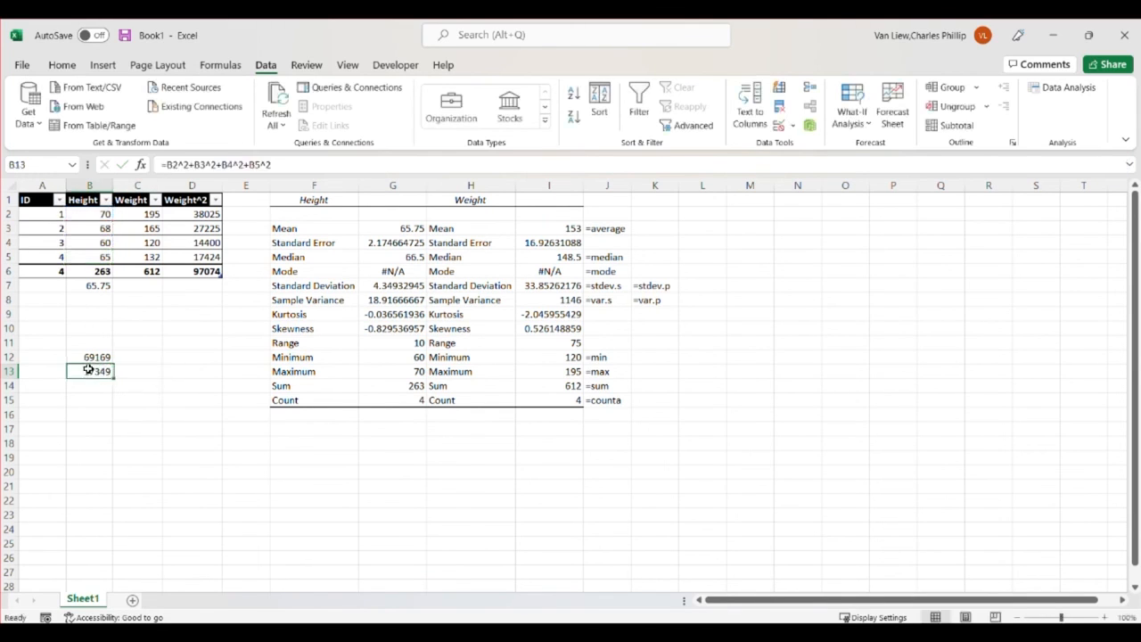
{"action": "left_click", "coordinate": [92, 357]}
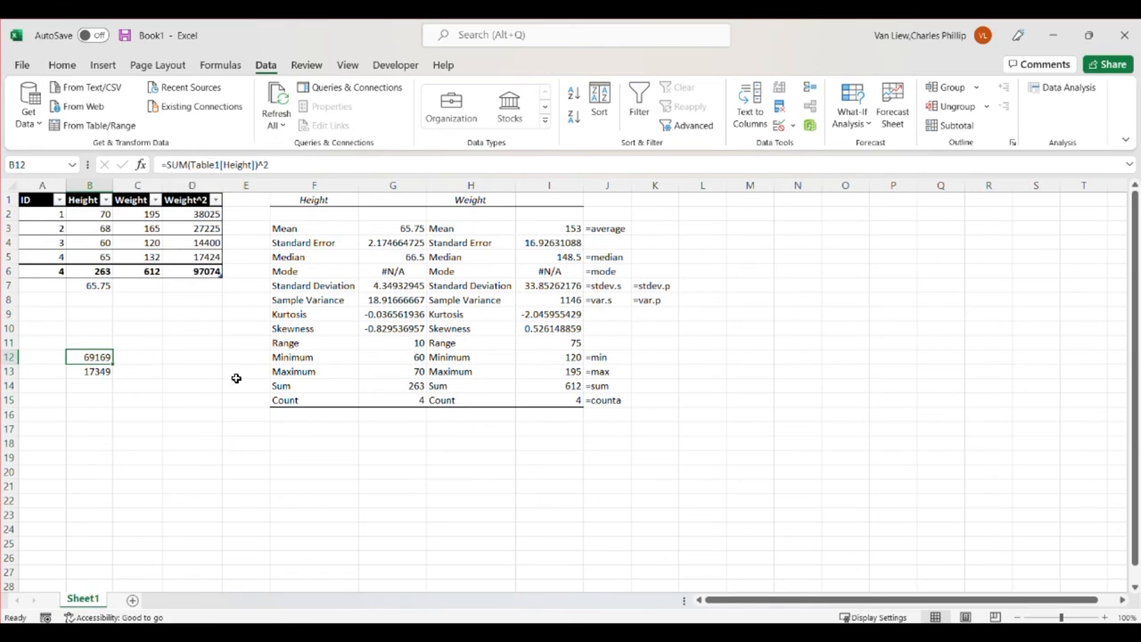
Square the Weight total in C7 with =Table1[[#Totals],[Weight]]^2 and compare it with the Weight^2 column and its total
{"action": "left_click_drag", "start_coordinate": [205, 214], "coordinate": [205, 249]}
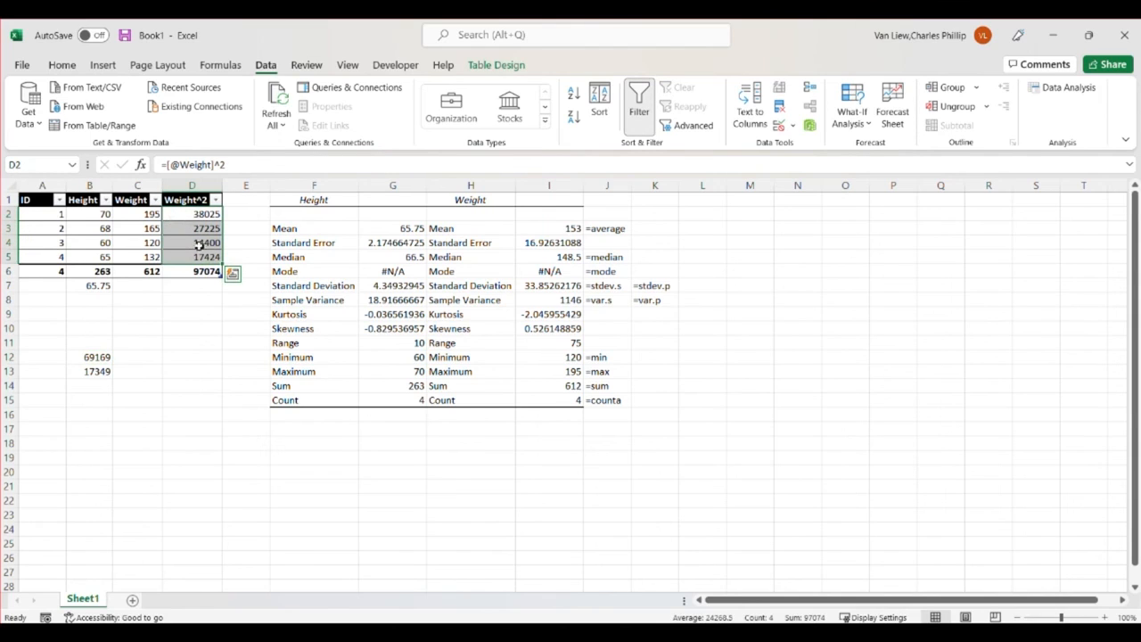
{"action": "left_click", "coordinate": [145, 284]}
{"action": "type", "text": "="}
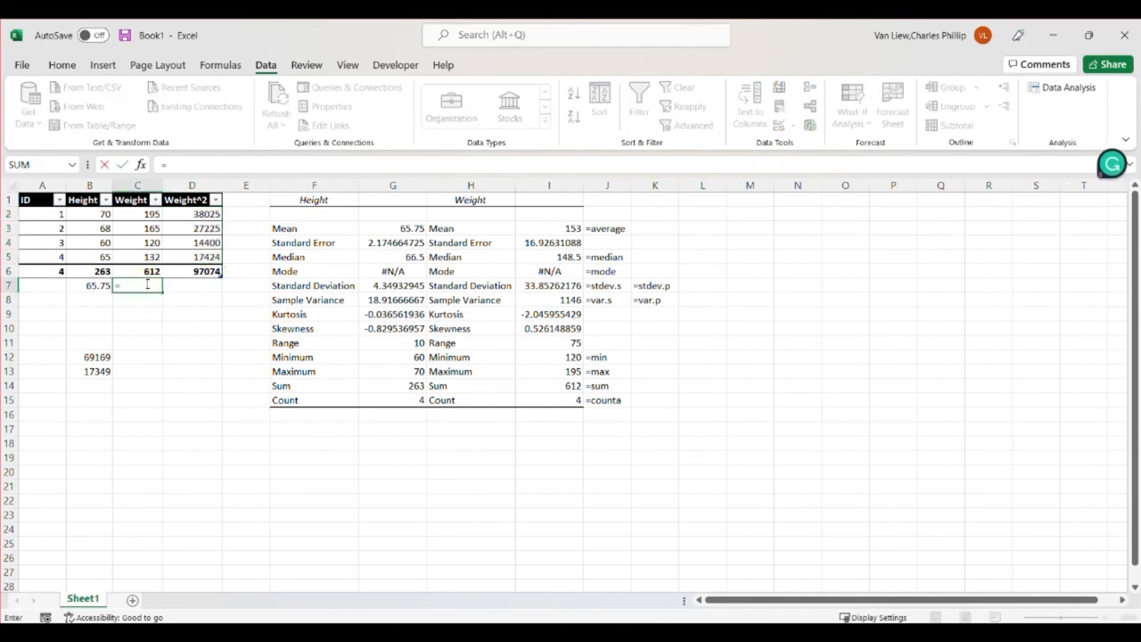
{"action": "left_click", "coordinate": [152, 271]}
{"action": "type", "text": "^2"}
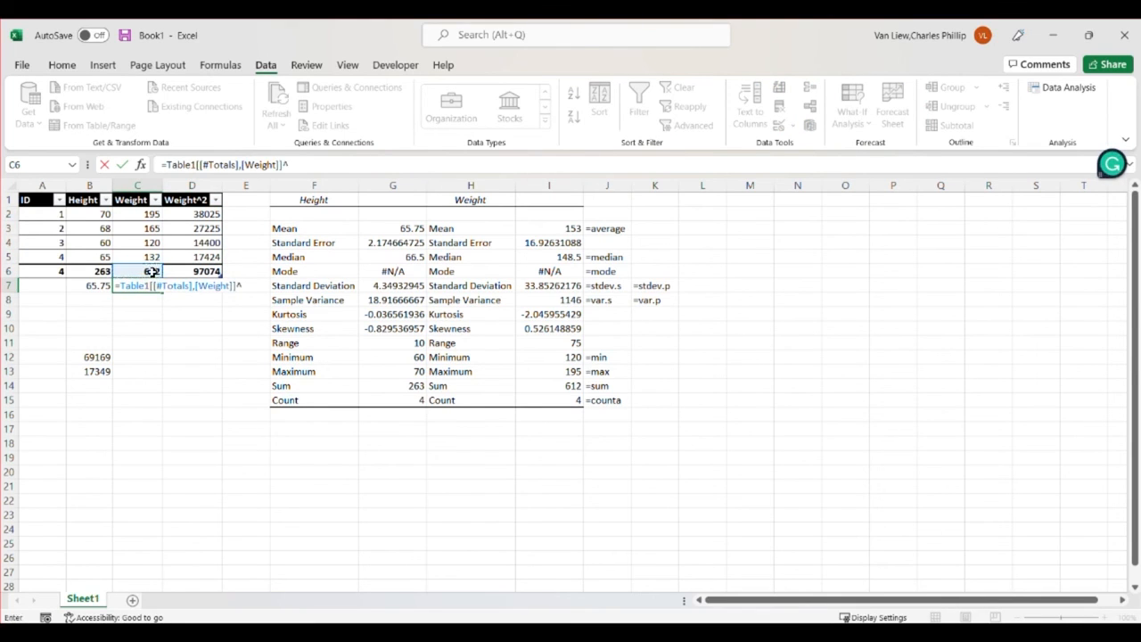
{"action": "key", "text": "Tab"}
{"action": "left_click", "coordinate": [156, 285]}
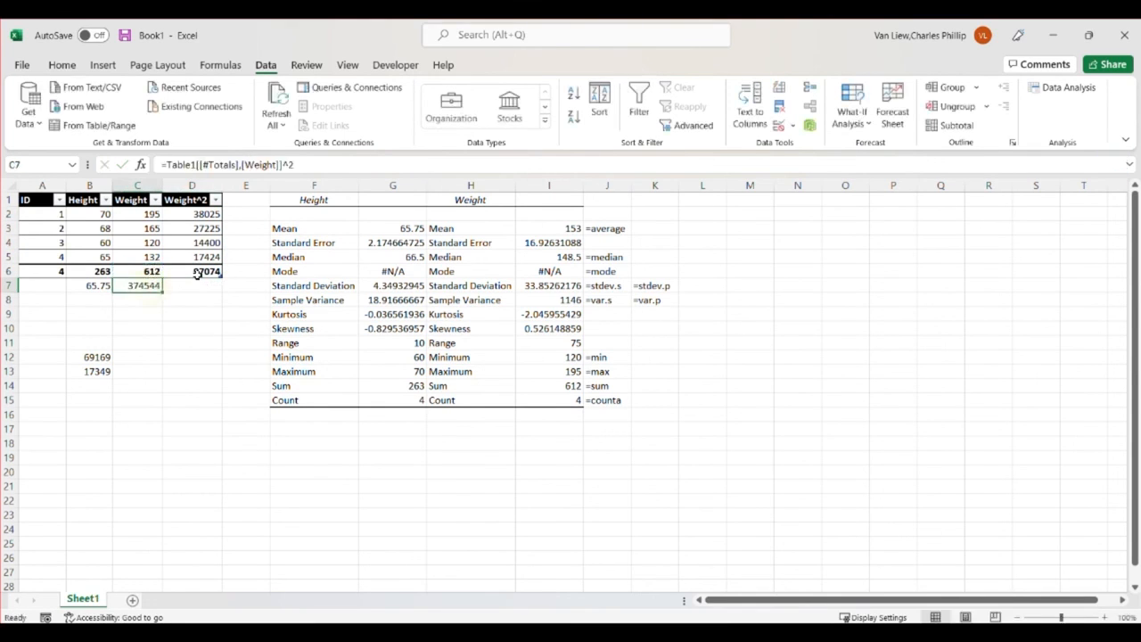
{"action": "left_click", "coordinate": [198, 271], "text": "ctrl"}
{"action": "left_click", "coordinate": [205, 367]}
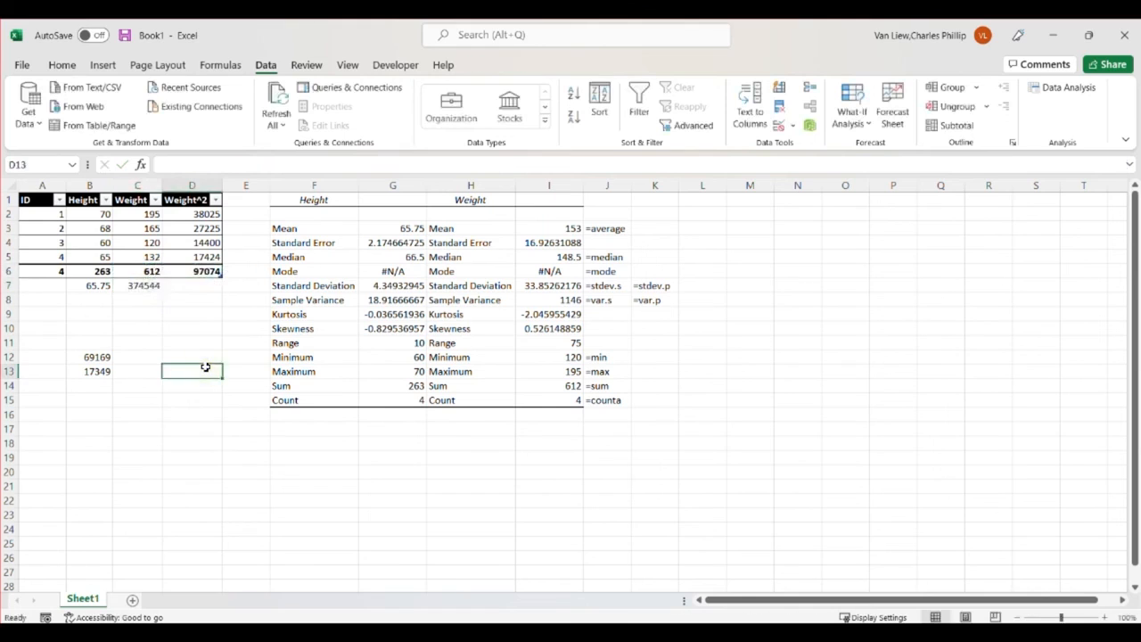
{"action": "left_click", "coordinate": [145, 420]}
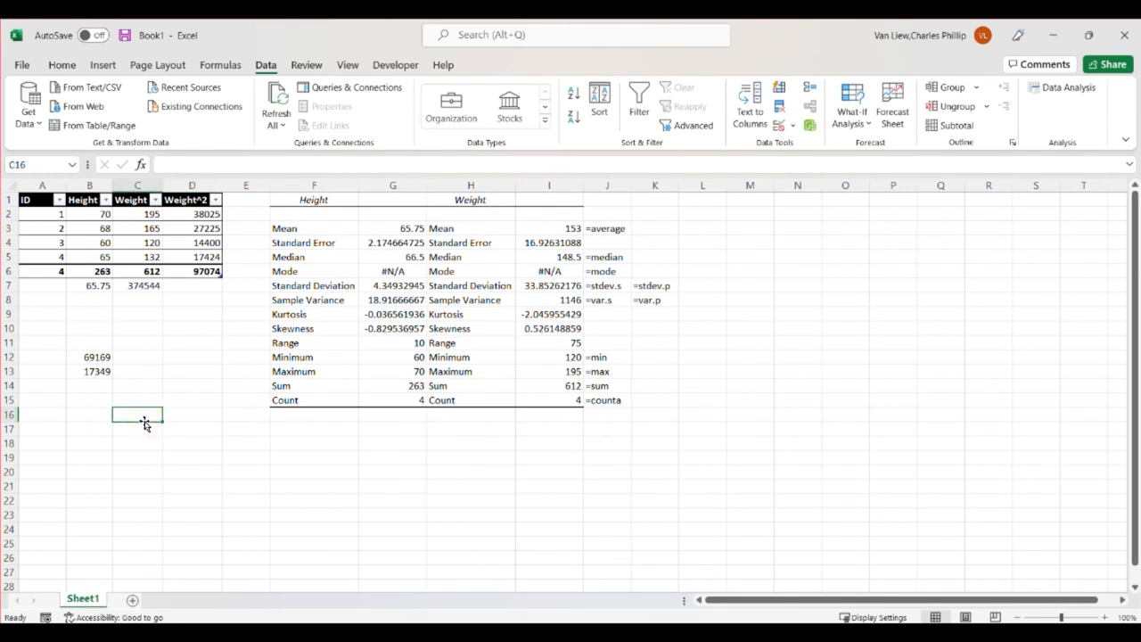
{"action": "type", "text": "^2"}
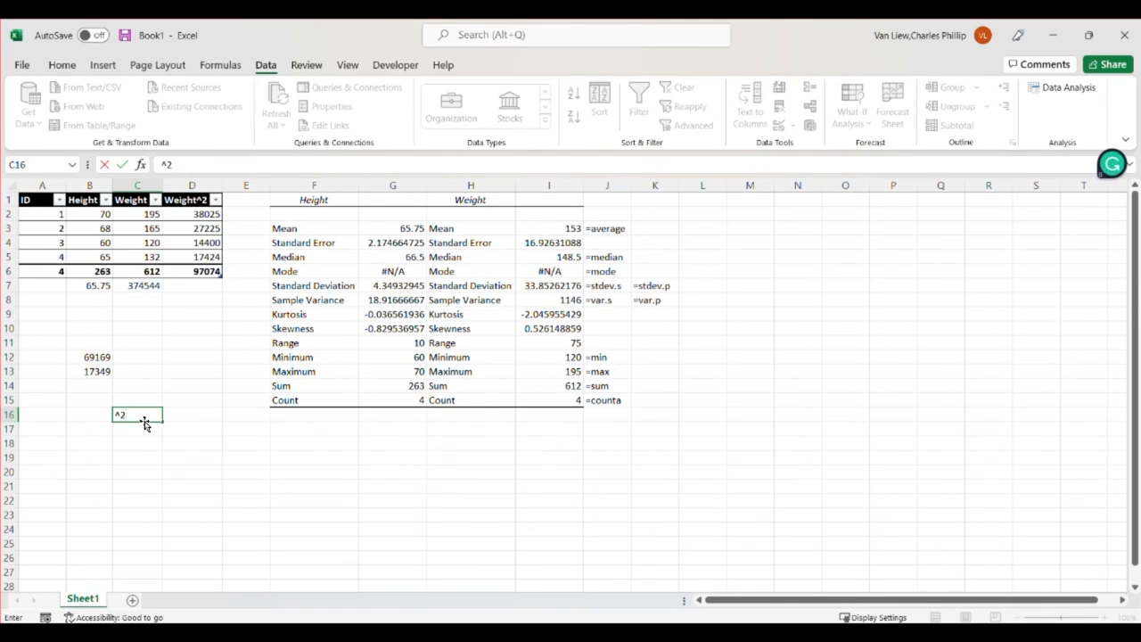
{"action": "key", "text": "BackSpace"}
{"action": "key", "text": "BackSpace"}
{"action": "left_click", "coordinate": [147, 427]}
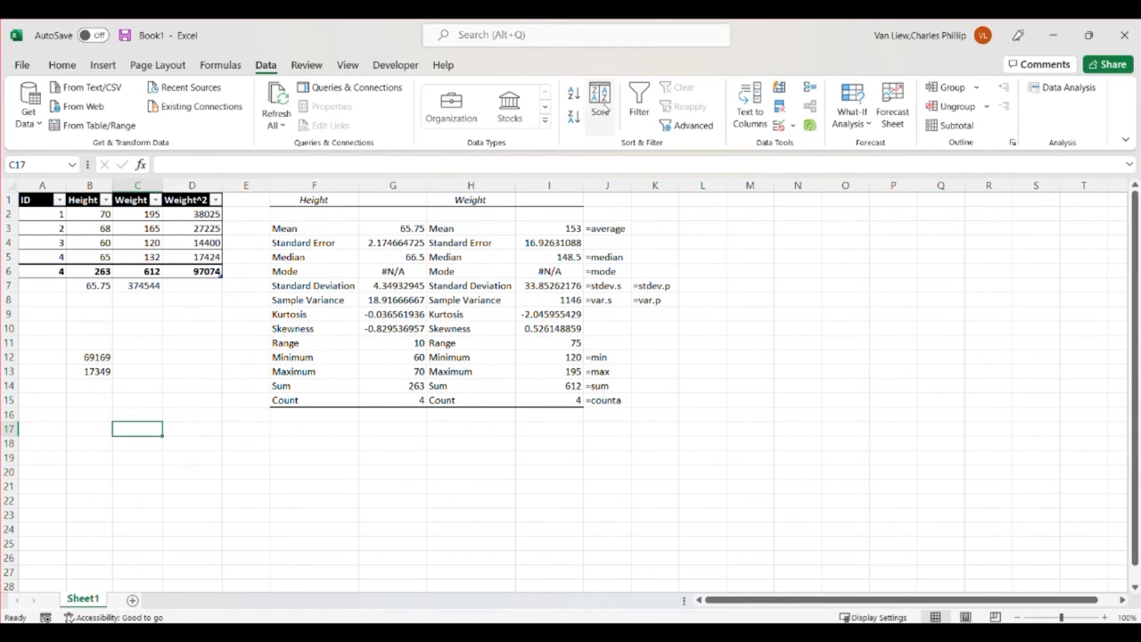
Sort the table by Weight^2 from smallest to largest, and re-sort it from largest to smallest
{"action": "left_click", "coordinate": [216, 200]}
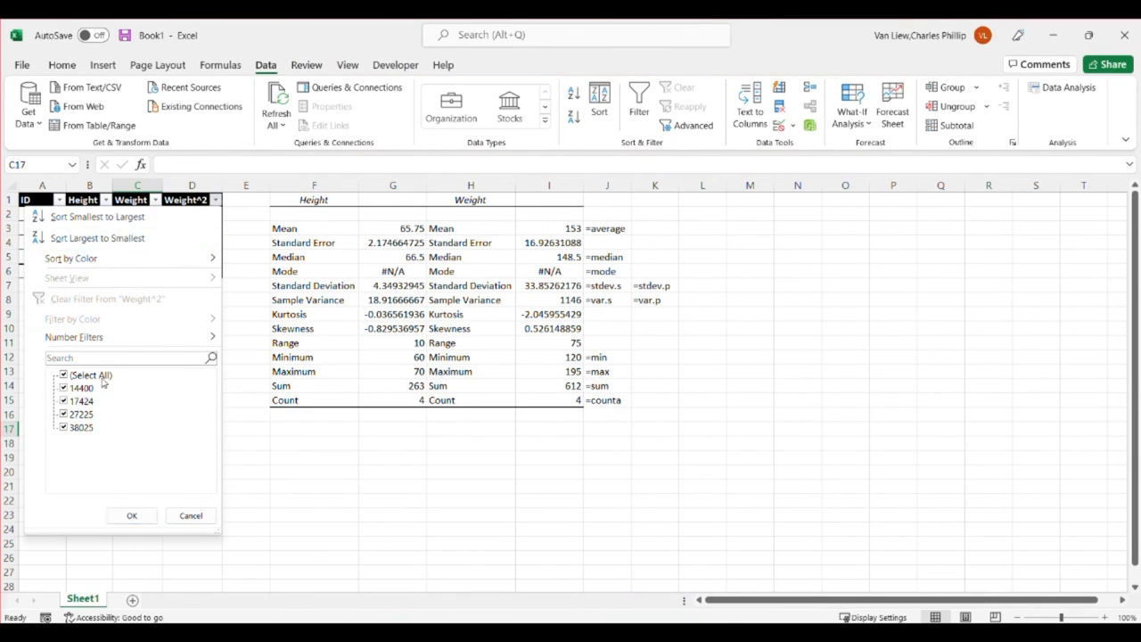
{"action": "left_click", "coordinate": [98, 217]}
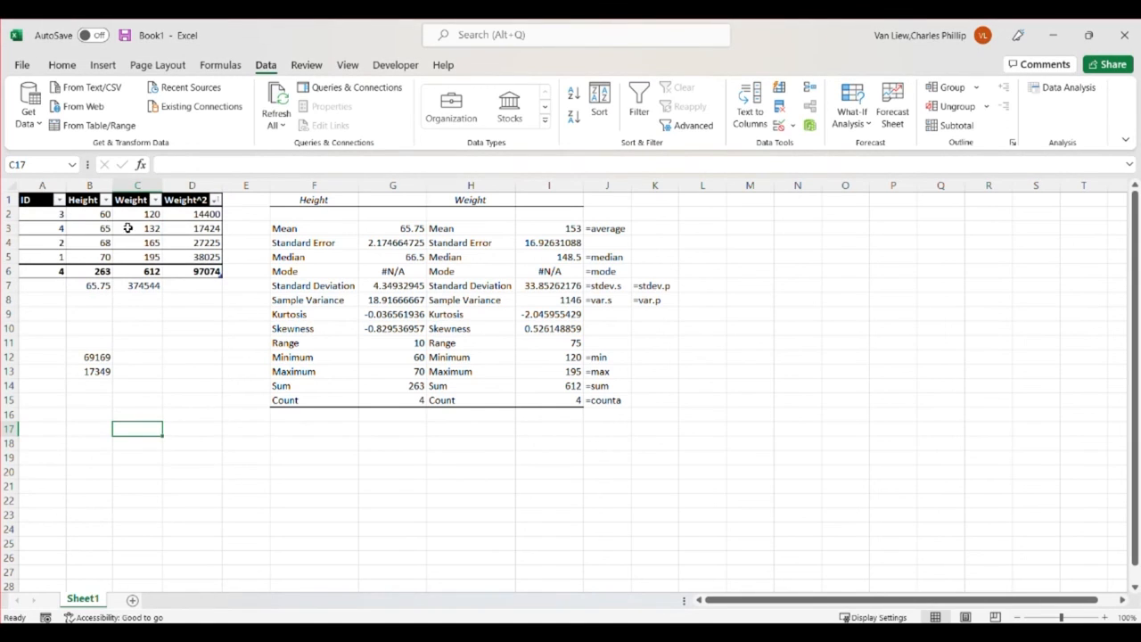
{"action": "left_click_drag", "start_coordinate": [52, 215], "coordinate": [184, 252]}
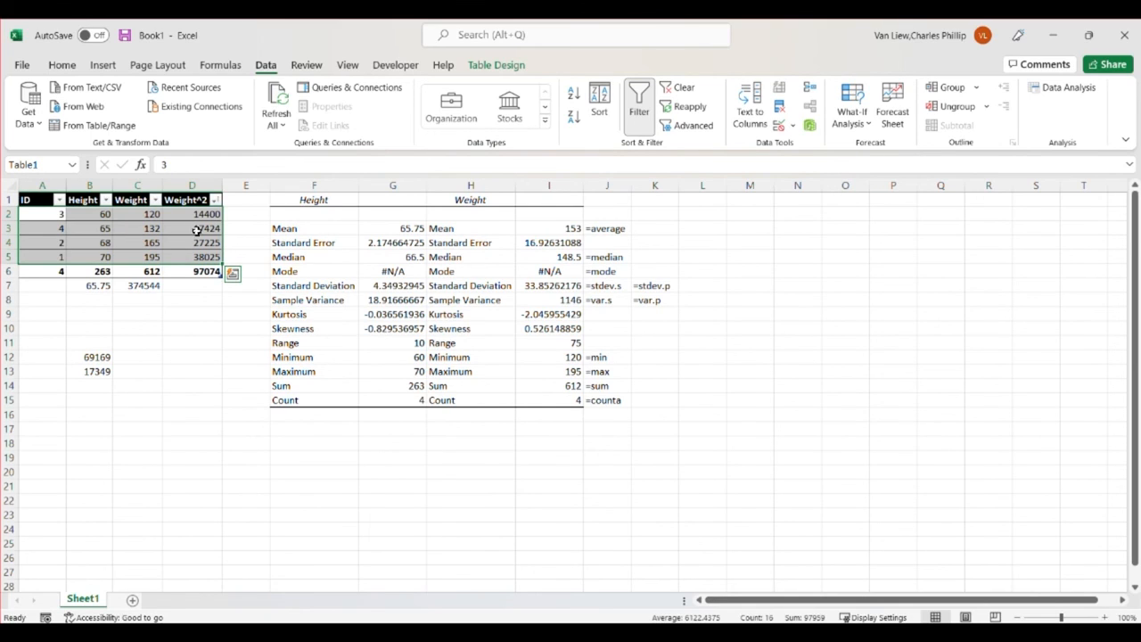
{"action": "left_click", "coordinate": [215, 203]}
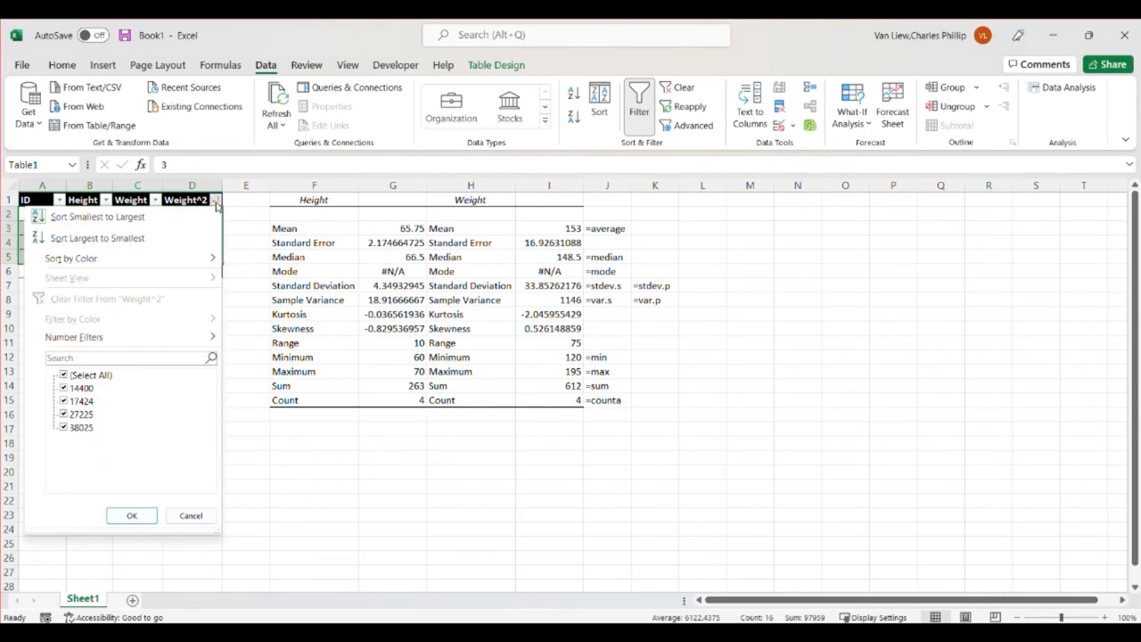
{"action": "left_click", "coordinate": [97, 238]}
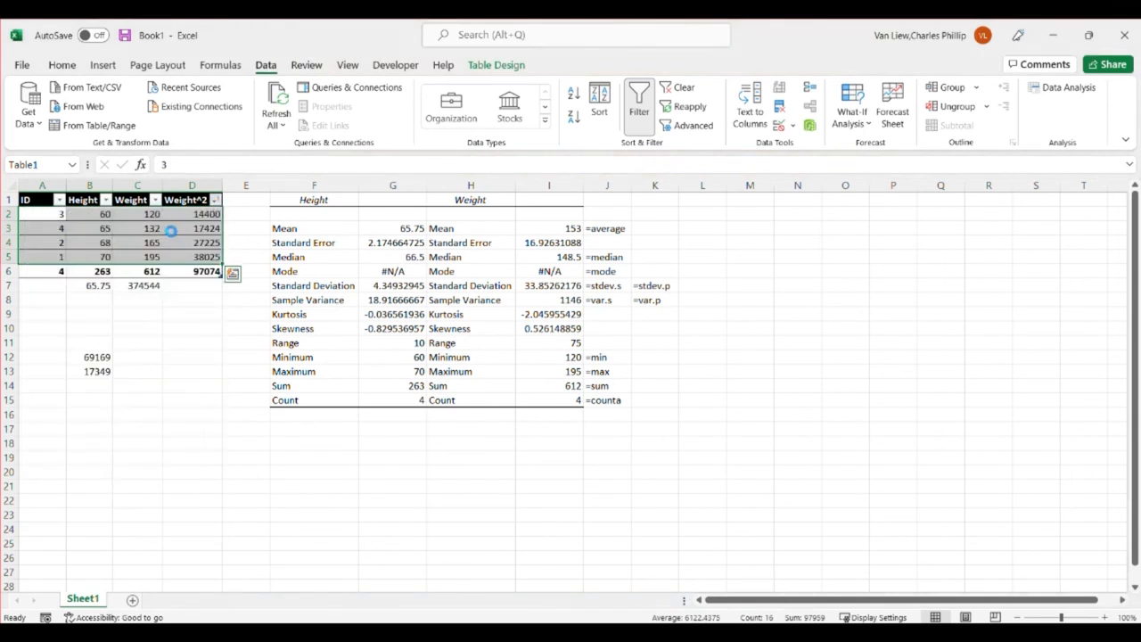